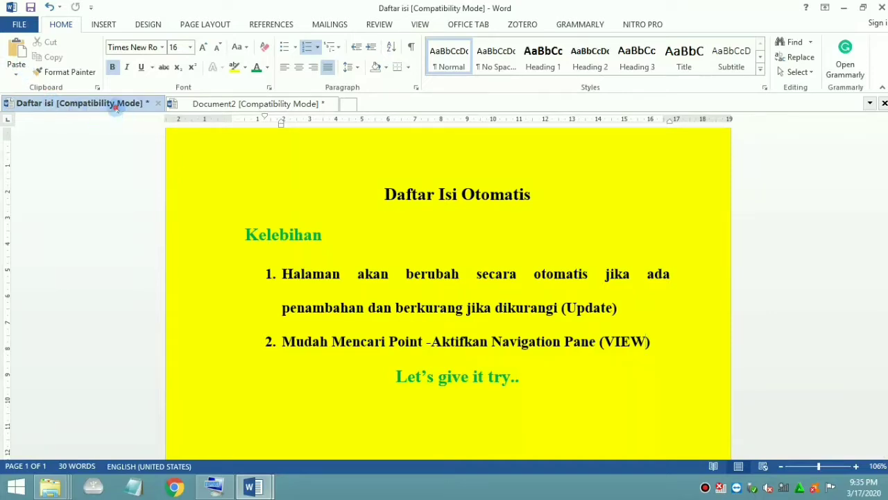
Switch to Document2 and examine its title pages and footer page numbers, from the cover through DAFTAR ISI
click(226, 106)
scroll(366, 192, up, 3)
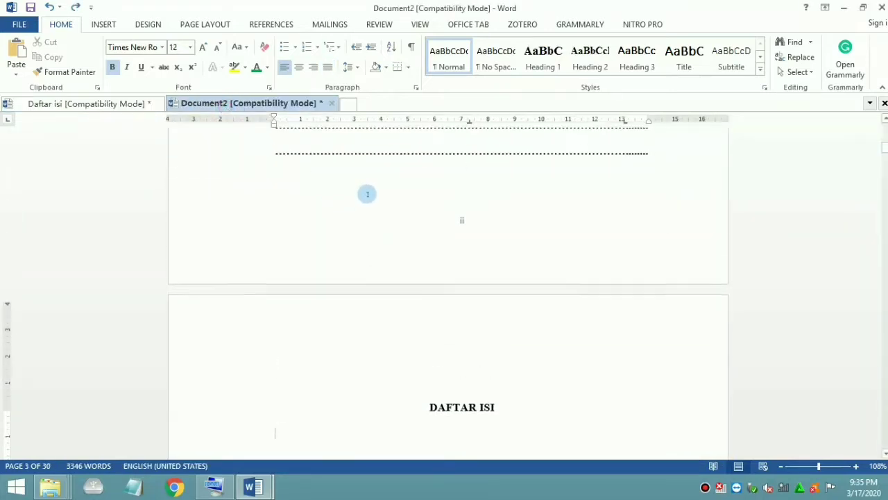
scroll(396, 297, down, 4)
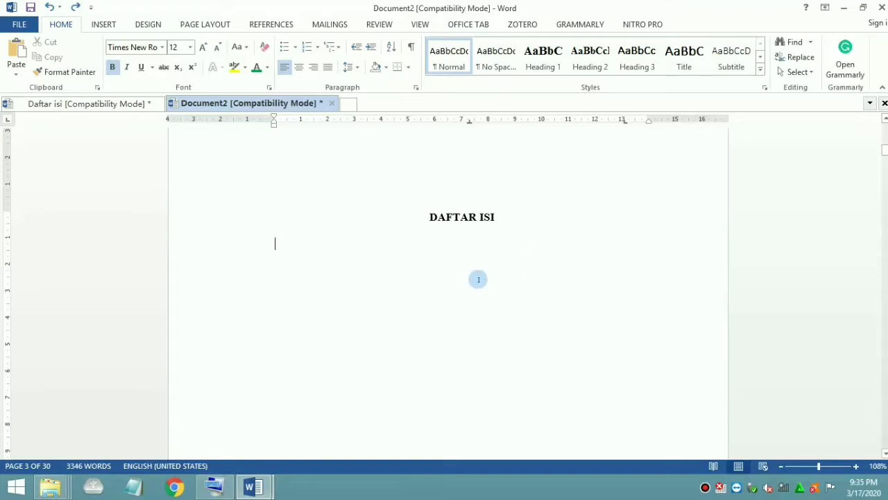
scroll(478, 279, down, 10)
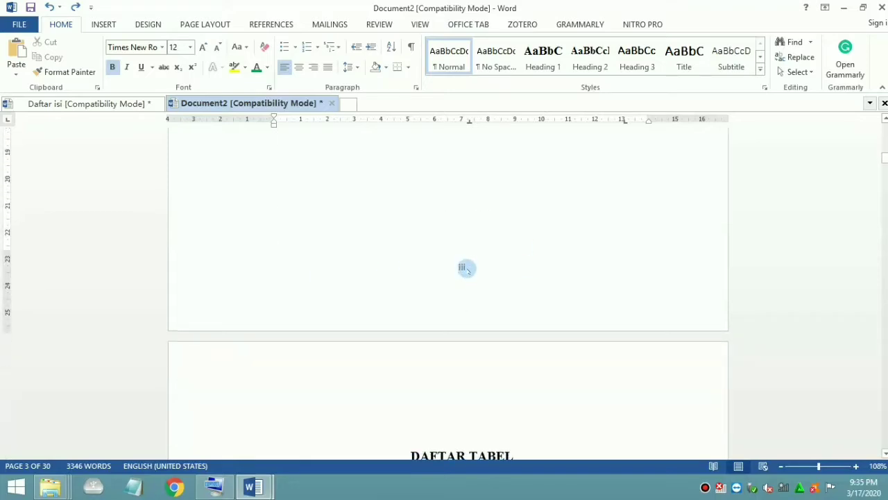
scroll(466, 269, up, 10)
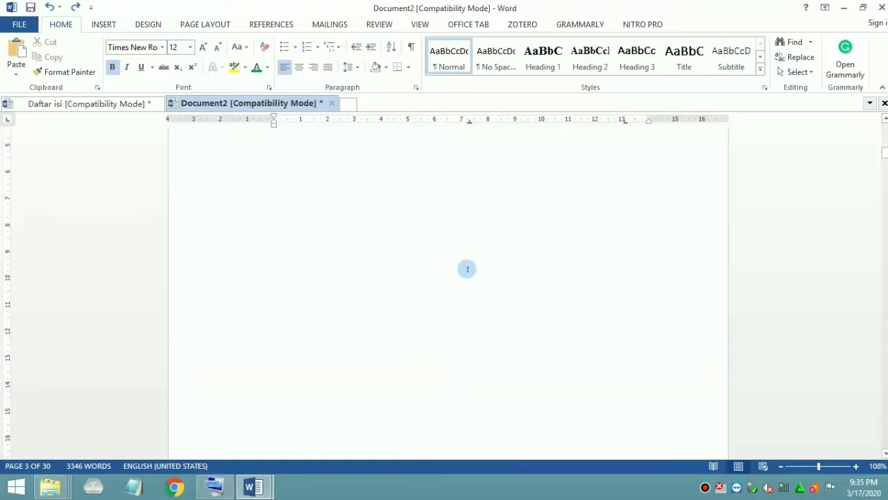
scroll(453, 259, up, 3)
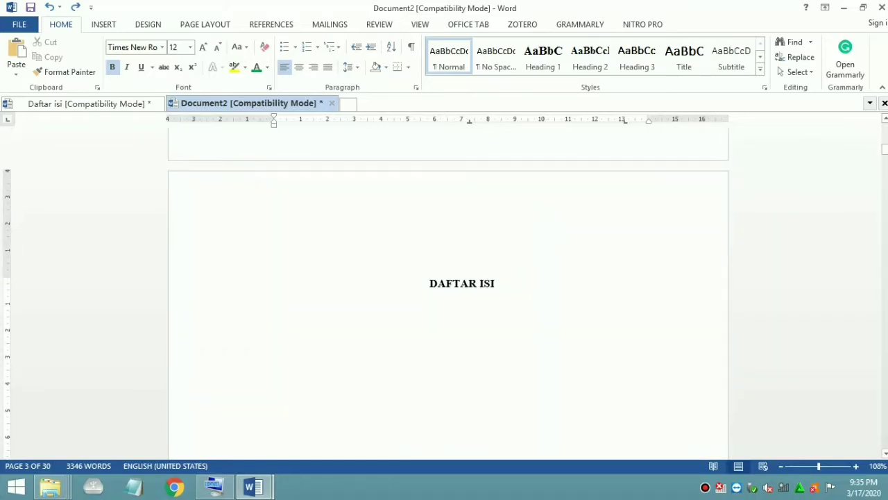
drag(884, 151, 884, 124)
scroll(647, 208, down, 10)
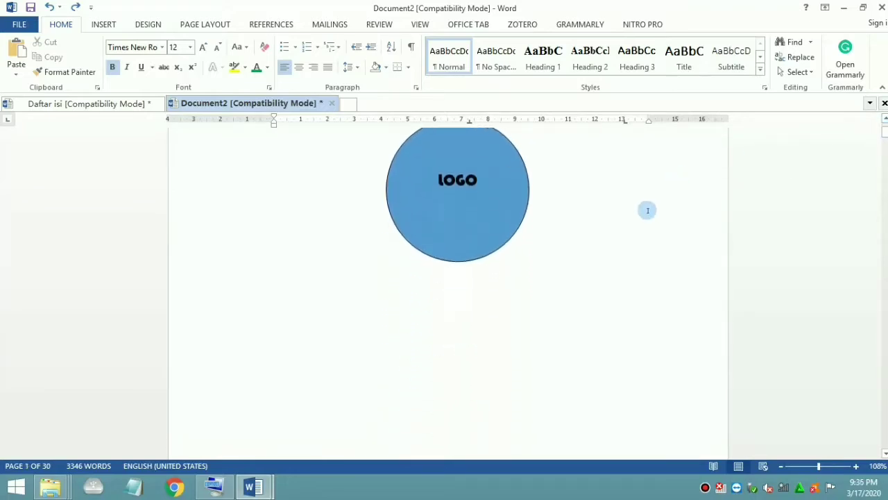
scroll(647, 211, up, 9)
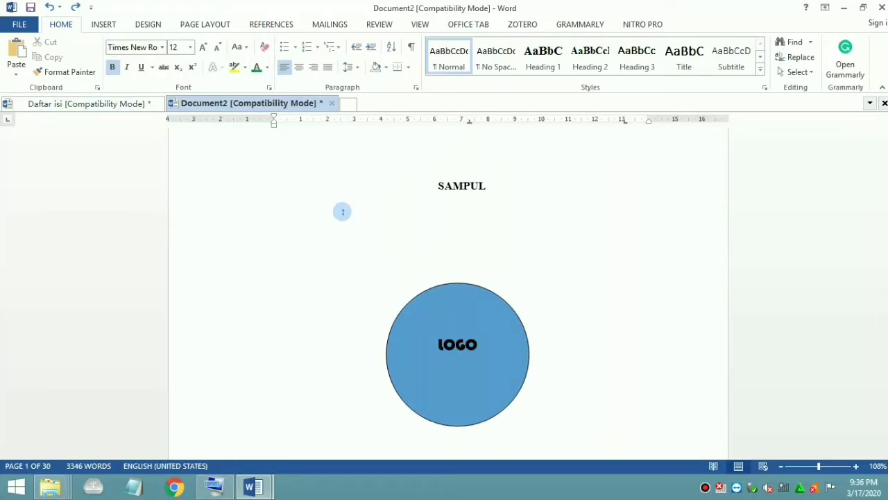
scroll(544, 303, down, 7)
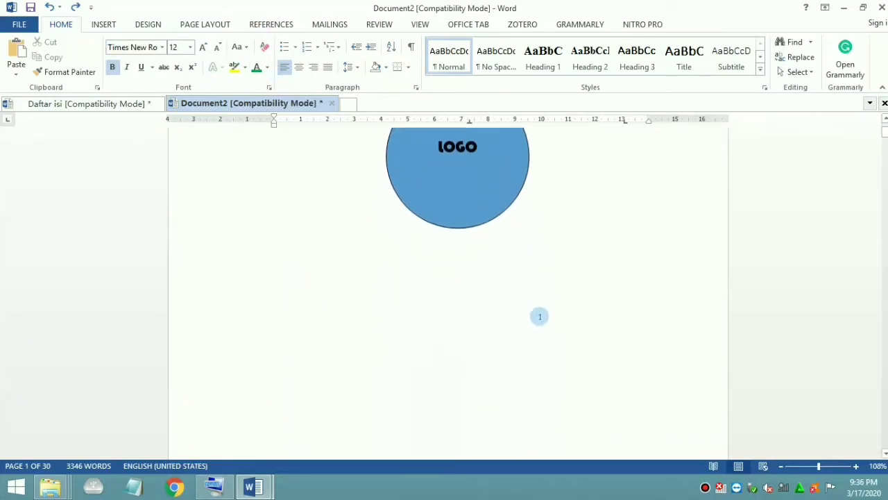
scroll(535, 319, up, 3)
scroll(533, 318, down, 6)
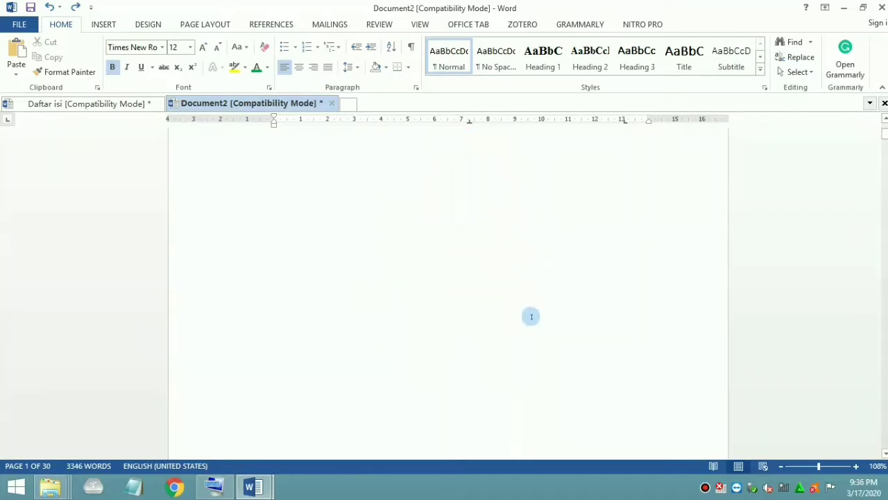
scroll(514, 305, down, 2)
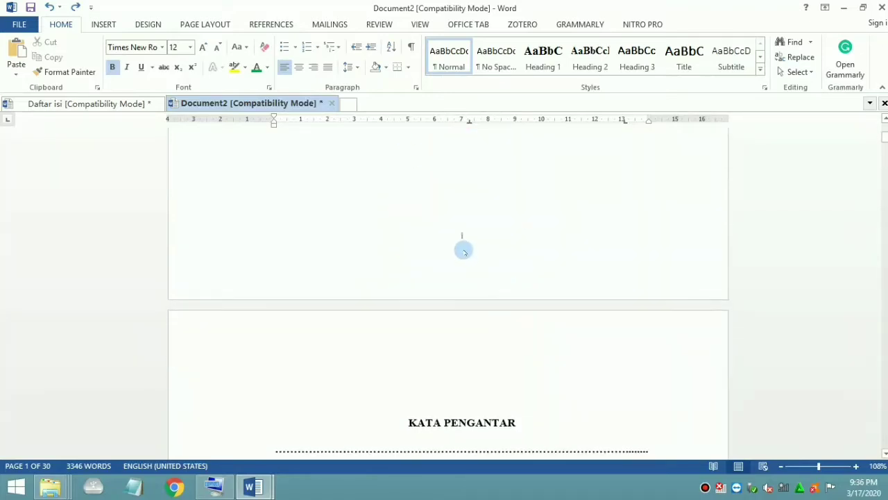
Turn on Different First Page for the cover page's footer and return to editing the document body
double_click(461, 248)
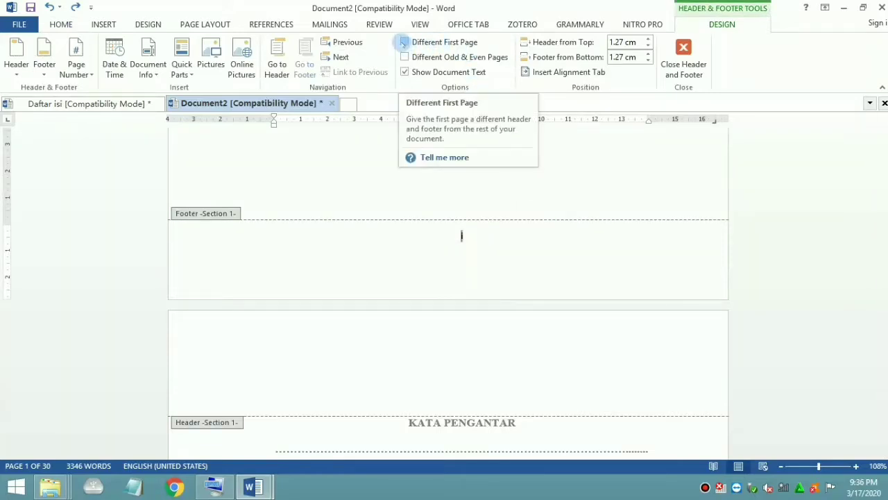
click(405, 42)
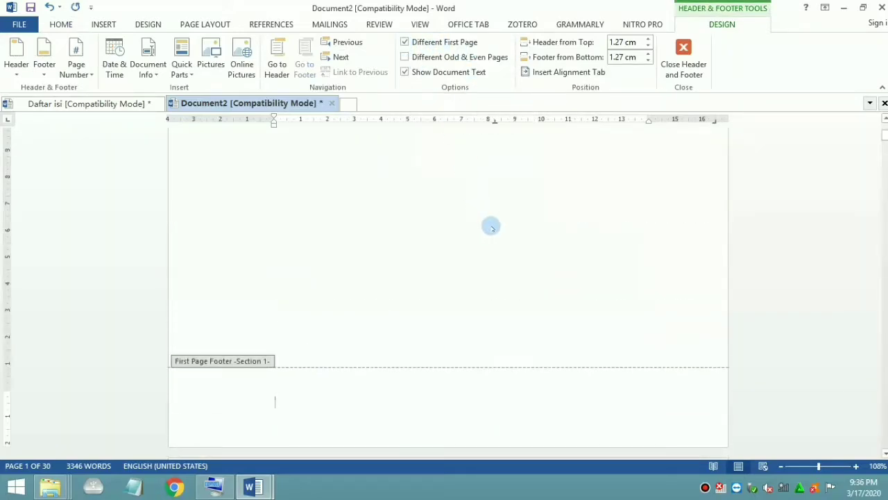
scroll(609, 204, up, 10)
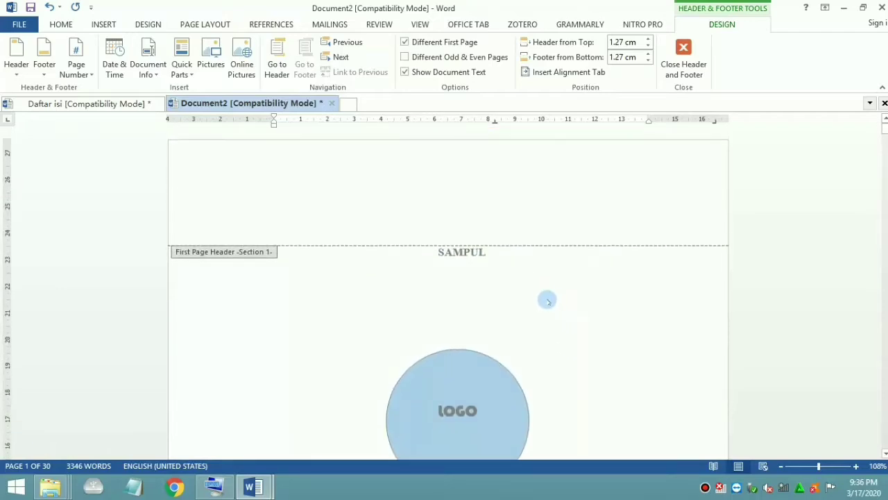
double_click(549, 303)
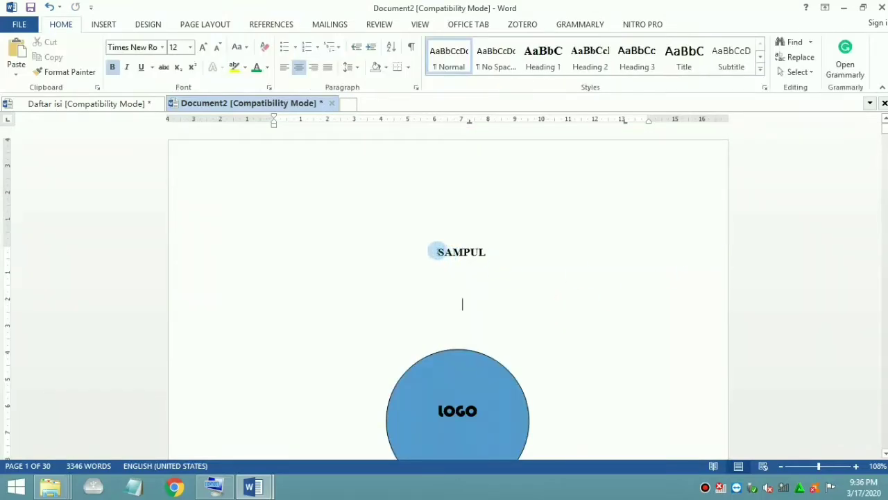
Open the Heading 1 style for modification with the SAMPUL title as context and set its alignment to centered
mouse_move(437, 252)
mouse_down()
mouse_move(497, 252)
mouse_move(436, 252)
mouse_up()
click(423, 247)
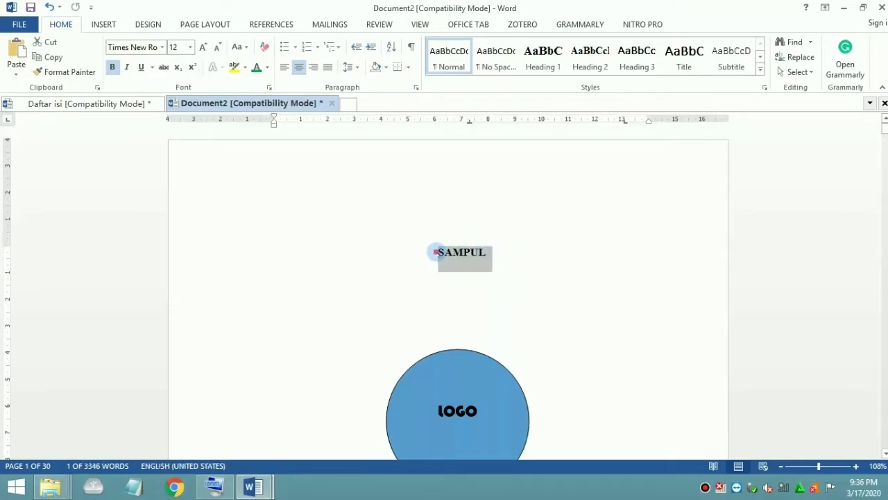
drag(435, 252, 488, 253)
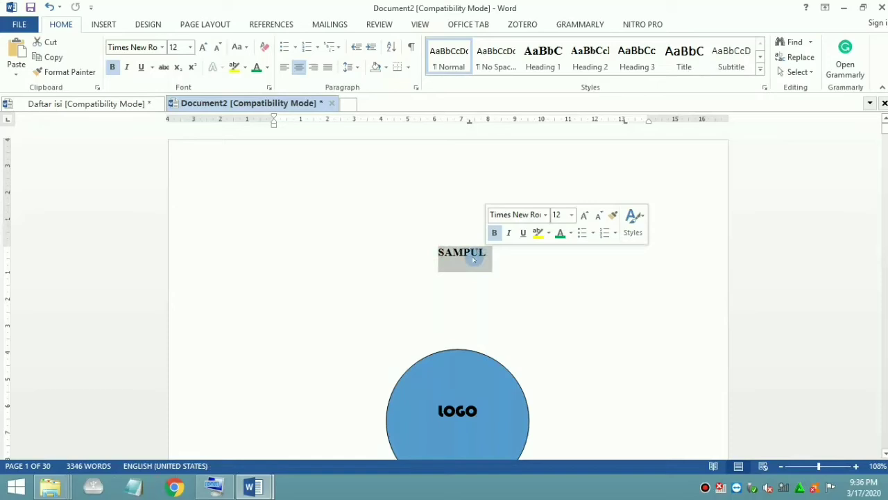
click(434, 253)
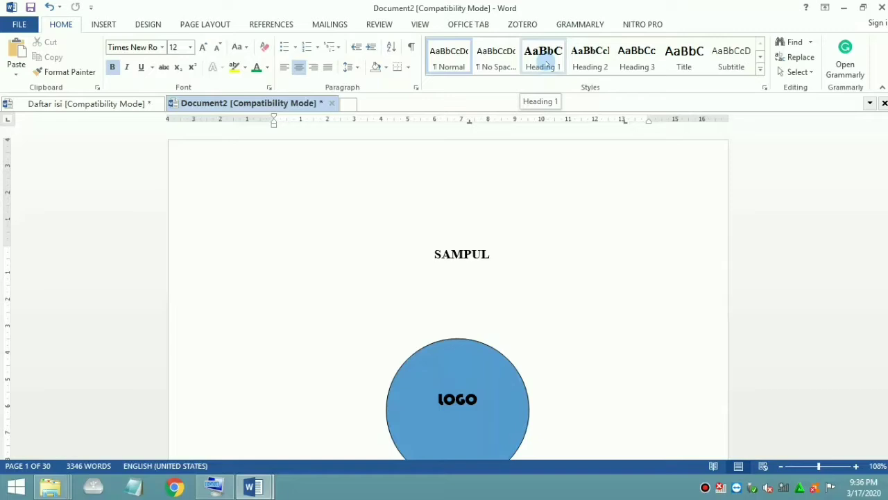
right_click(546, 63)
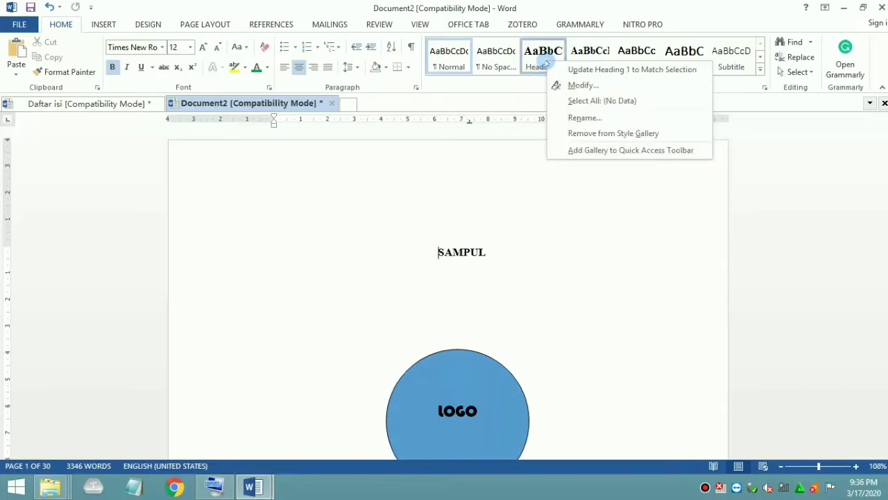
click(564, 85)
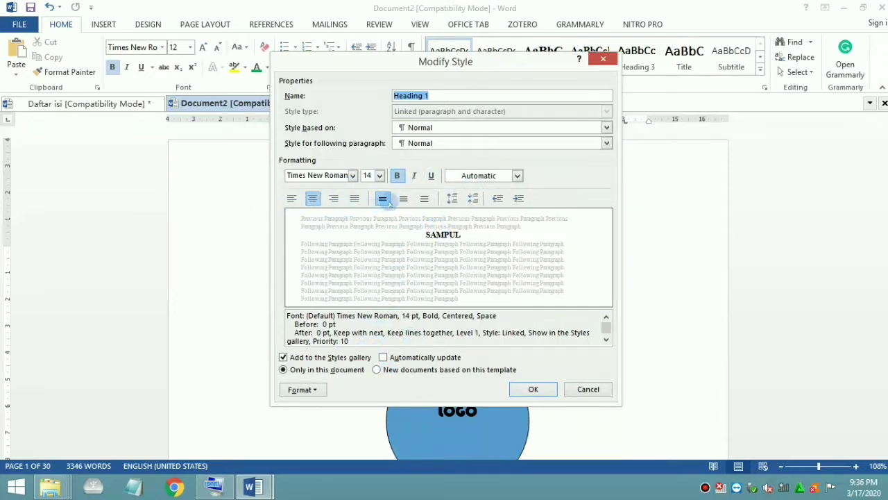
click(313, 200)
click(313, 200)
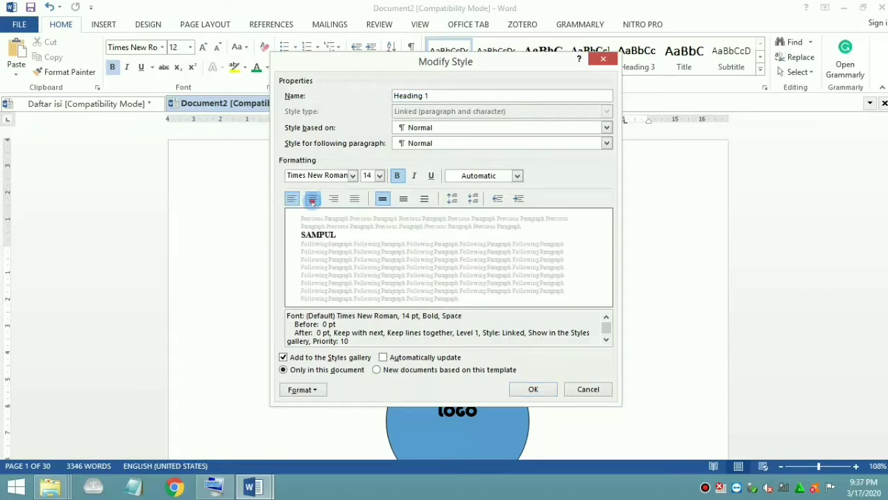
click(313, 200)
click(313, 200)
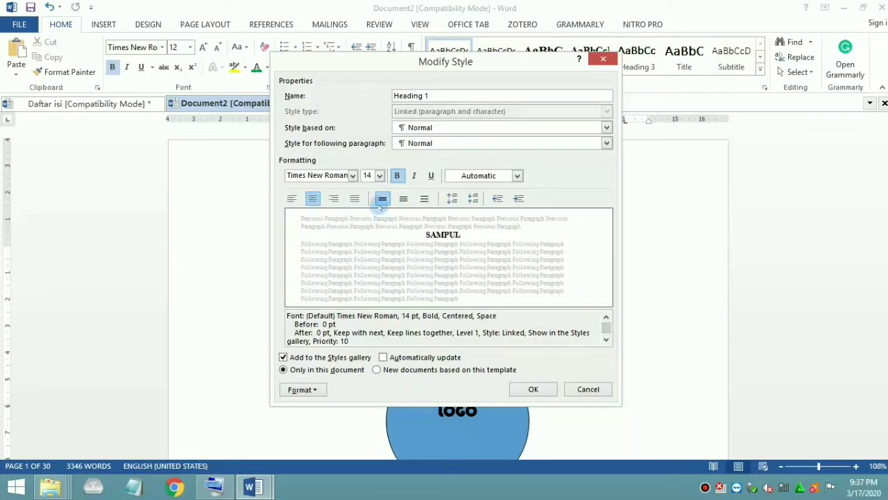
Enable "Don't add space between paragraphs of the same style" for Heading 1 and save it for new documents based on this template
click(311, 390)
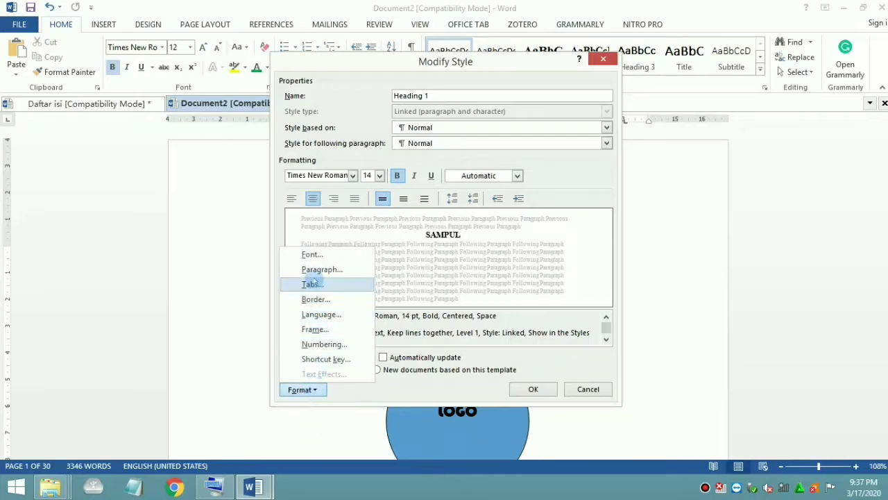
click(319, 270)
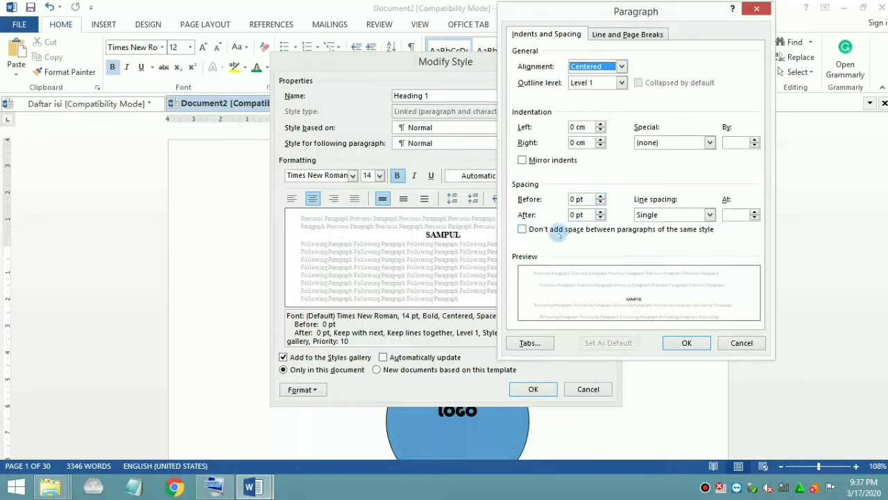
click(547, 231)
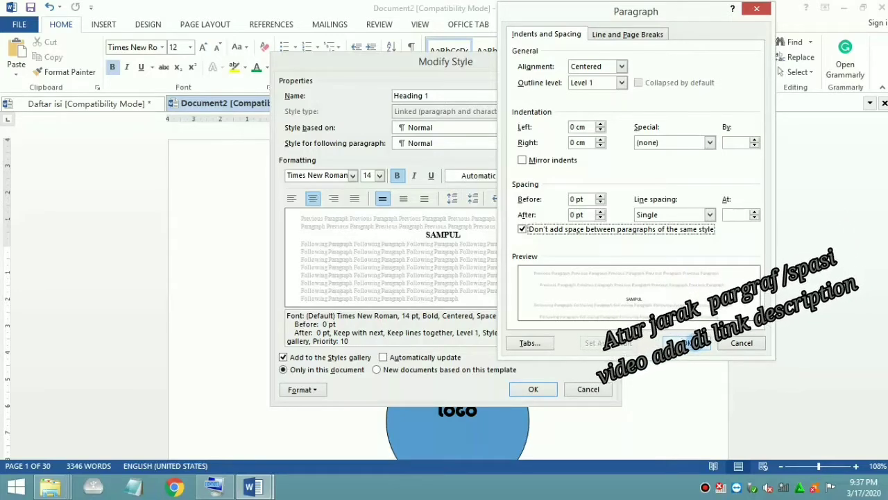
click(694, 342)
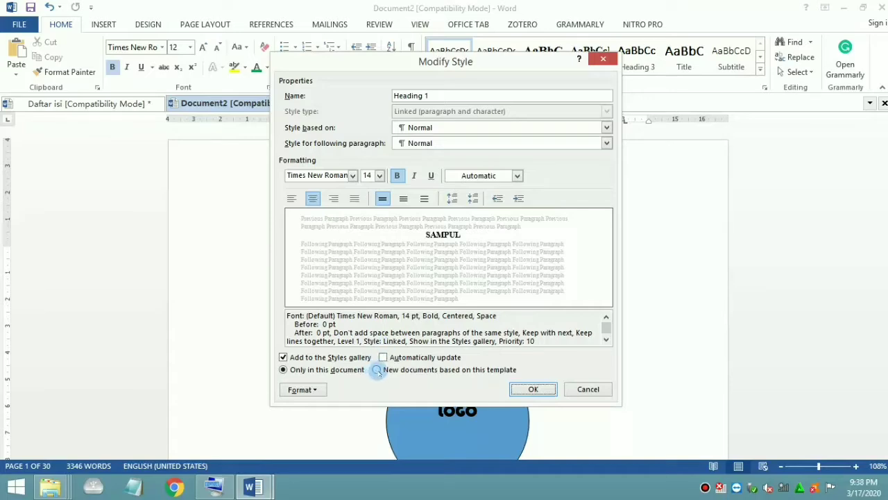
click(377, 370)
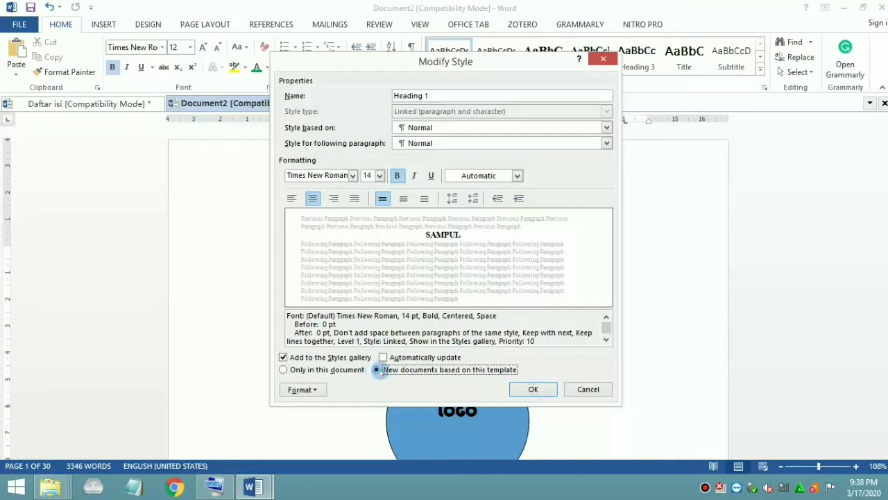
click(531, 389)
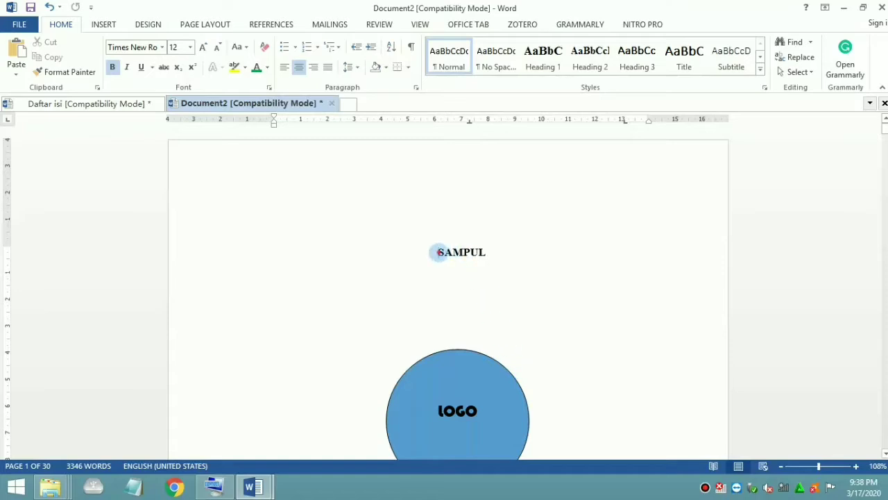
Apply the Heading 1 style to the SAMPUL title on the cover page
drag(437, 252, 510, 252)
click(485, 258)
click(449, 252)
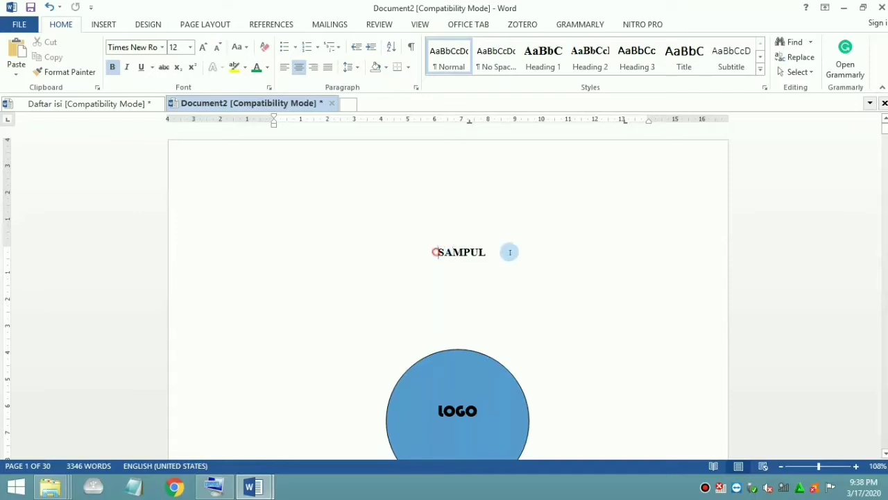
click(536, 59)
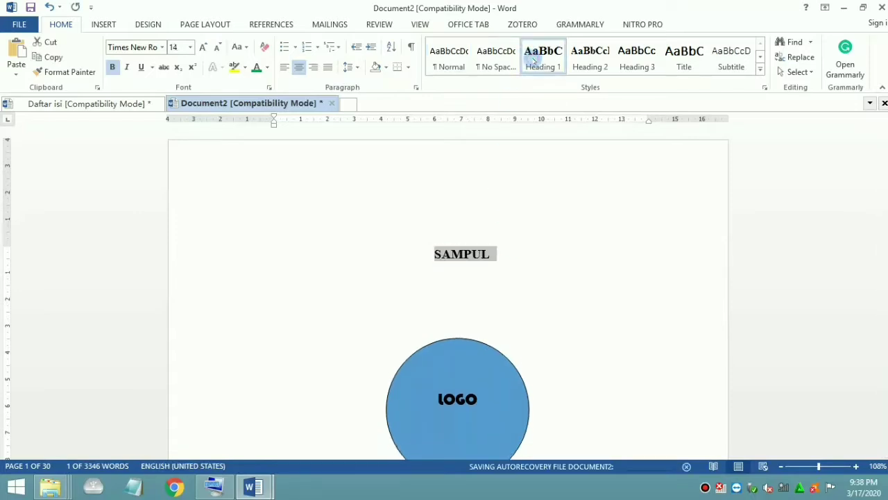
click(517, 178)
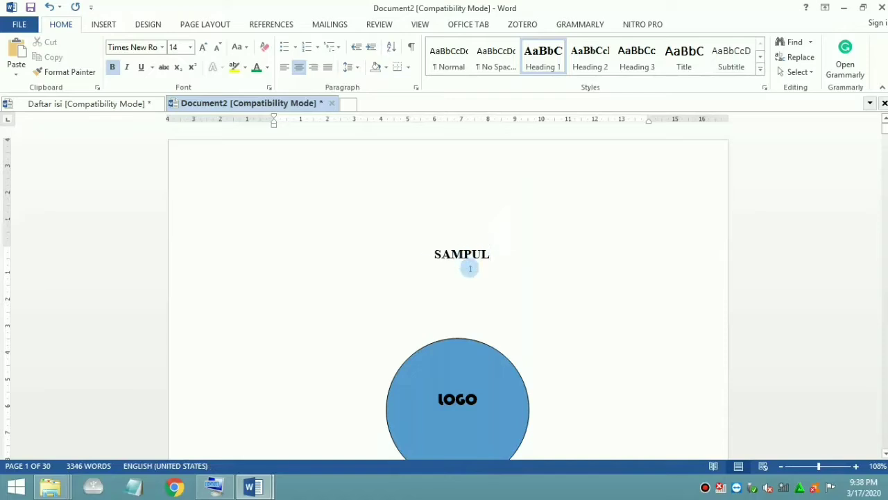
Reselect the whole SAMPUL title and reapply the Heading 1 style to it
scroll(468, 266, down, 1)
click(502, 225)
drag(483, 222, 425, 221)
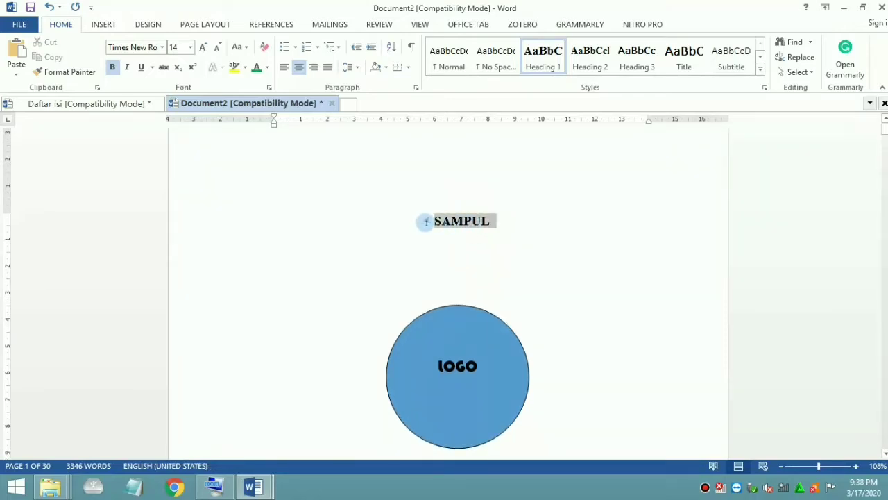
click(497, 223)
drag(498, 224, 433, 218)
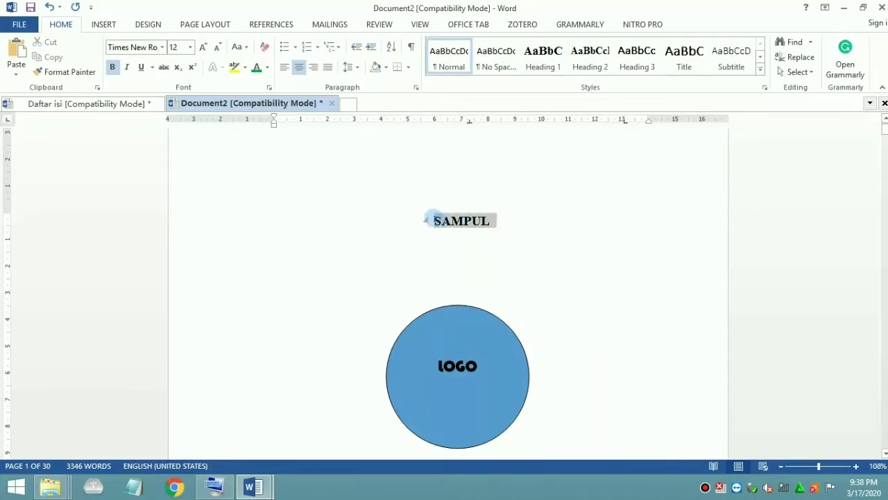
key(ctrl+alt+1)
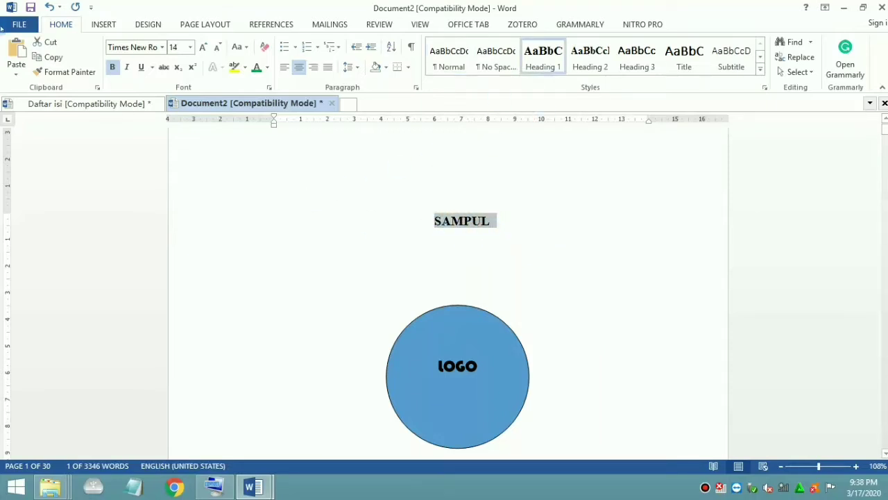
Copy the SAMPUL title's formatting onto the KATA PENGANTAR title and make that title bold
click(66, 74)
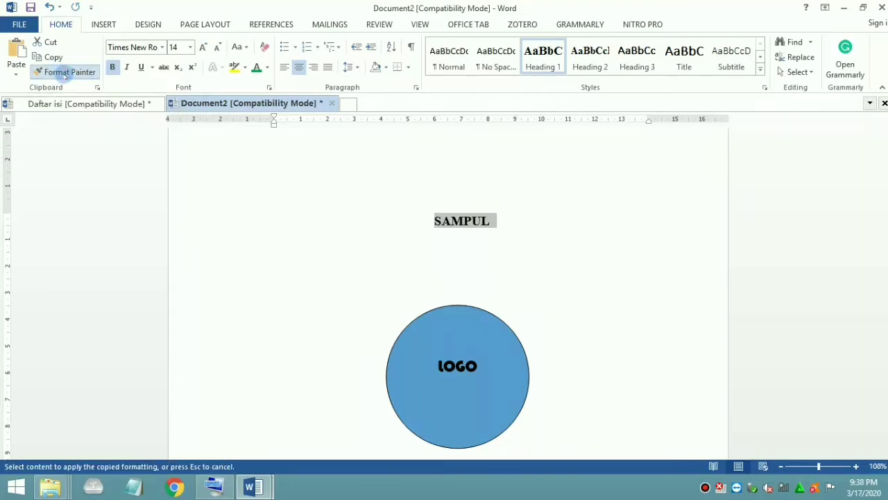
scroll(463, 390, down, 10)
scroll(464, 390, down, 5)
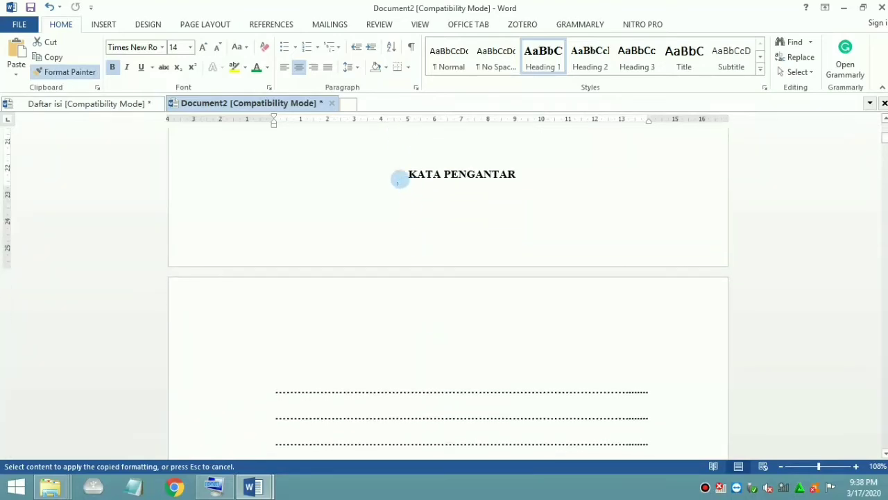
click(406, 175)
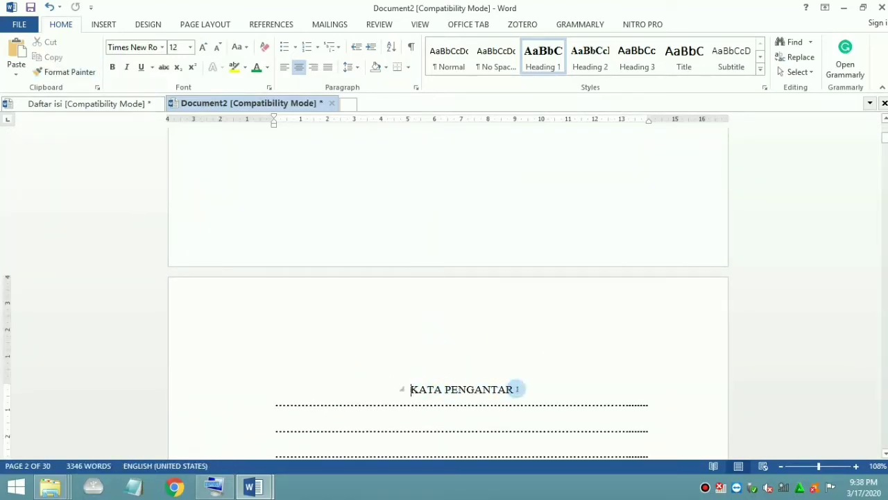
drag(519, 388, 404, 392)
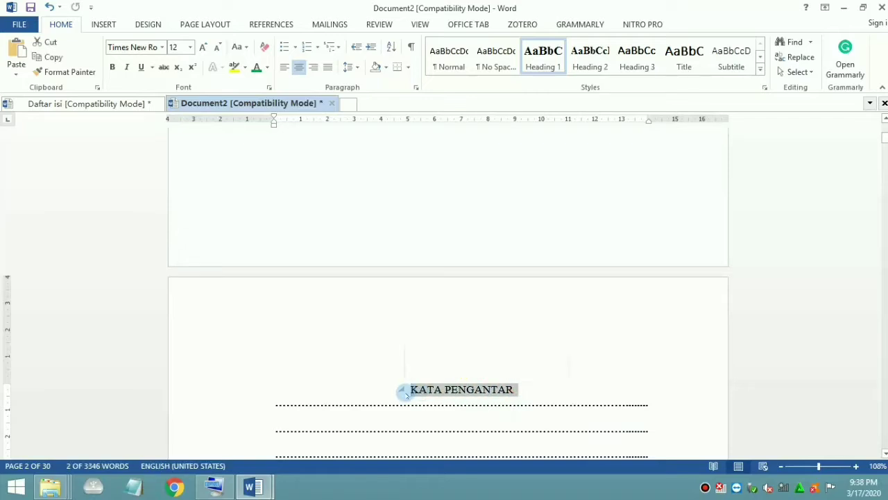
key(ctrl+b)
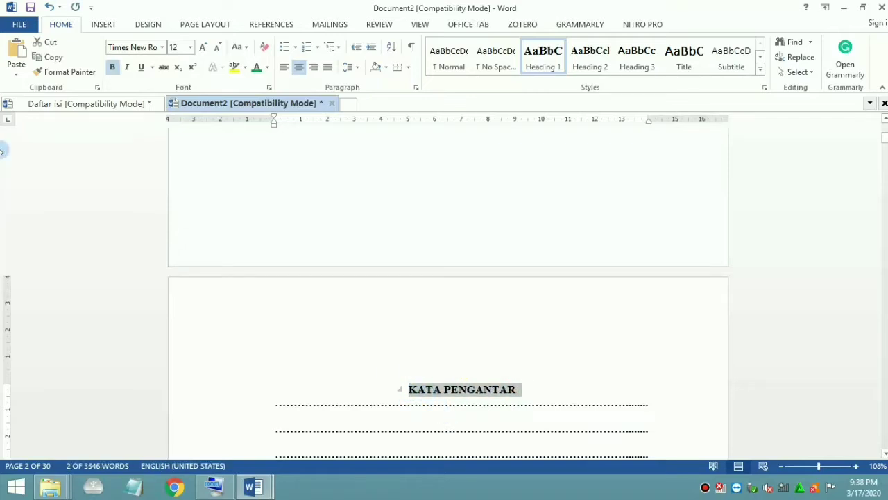
Select the whole KATA PENGANTAR title and copy its formatting, with the On-Screen Keyboard displayed
click(84, 80)
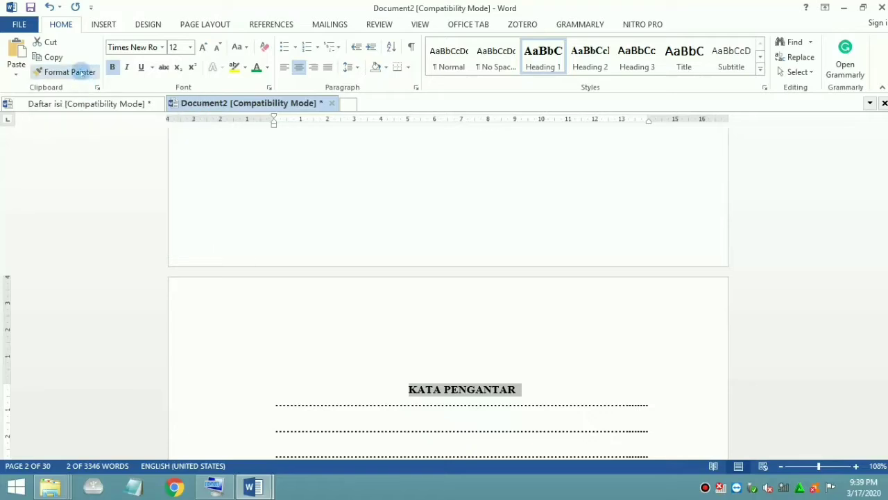
click(80, 67)
click(75, 69)
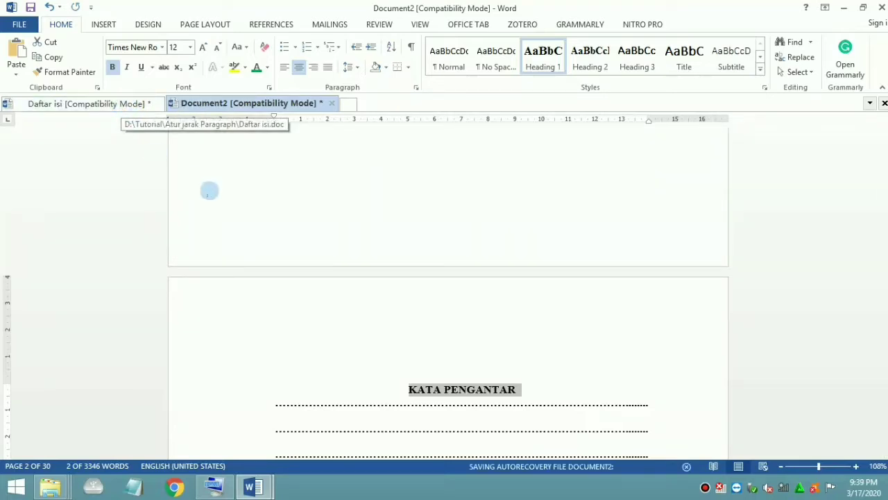
mouse_move(396, 385)
mouse_down()
mouse_move(560, 396)
mouse_move(520, 388)
mouse_move(533, 388)
mouse_up()
click(476, 391)
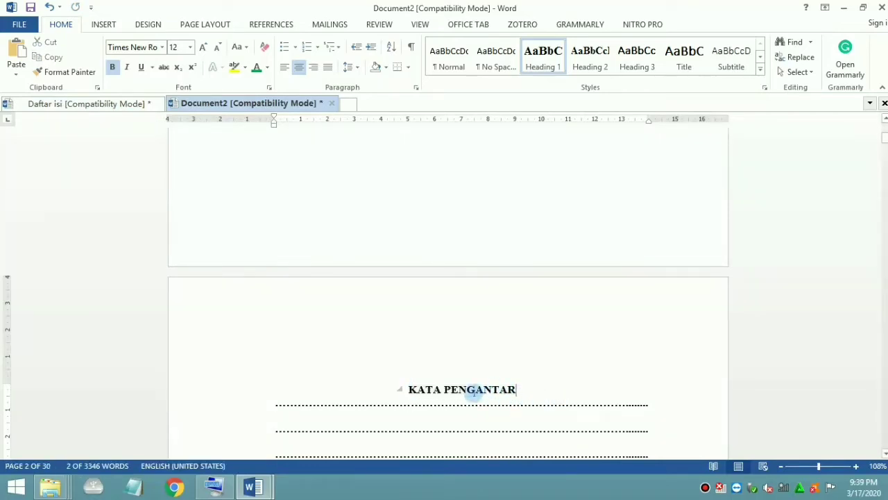
double_click(407, 389)
shift+click(470, 390)
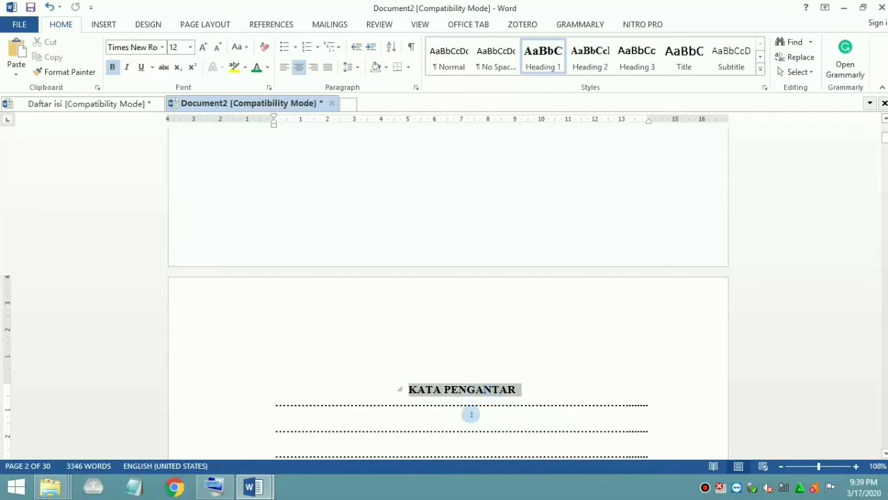
click(214, 486)
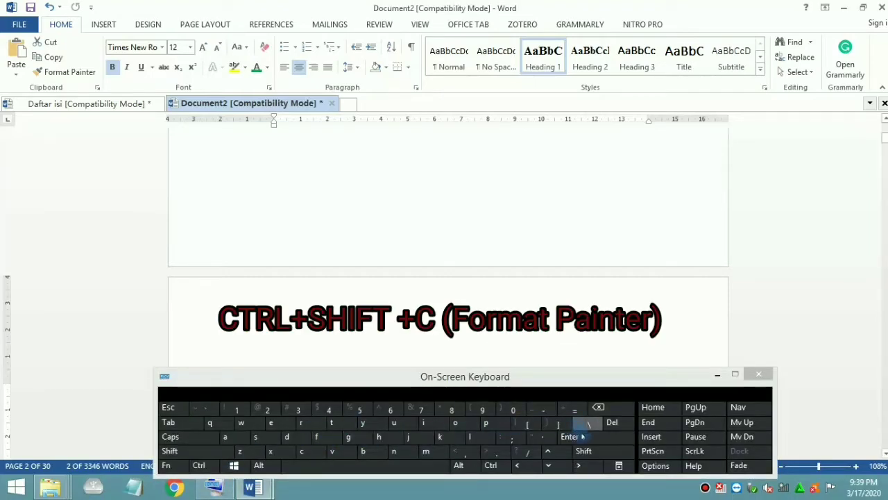
click(213, 451)
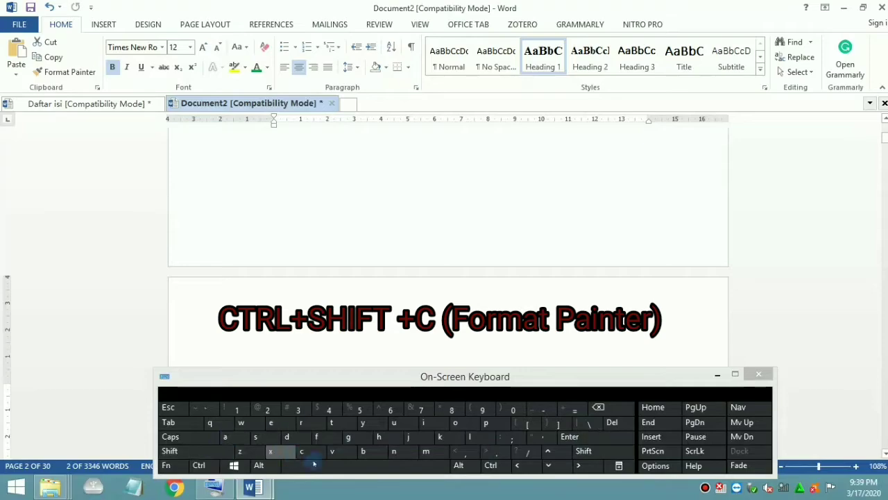
Paste the copied Heading 1 formatting onto the DAFTAR TABEL and DAFTAR GAMBAR titles
click(412, 331)
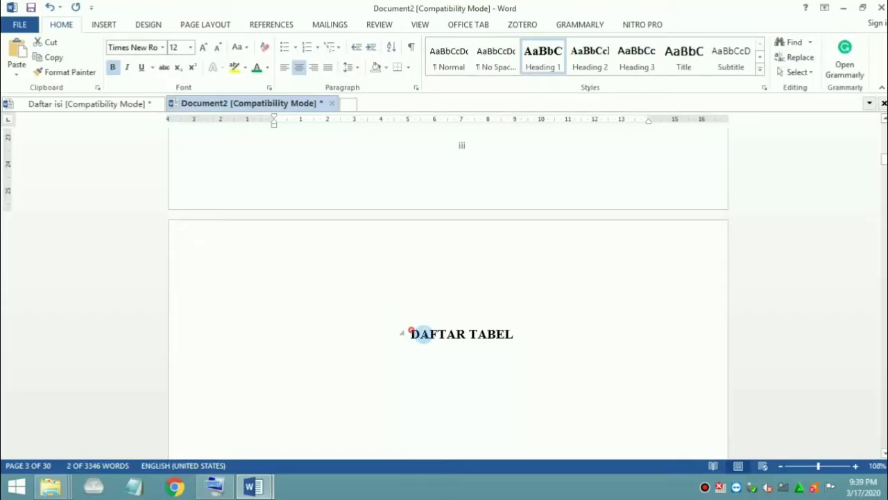
drag(413, 333, 514, 335)
key(ctrl+shift+v)
scroll(461, 333, down, 10)
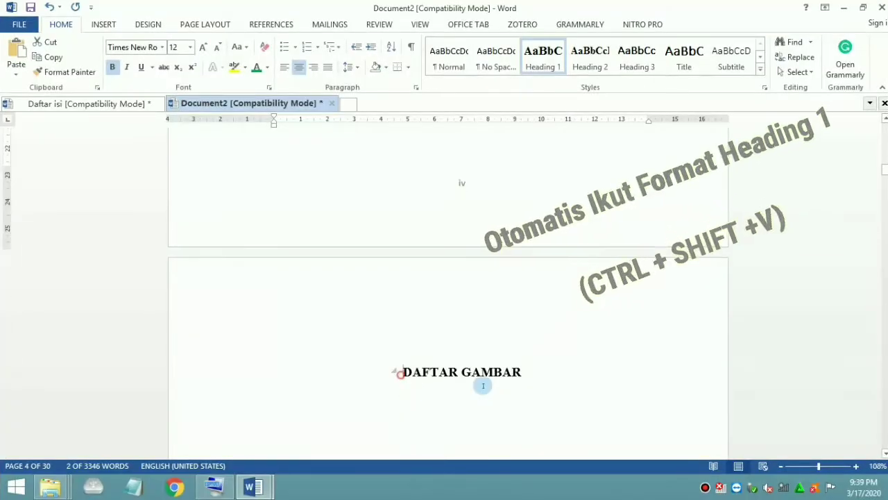
drag(401, 373, 522, 373)
key(ctrl+shift+v)
Paste the copied Heading 1 formatting onto the chapter titles, including BAB III METODE PENELITIAN
scroll(479, 375, down, 11)
drag(445, 277, 512, 291)
scroll(427, 363, down, 20)
scroll(462, 292, down, 20)
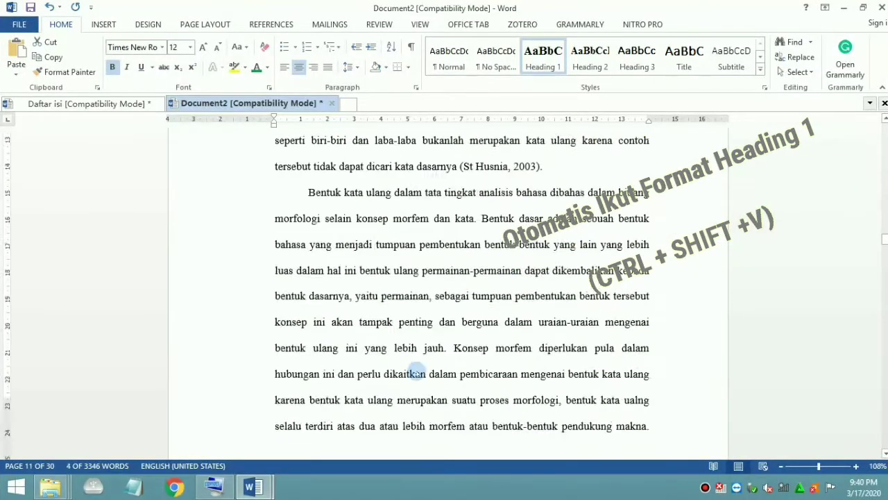
drag(884, 363, 885, 374)
drag(440, 253, 500, 276)
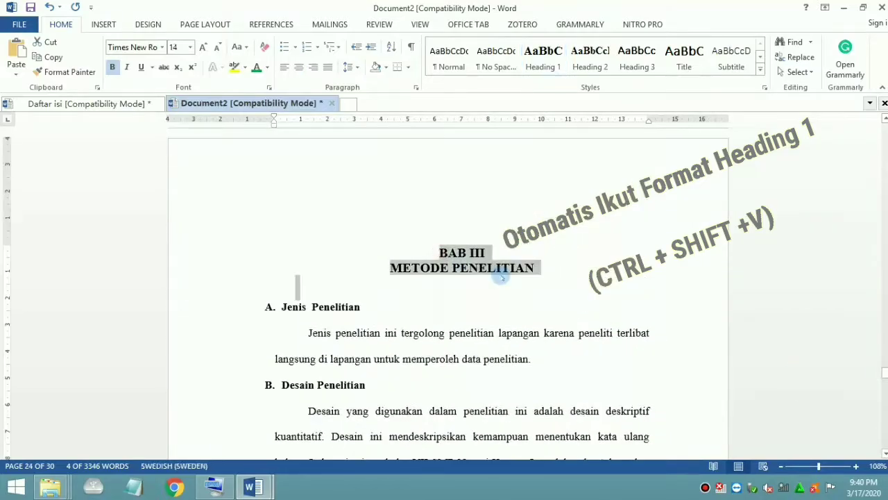
key(ctrl+shift+v)
scroll(455, 277, up, 5)
scroll(460, 281, down, 6)
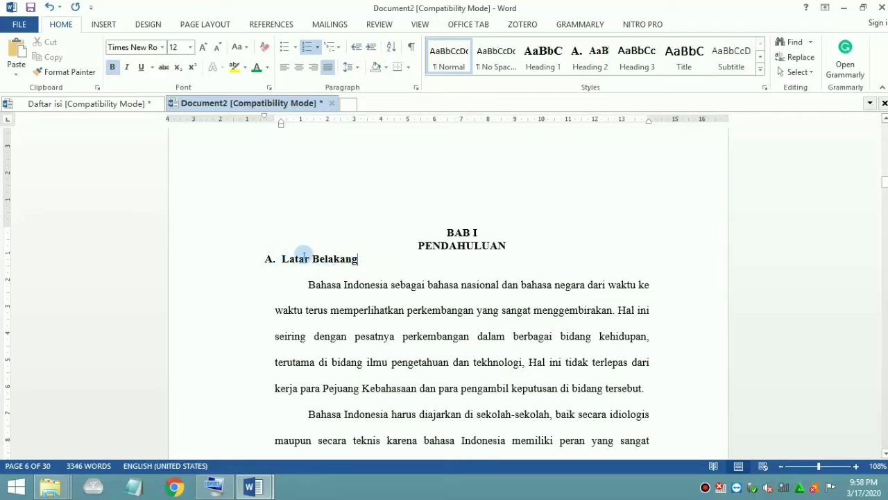
click(586, 66)
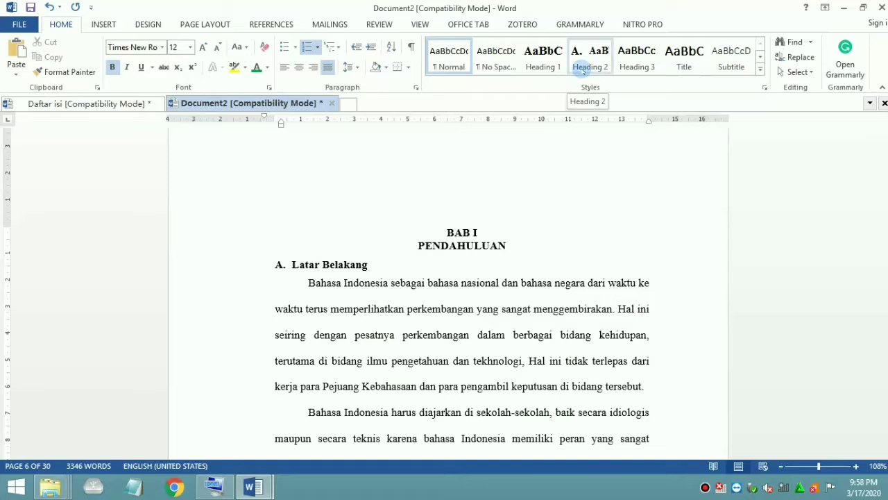
right_click(584, 71)
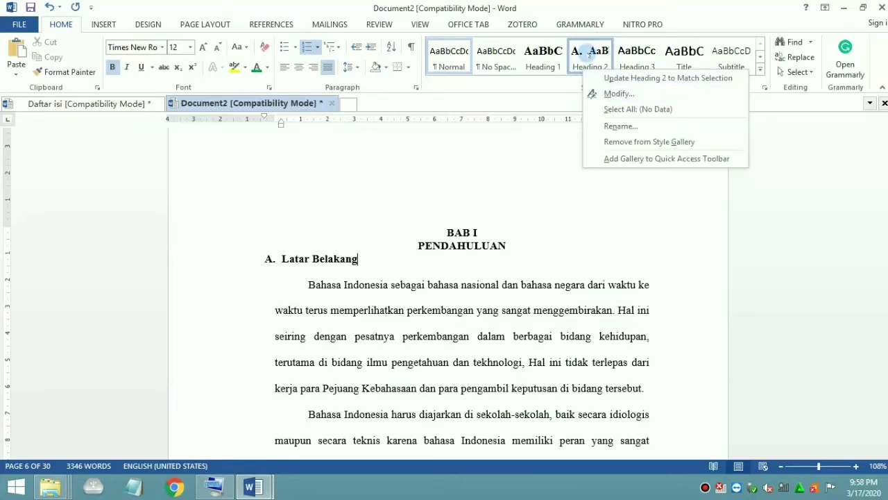
click(639, 233)
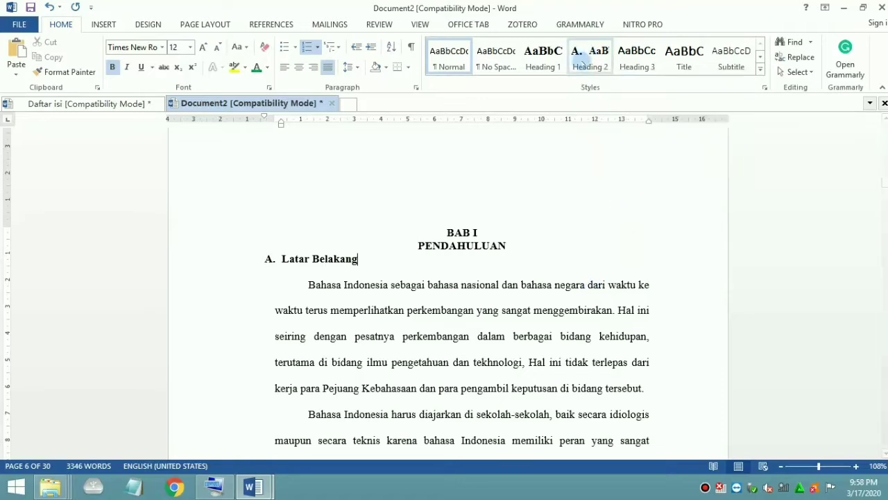
Select the Latar Belakang subheading under BAB I and open the Heading 2 style for modification
drag(383, 258, 275, 258)
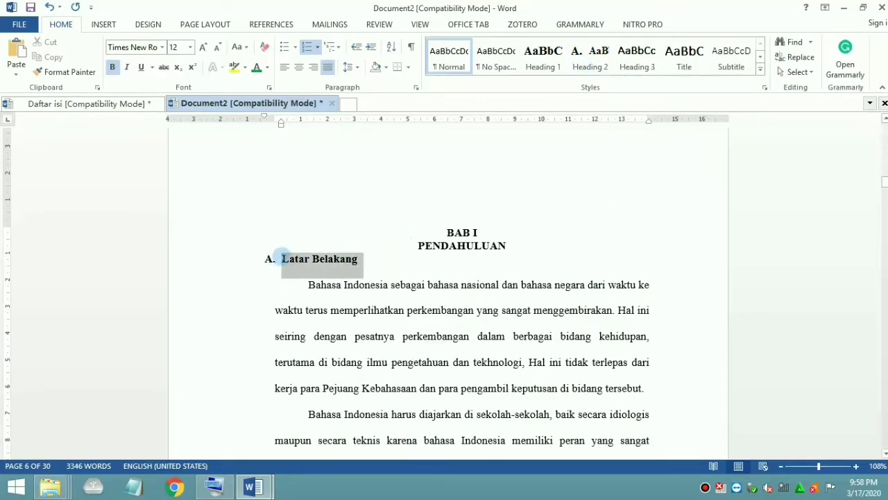
click(584, 61)
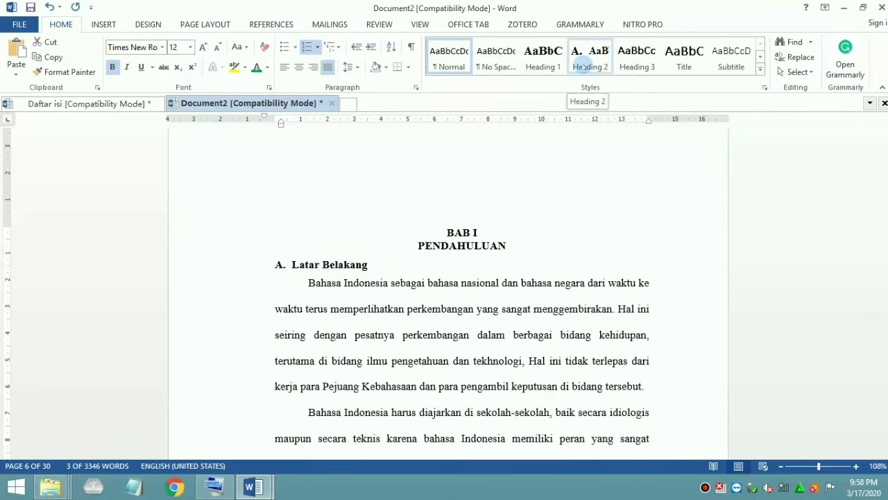
right_click(583, 65)
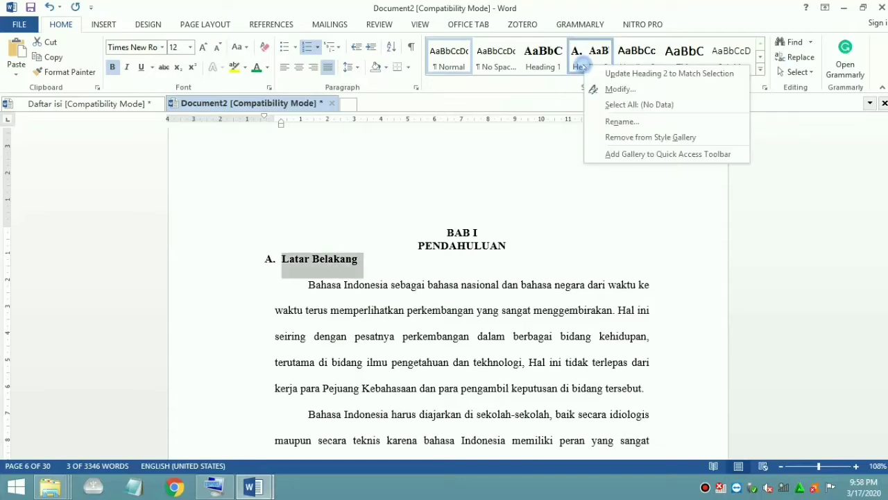
click(613, 89)
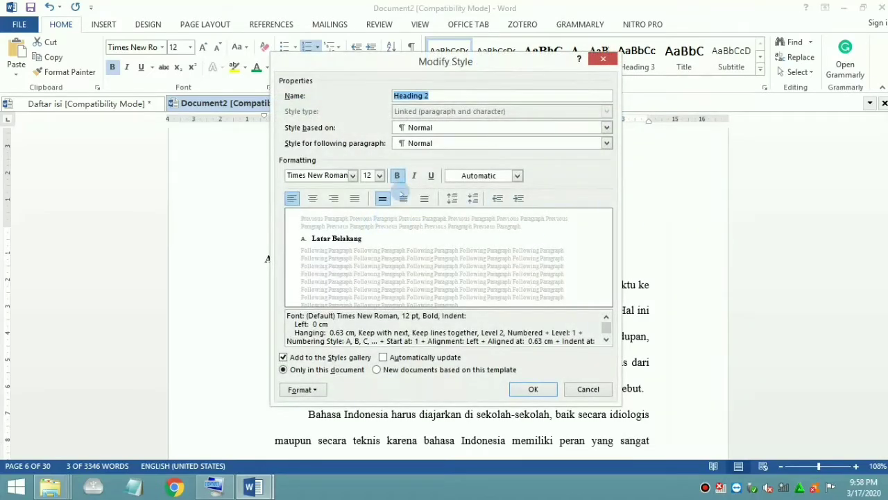
Check the font choices for Heading 2 and toggle its bold formatting off and back on
click(353, 176)
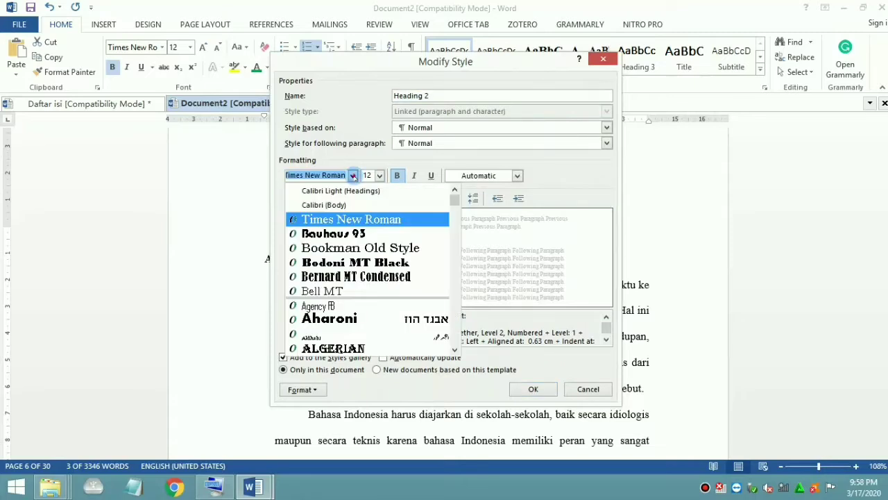
click(353, 175)
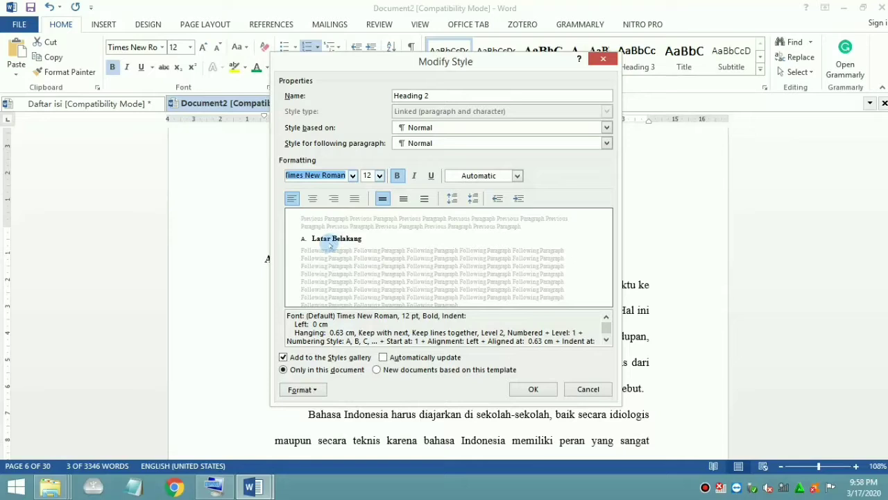
click(398, 176)
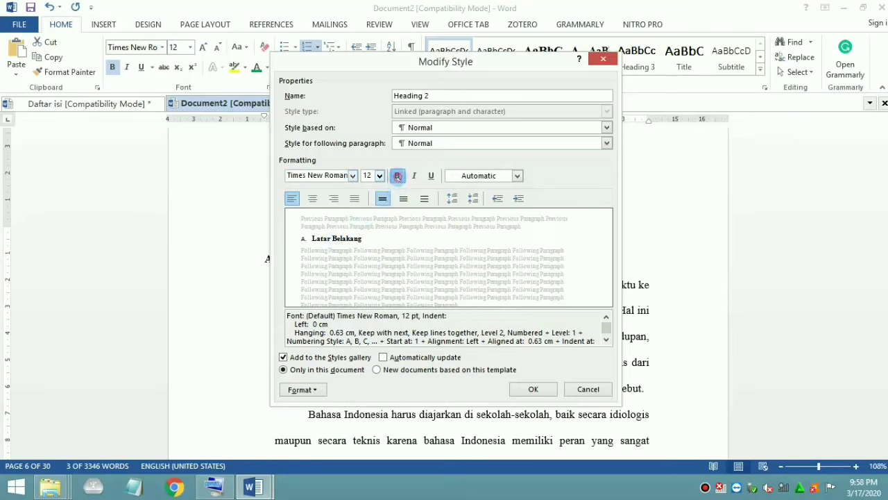
click(398, 177)
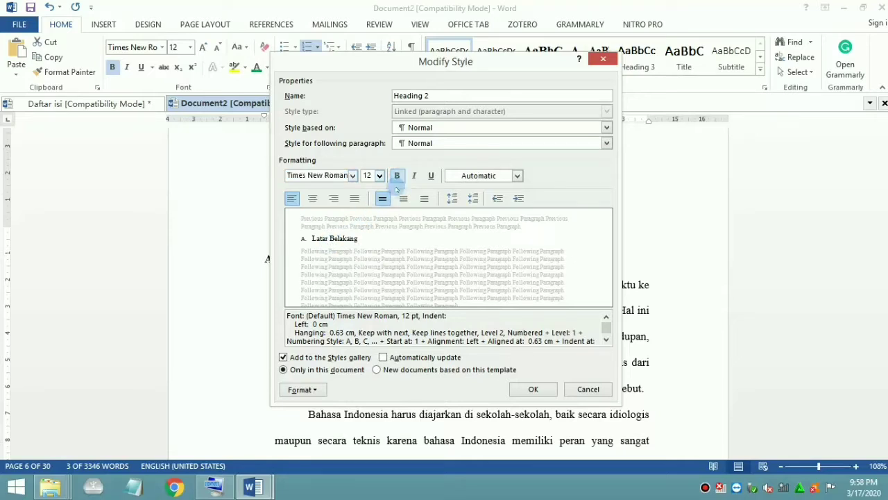
click(397, 176)
click(398, 175)
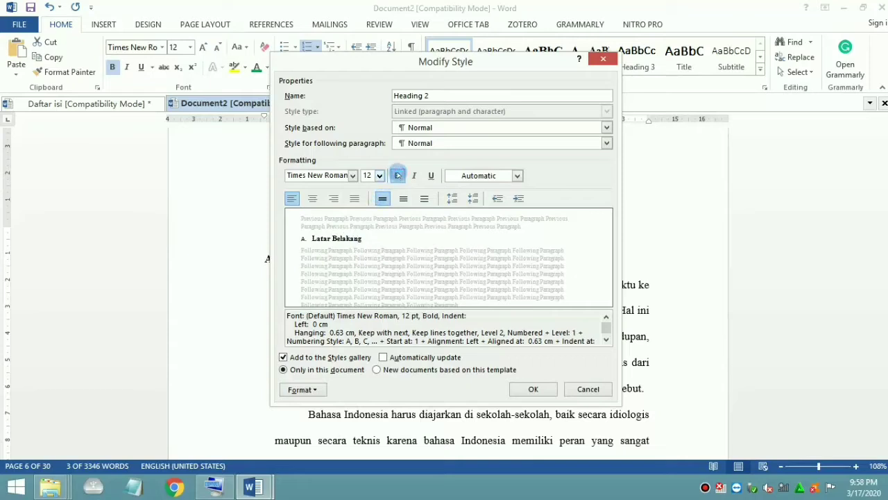
Set the Heading 2 paragraph spacing to 0 pt before and 0 pt after
click(301, 390)
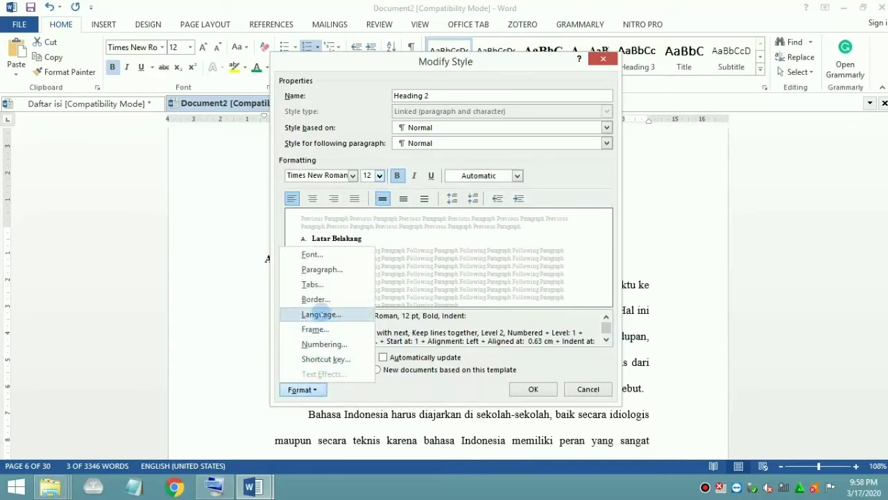
click(310, 271)
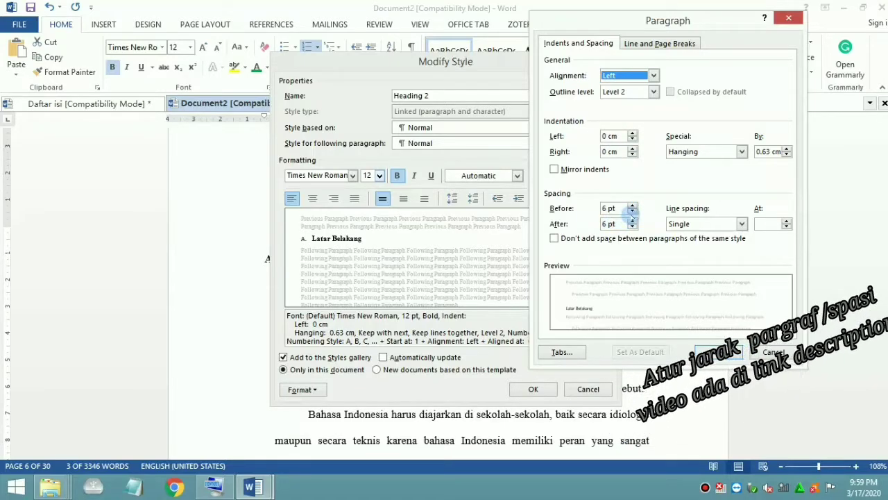
click(632, 206)
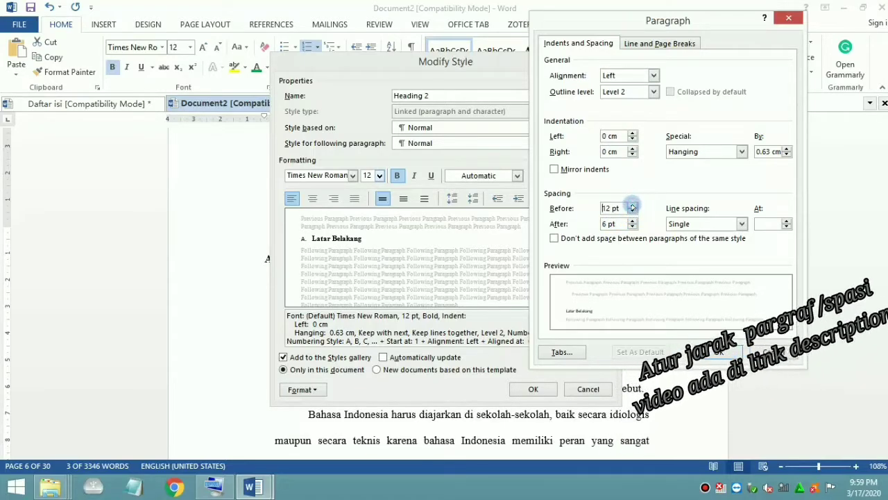
click(632, 212)
click(632, 226)
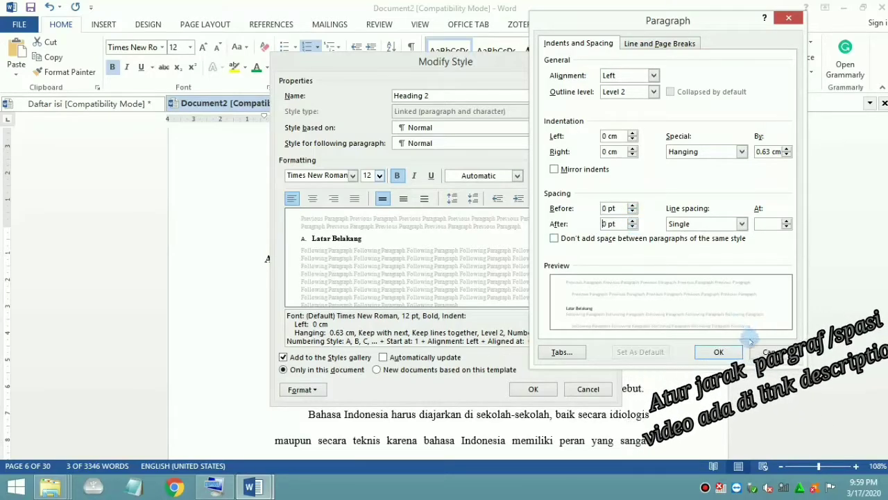
click(719, 352)
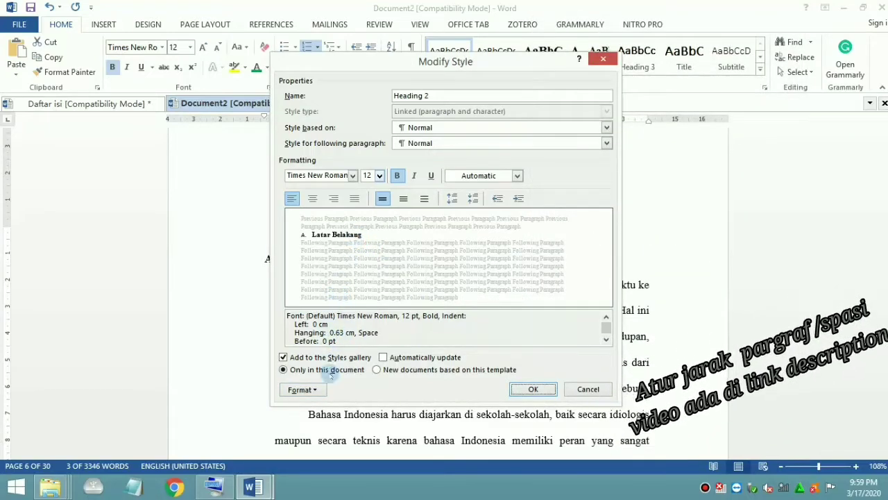
Set the Heading 2 style's paragraph spacing to 6 pt before and 6 pt after
click(302, 390)
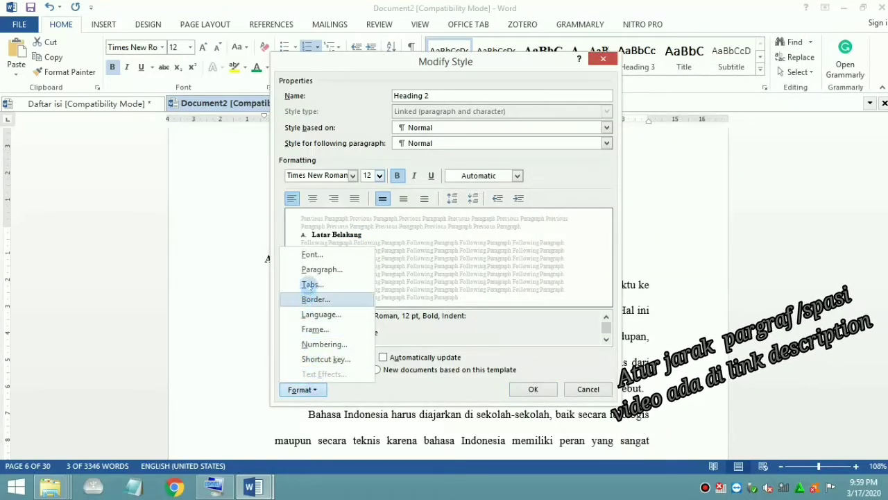
click(314, 269)
click(632, 206)
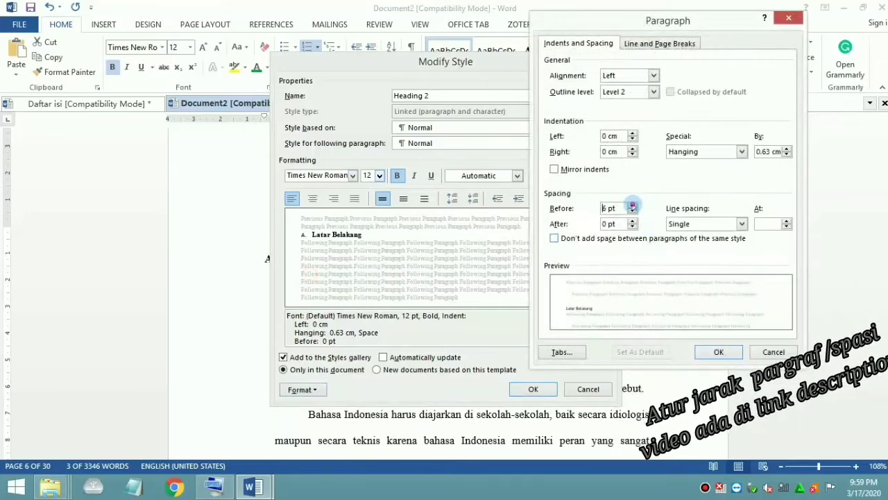
click(632, 220)
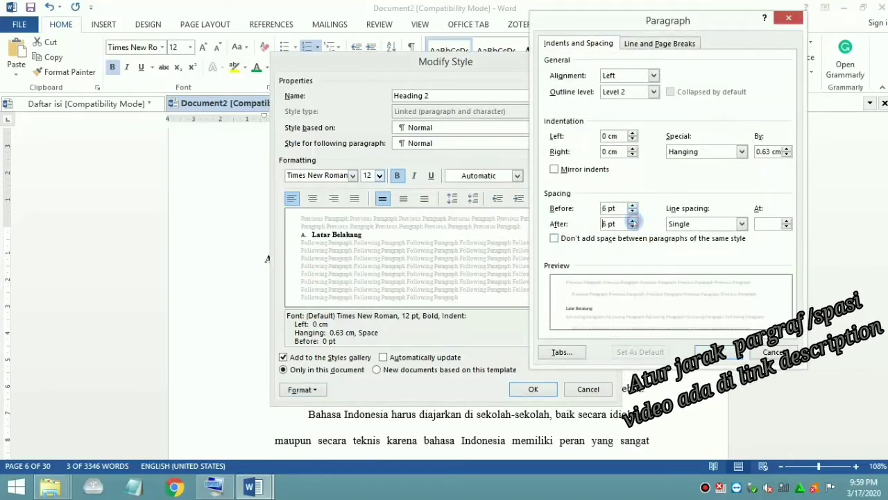
click(715, 352)
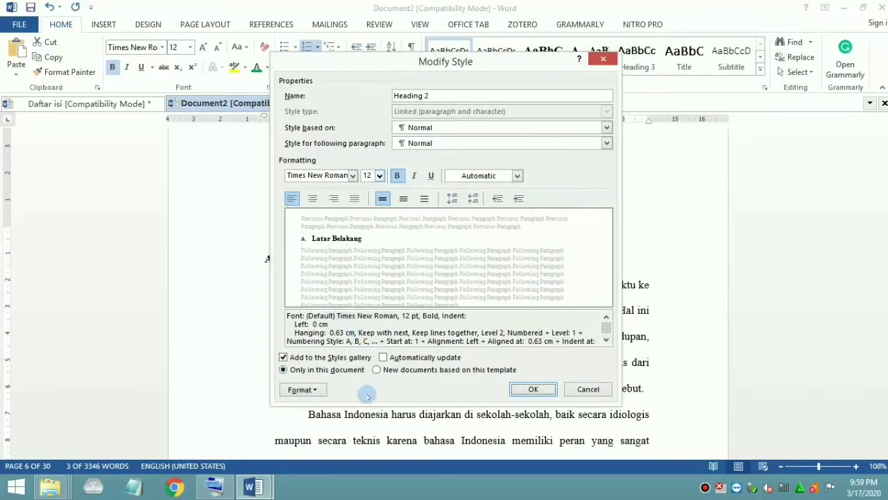
Give the Heading 2 style A. B. C. numbering and save it for new documents based on this template
click(315, 390)
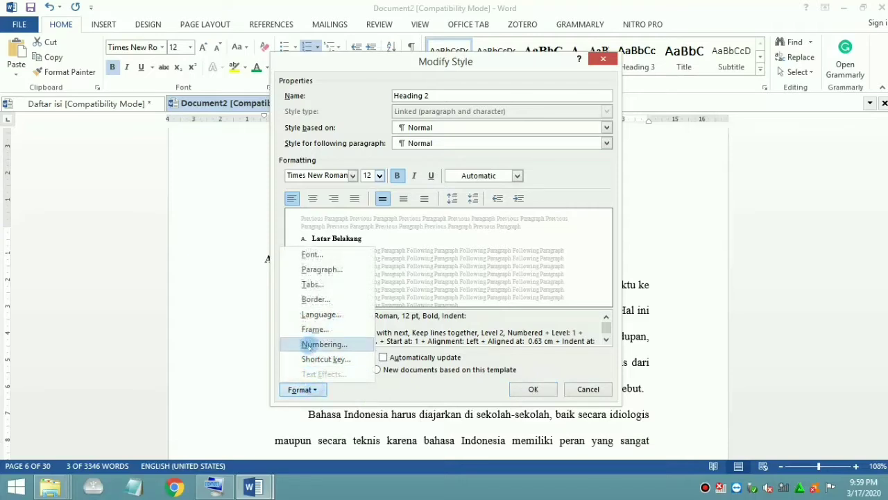
click(529, 290)
click(307, 239)
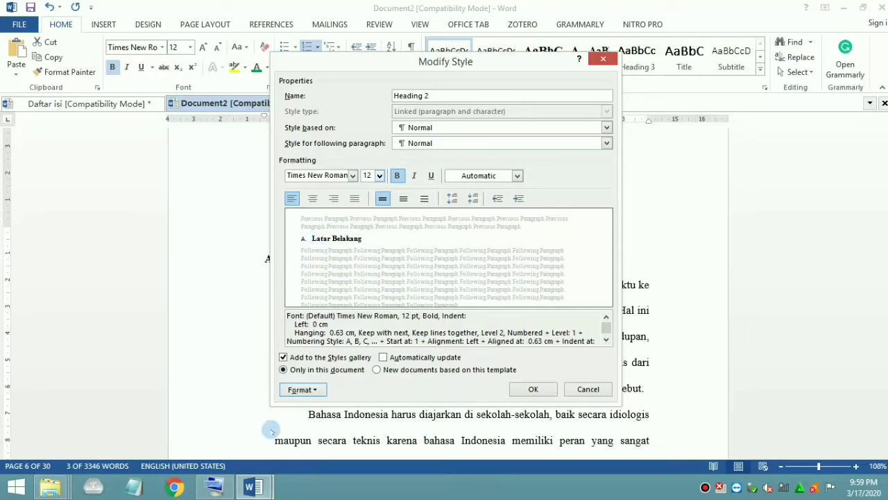
click(306, 390)
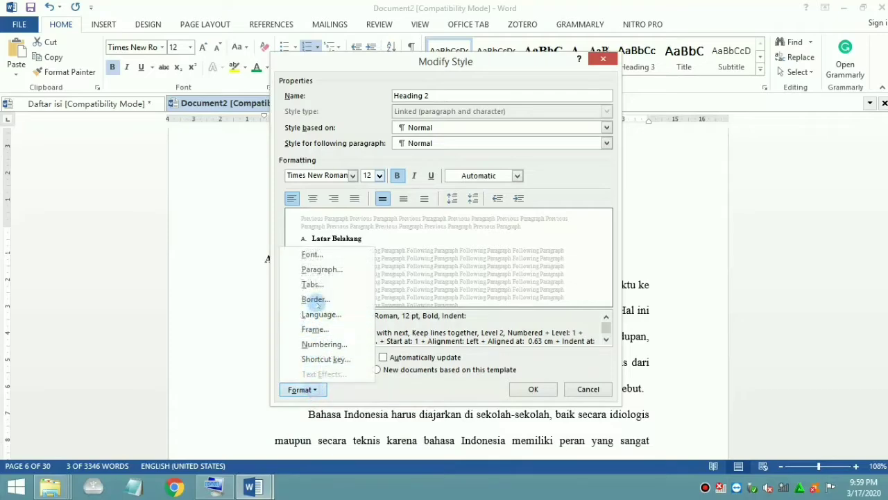
click(321, 343)
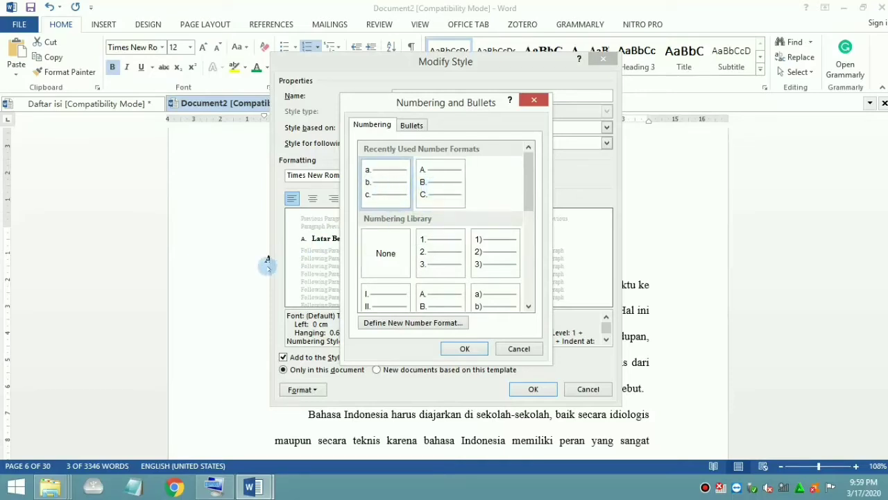
click(444, 195)
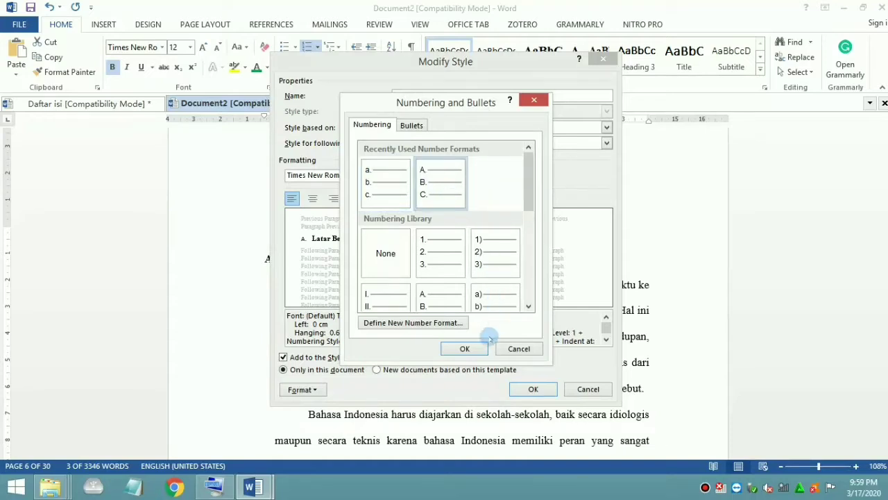
click(465, 349)
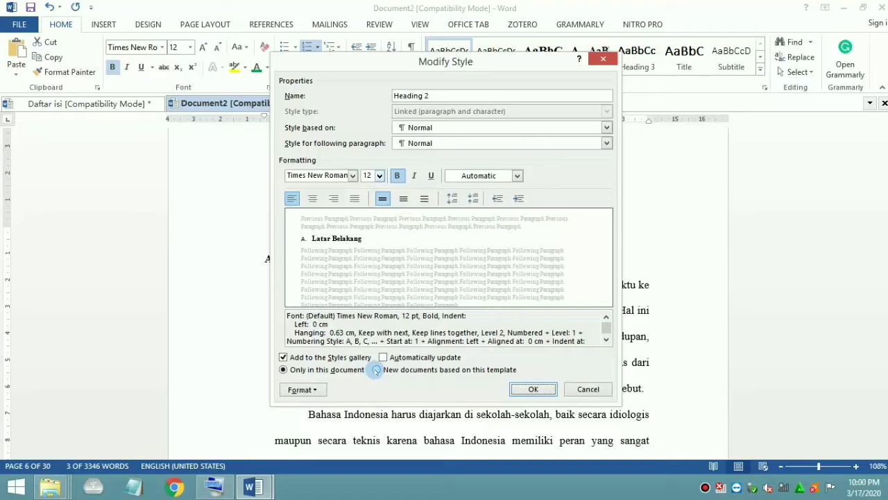
click(376, 370)
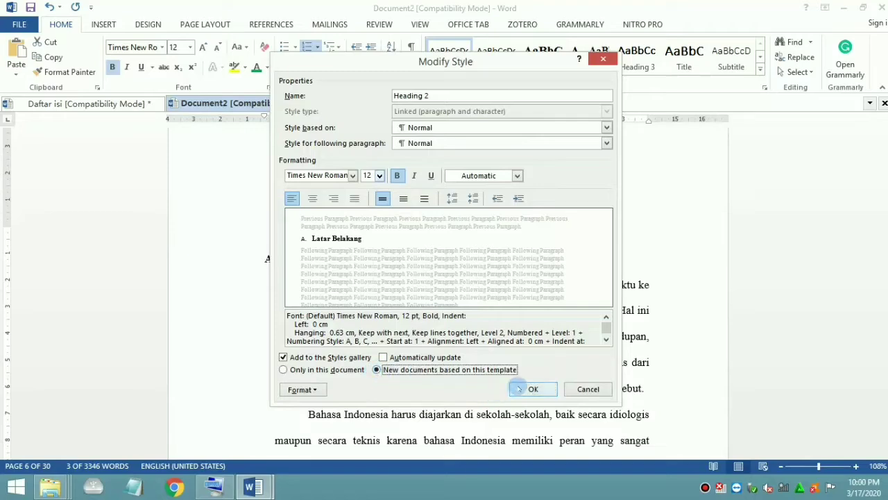
click(519, 389)
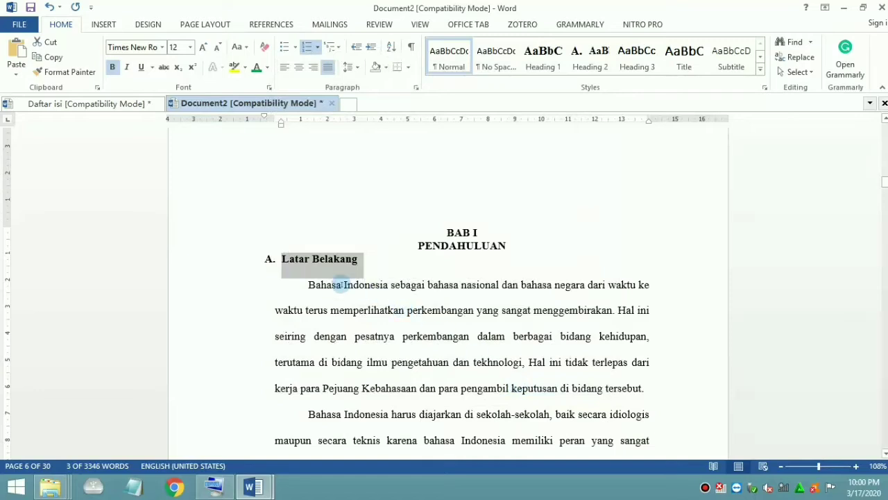
Apply the Heading 2 style to the Latar Belakang subheading under BAB I
click(342, 285)
click(309, 259)
double_click(343, 259)
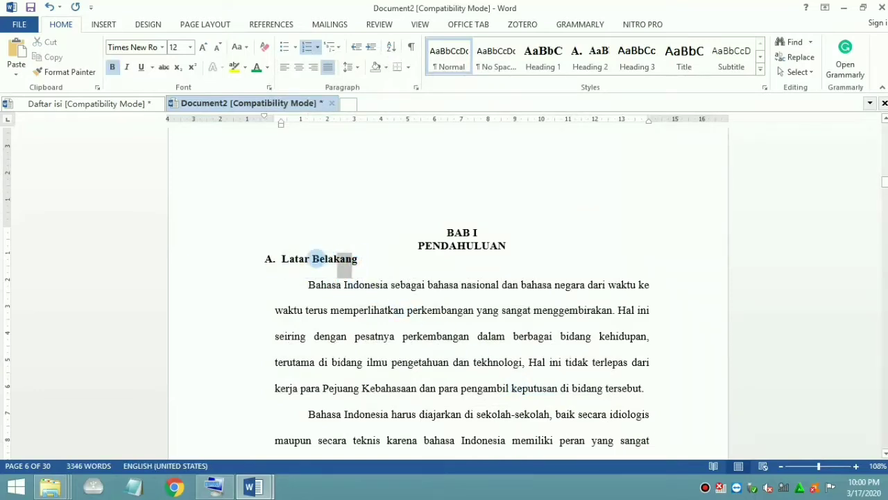
drag(374, 267, 287, 258)
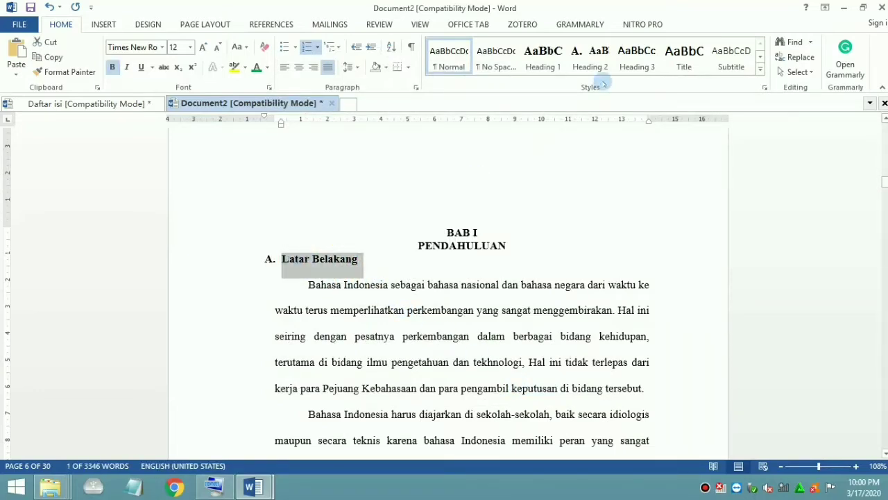
click(588, 66)
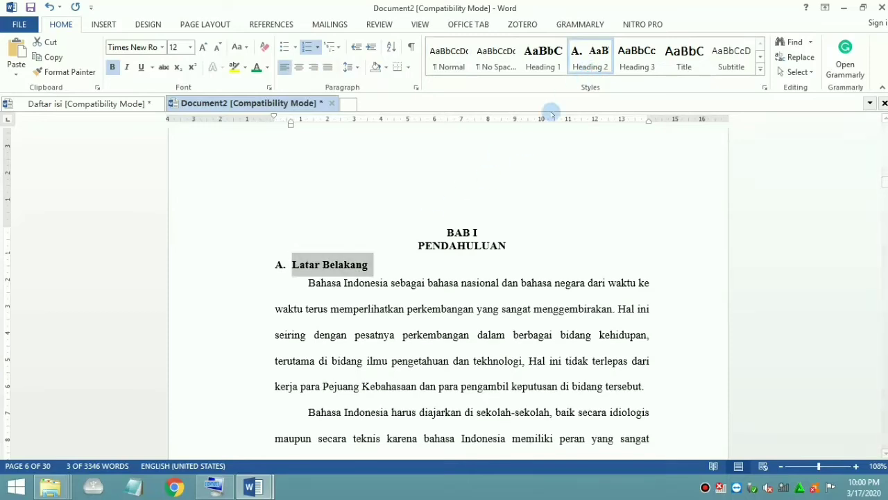
drag(400, 263, 281, 264)
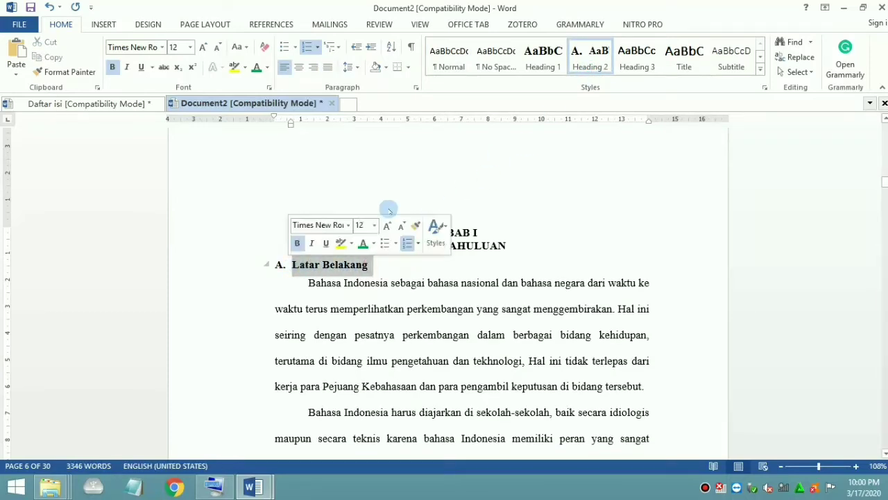
click(365, 262)
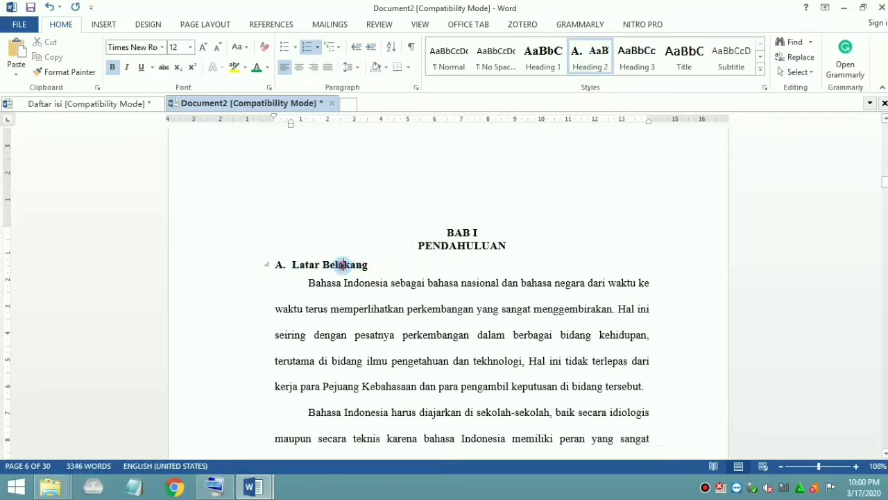
click(588, 66)
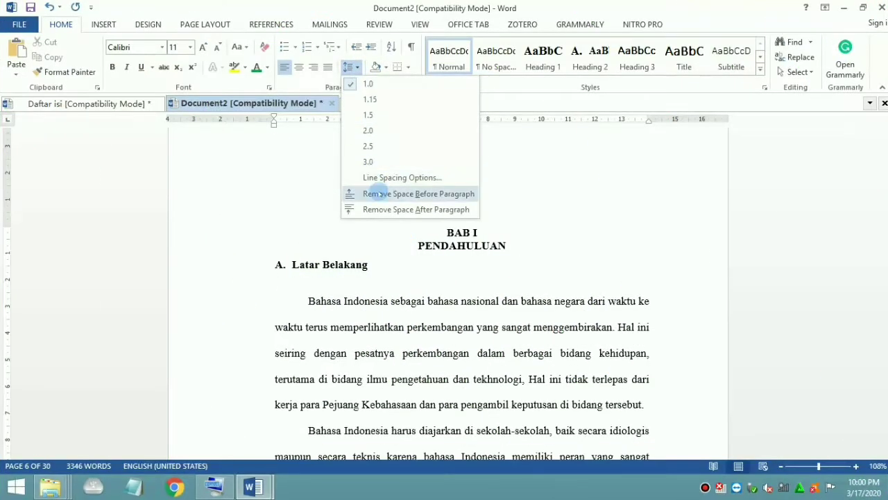
Remove the space before and after the empty paragraph below the Latar Belakang subheading
click(377, 193)
click(349, 67)
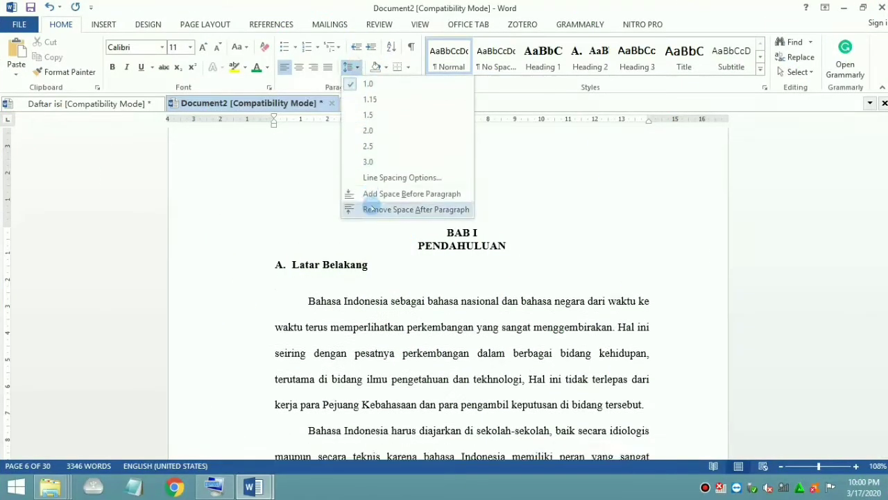
click(367, 206)
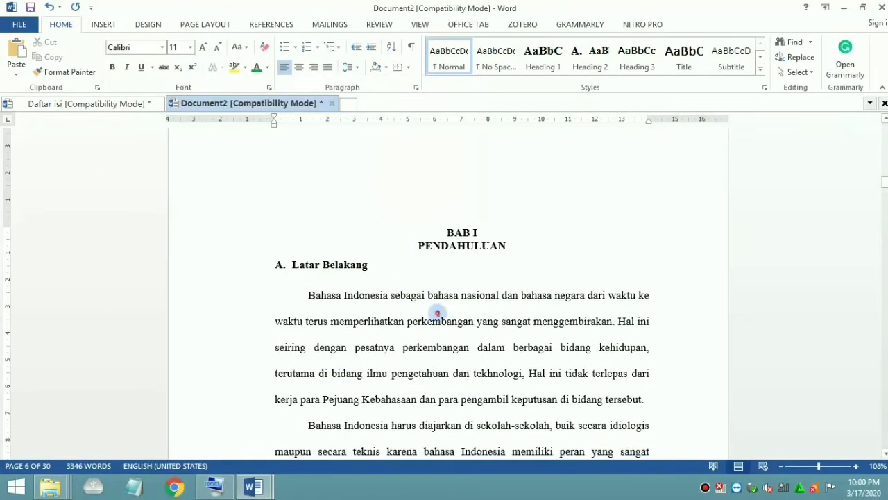
Apply the Heading 2 style to the Rumusan Masalah subheading
triple_click(372, 265)
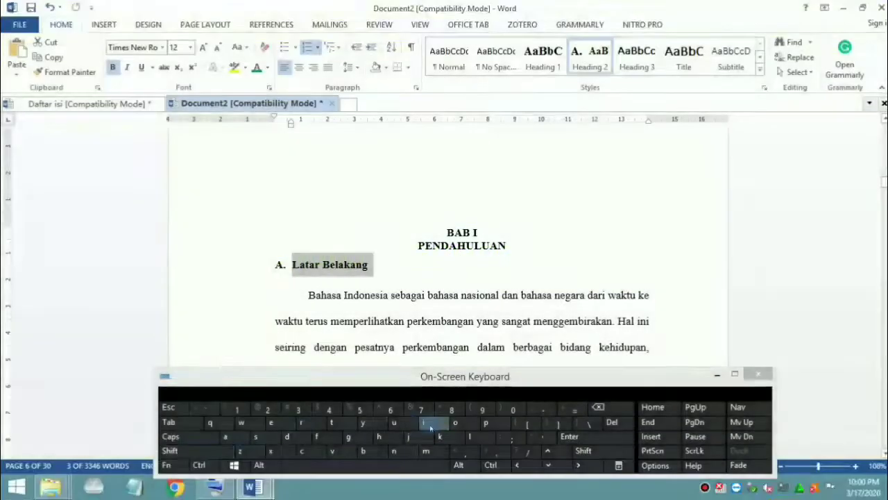
click(718, 374)
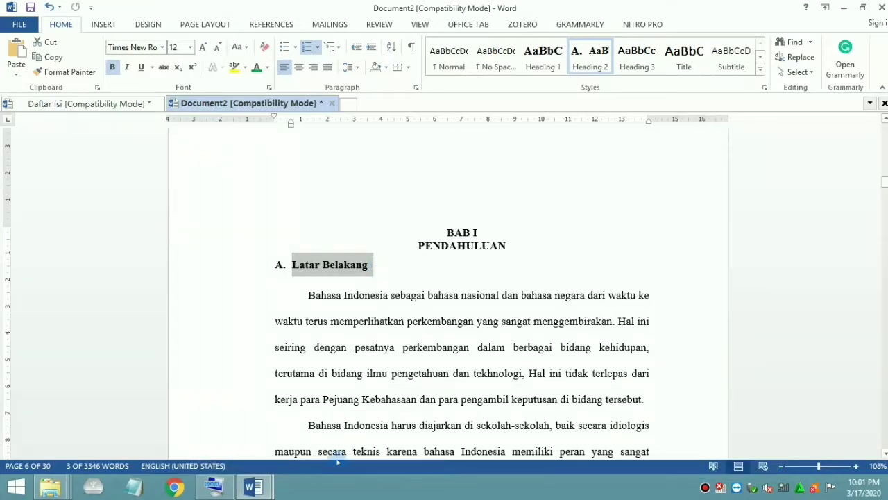
scroll(326, 389, down, 20)
triple_click(377, 158)
key(ctrl+alt+2)
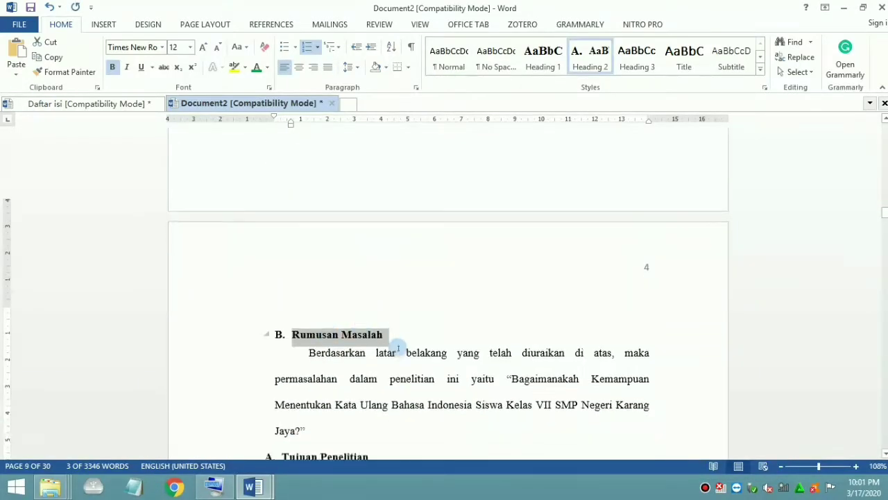
Apply the Heading 2 style to the Tujuan Penelitian subheading and the subheading that follows it
scroll(398, 349, down, 4)
drag(377, 202, 282, 209)
key(ctrl+alt+2)
drag(371, 311, 275, 308)
key(ctrl+alt+2)
Apply the Heading 2 style to the Pengertian Kata Ulang (Reduplikasi) subheading under BAB II
scroll(371, 213, down, 6)
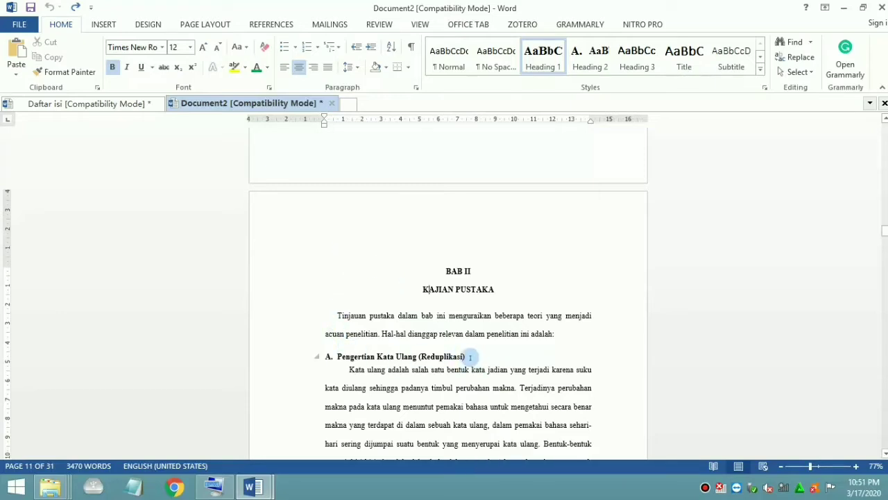
drag(470, 357, 307, 341)
triple_click(325, 359)
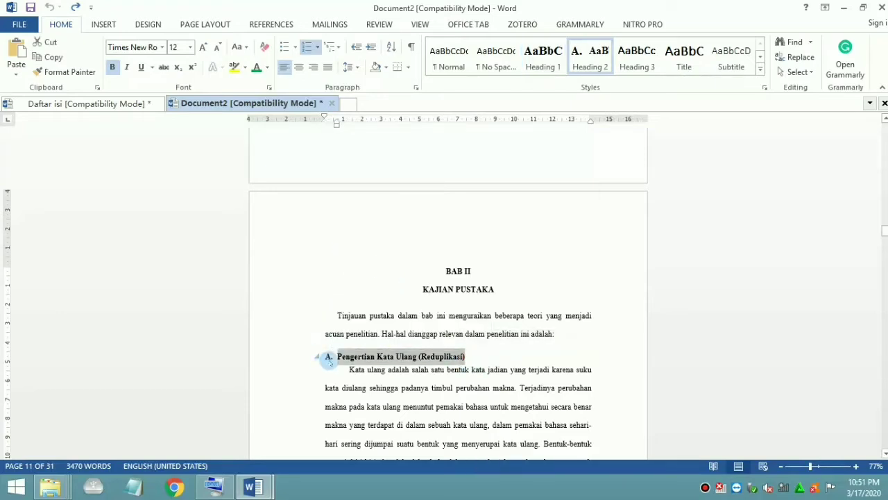
click(329, 358)
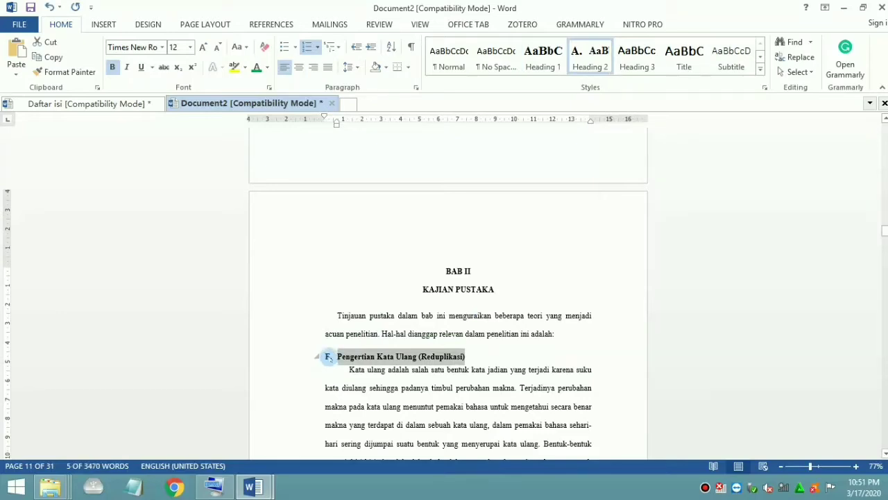
Restart the numbering of the Pengertian Kata Ulang (Reduplikasi) subheading at A
click(323, 355)
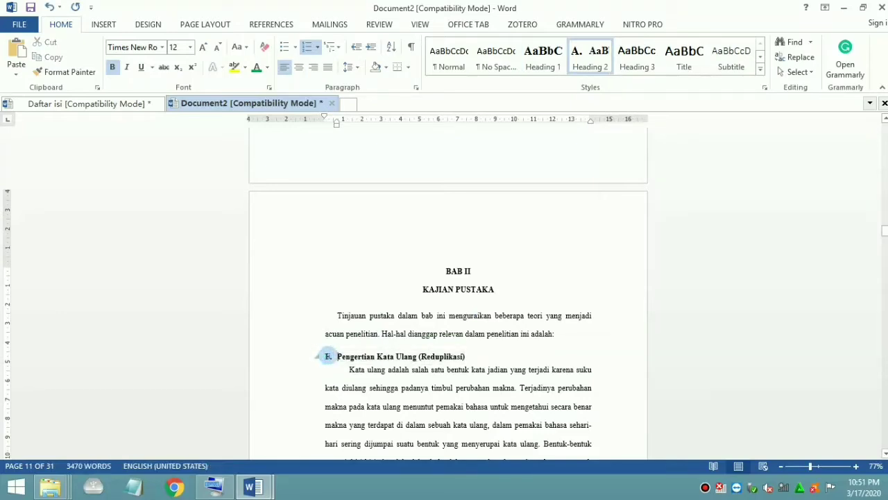
drag(324, 356, 320, 356)
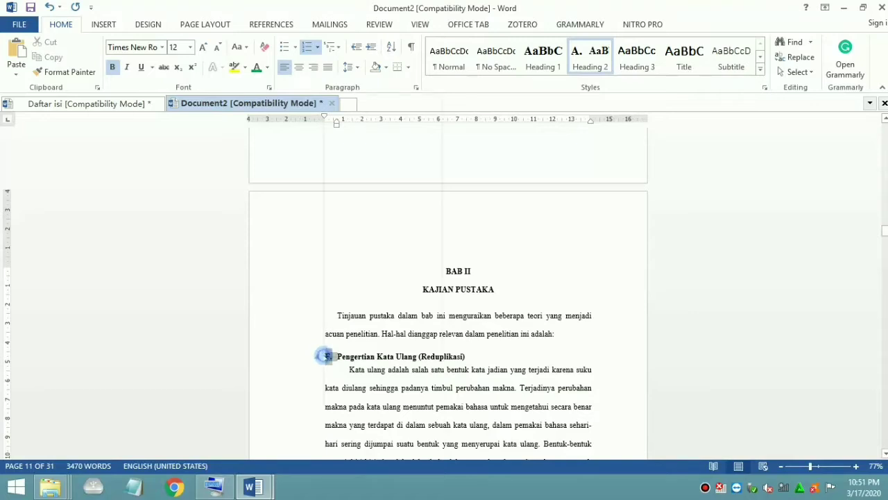
right_click(324, 356)
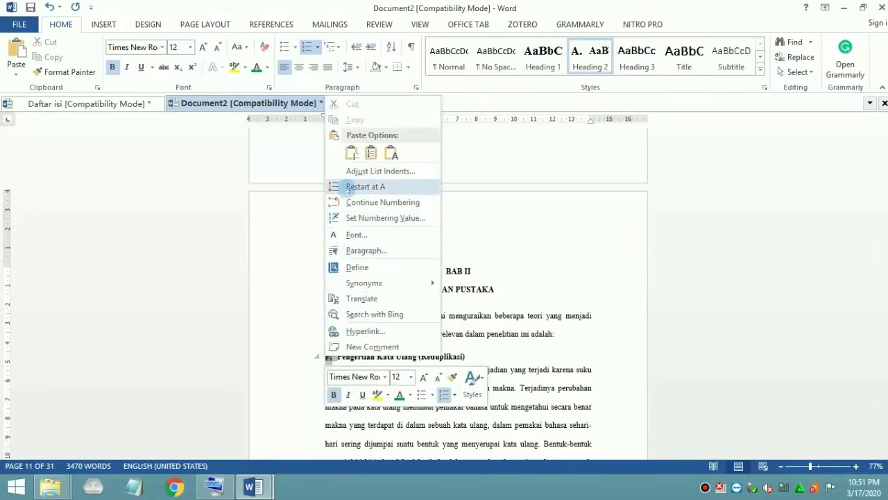
click(348, 188)
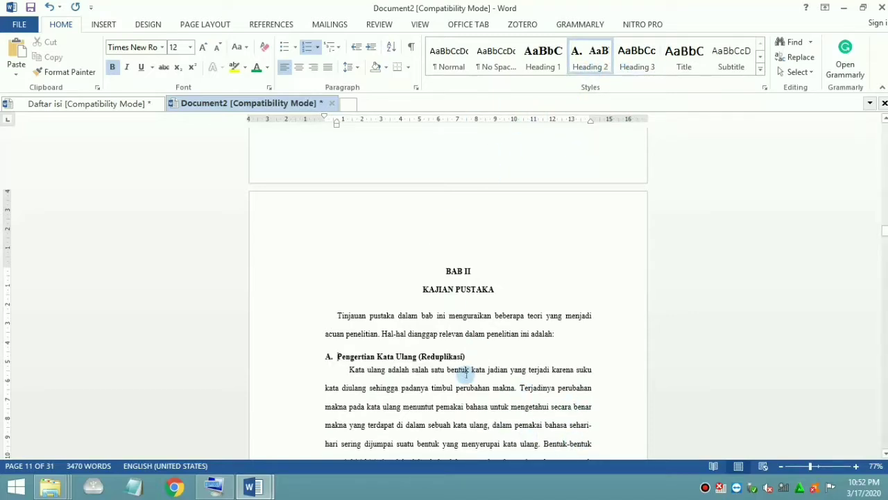
Apply the Heading 2 style to the remaining BAB II subheadings, from Jenis Kata Ulang through Hipotesis Penelitian
scroll(460, 337, down, 3)
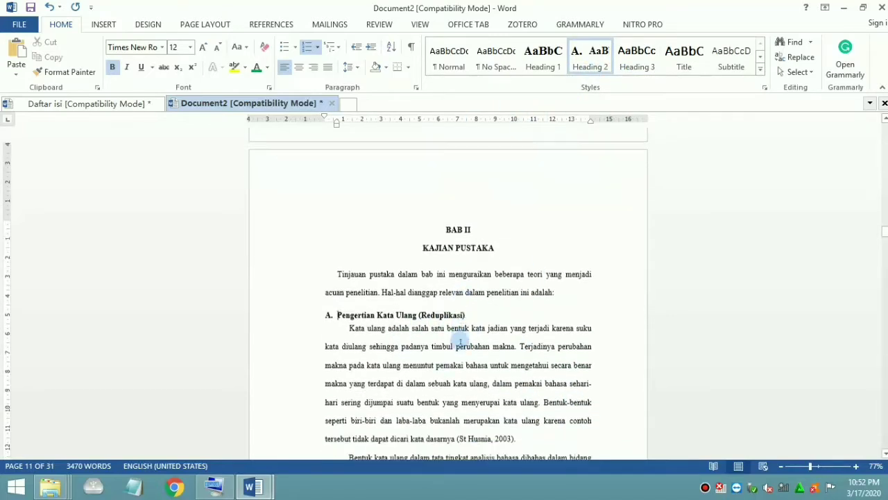
scroll(415, 372, down, 12)
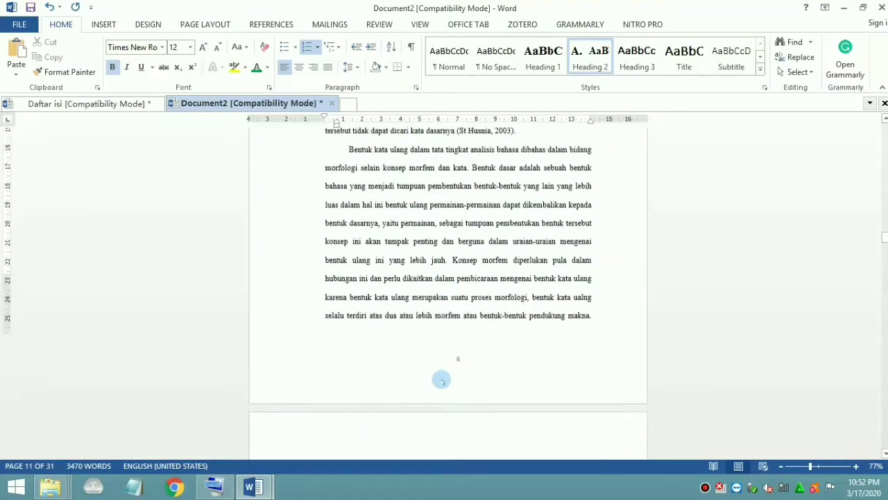
scroll(434, 373, down, 15)
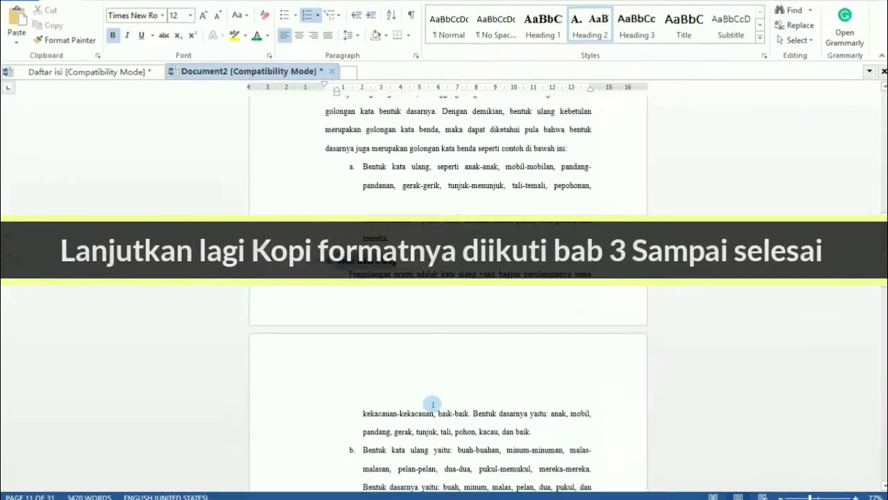
scroll(433, 414, down, 1)
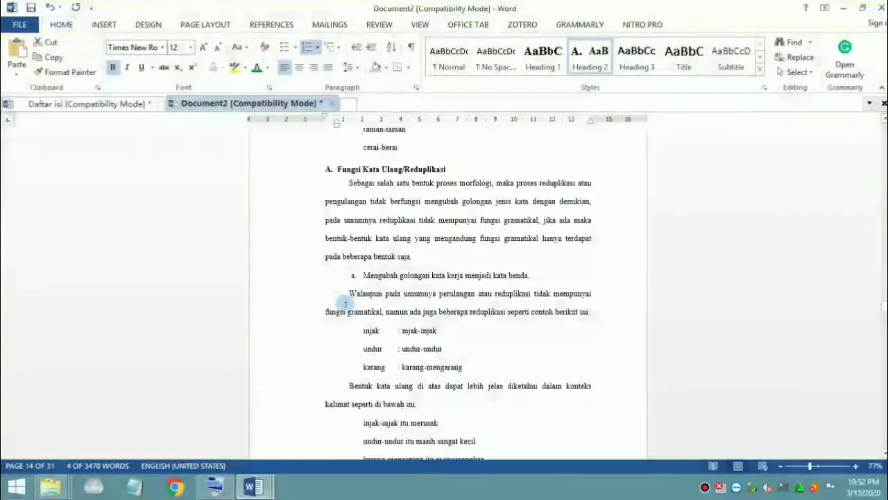
drag(448, 155, 332, 157)
scroll(311, 289, down, 15)
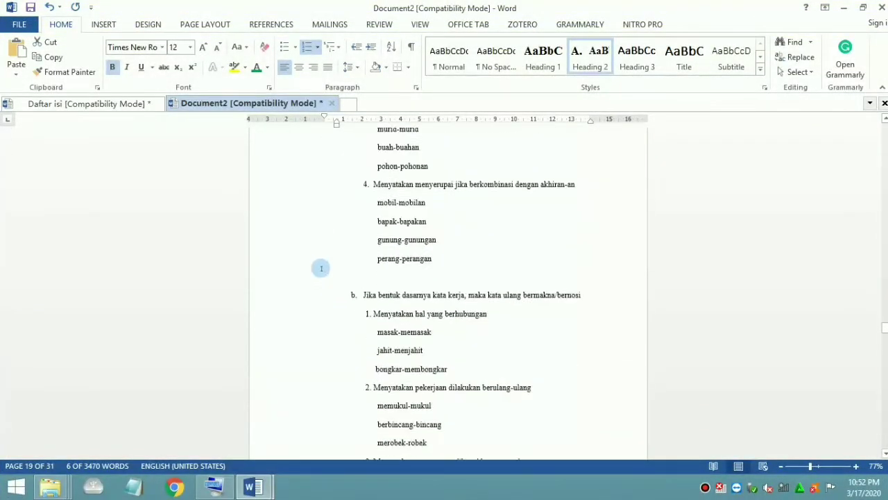
scroll(326, 288, down, 20)
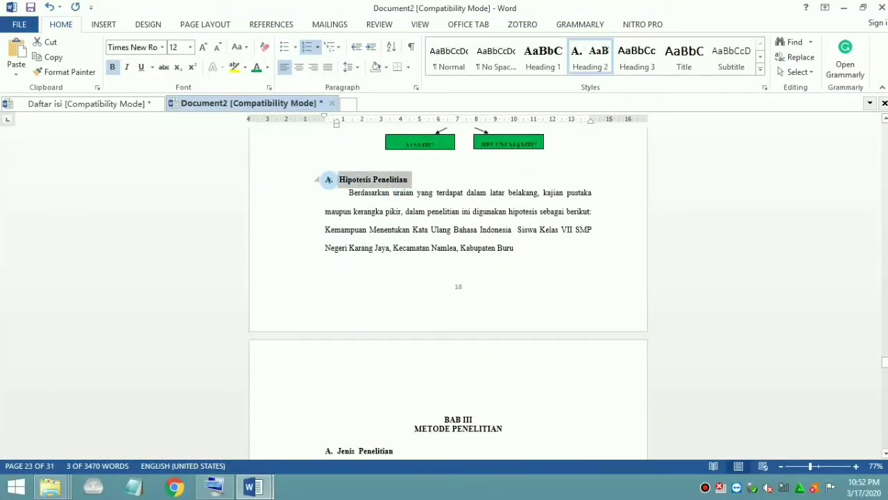
Apply the Heading 2 style to the Jenis Penelitian subheading under BAB III and restart its numbering at A
scroll(362, 276, down, 1)
drag(396, 264, 338, 264)
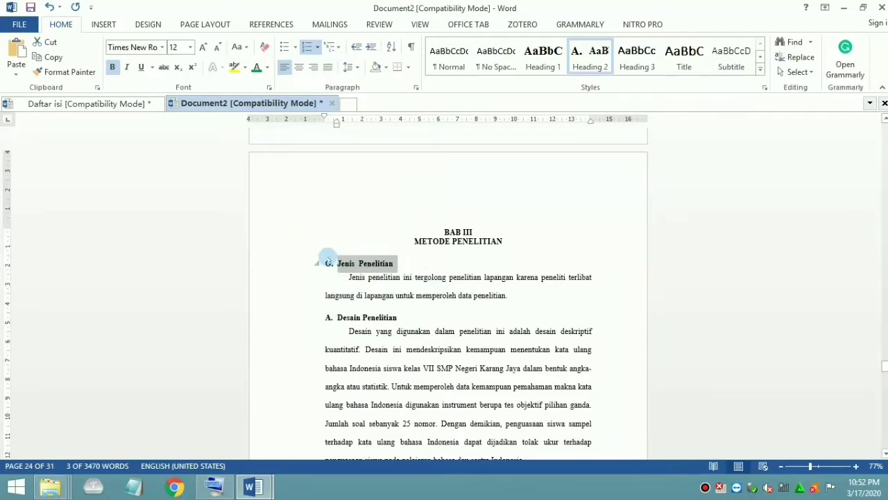
right_click(331, 266)
click(368, 93)
Apply the Heading 2 style to the Desain Penelitian and Variabel Penelitian subheadings, numbered in sequence as B and C
scroll(311, 260, down, 2)
drag(404, 270, 331, 271)
right_click(330, 271)
click(368, 111)
scroll(401, 292, down, 6)
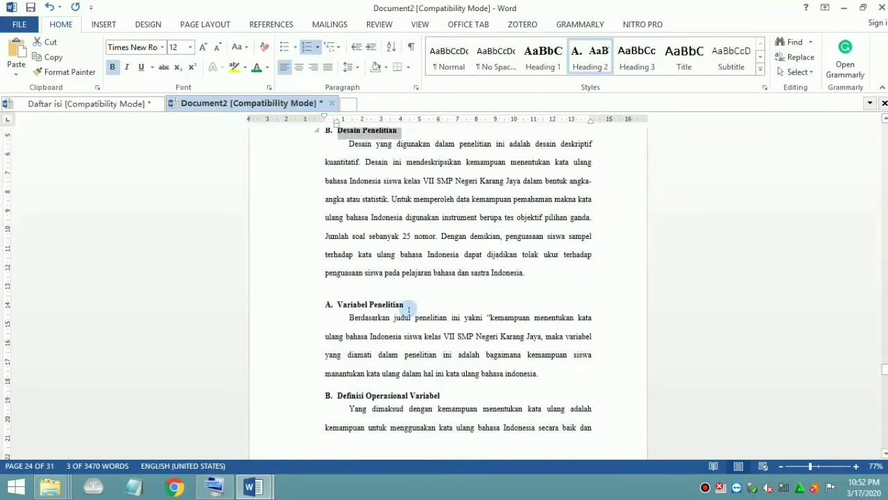
drag(409, 306, 331, 305)
right_click(331, 305)
click(368, 145)
Apply the Heading 2 style to the Definisi Operasional Variabel and Populasi dan Sampel subheadings, numbered D and E
scroll(411, 261, down, 6)
right_click(327, 254)
click(368, 95)
scroll(403, 292, down, 6)
drag(412, 330, 316, 329)
right_click(329, 331)
click(367, 171)
Apply the Heading 2 style to the remaining BAB III subheadings, from Insrtumen Penelitian through Teknik Analisis Data
scroll(356, 331, down, 14)
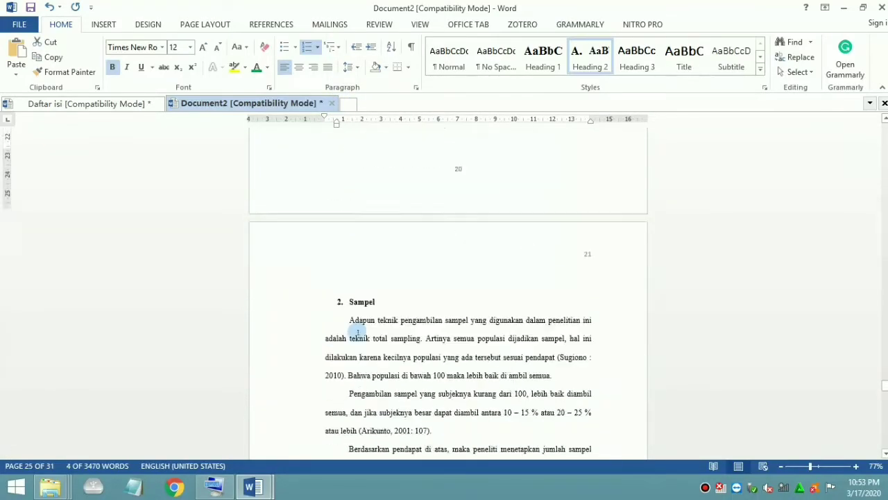
drag(415, 286, 337, 297)
drag(431, 314, 331, 313)
scroll(399, 305, down, 12)
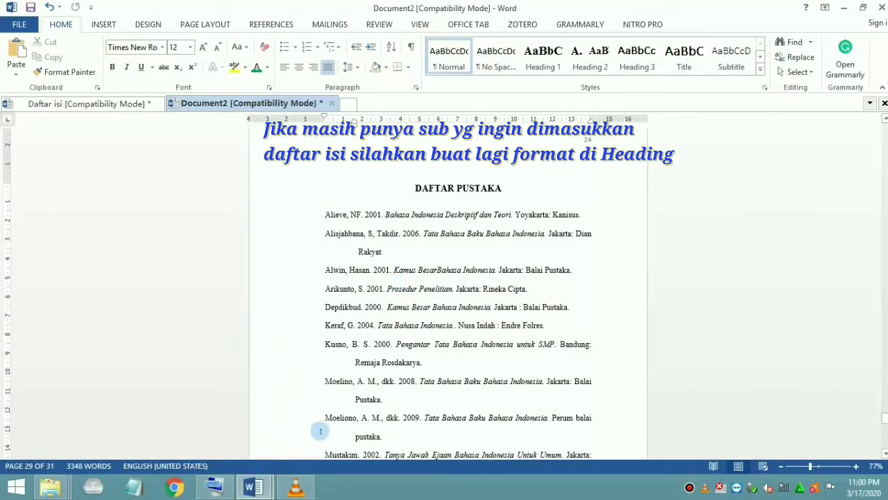
Insert the Automatic Table 2 table of contents on the empty line below the DAFTAR ISI title
drag(884, 418, 885, 161)
scroll(674, 268, up, 8)
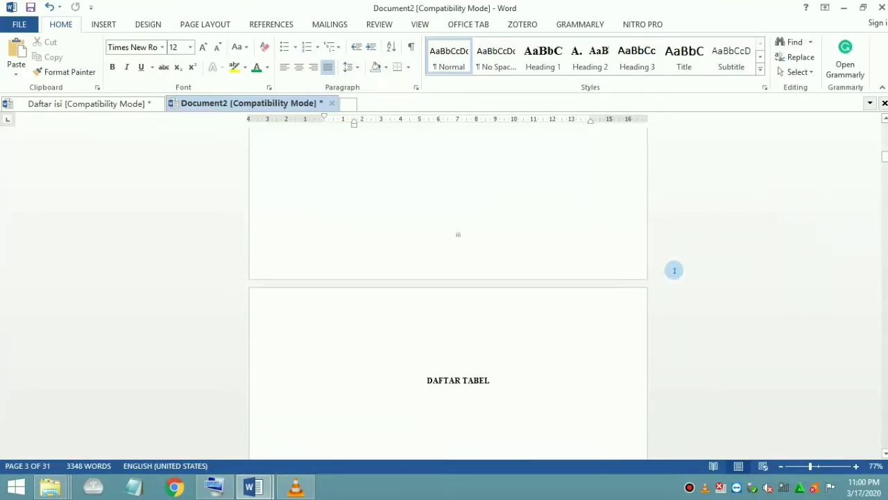
scroll(375, 312, down, 4)
click(457, 350)
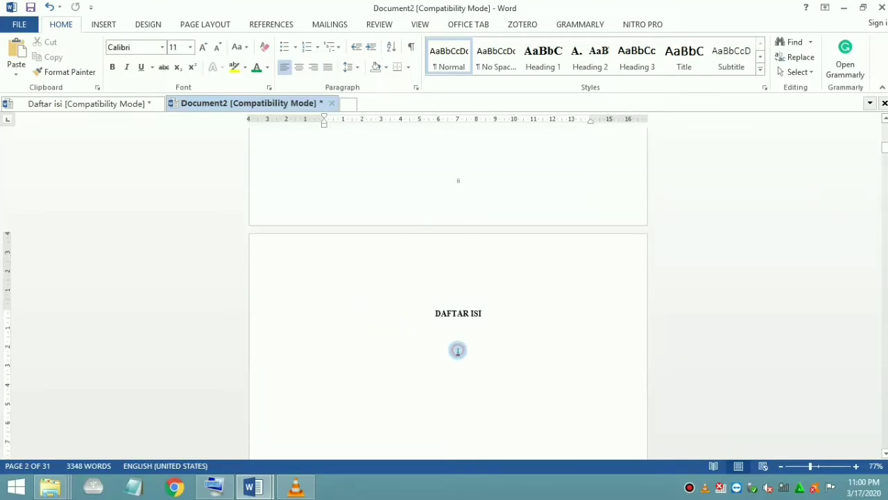
click(376, 351)
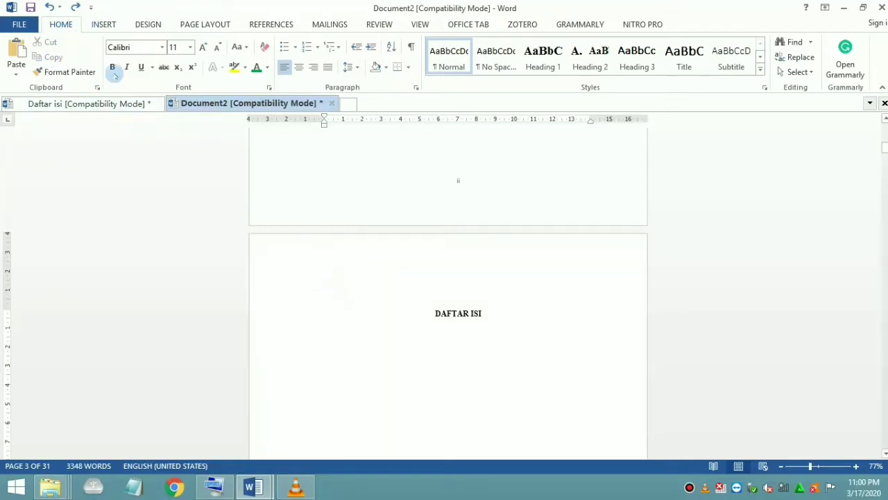
click(452, 349)
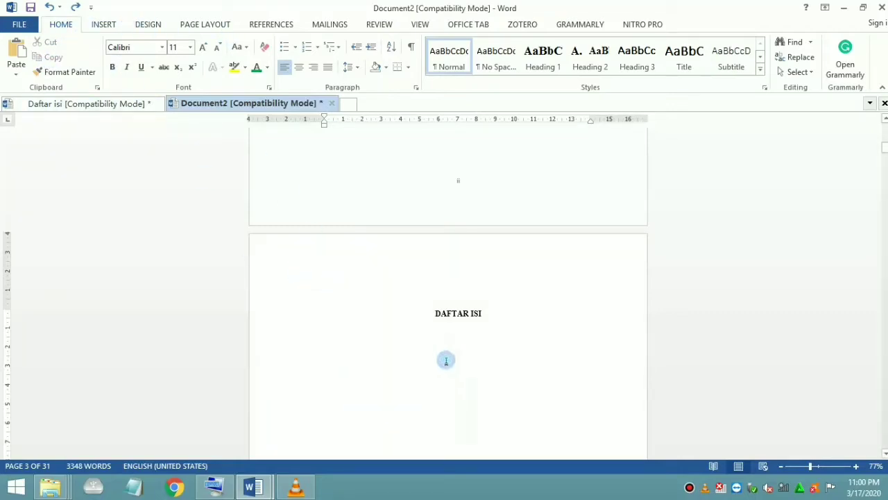
click(345, 340)
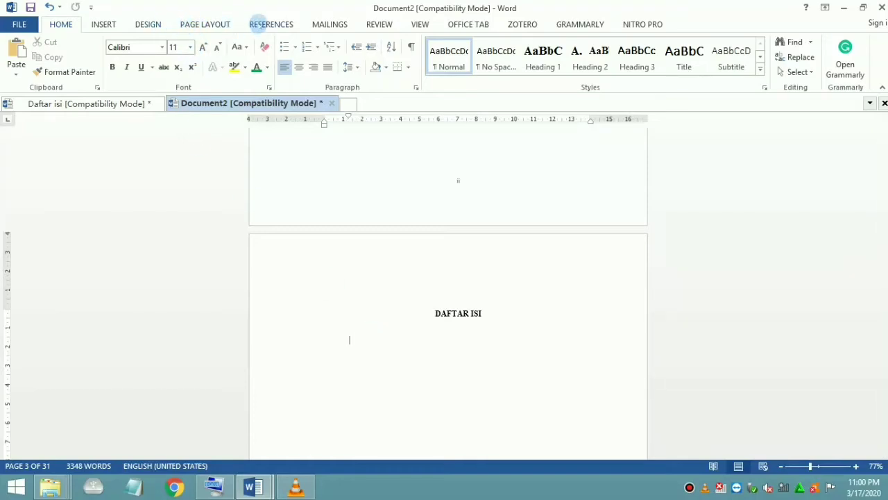
click(259, 24)
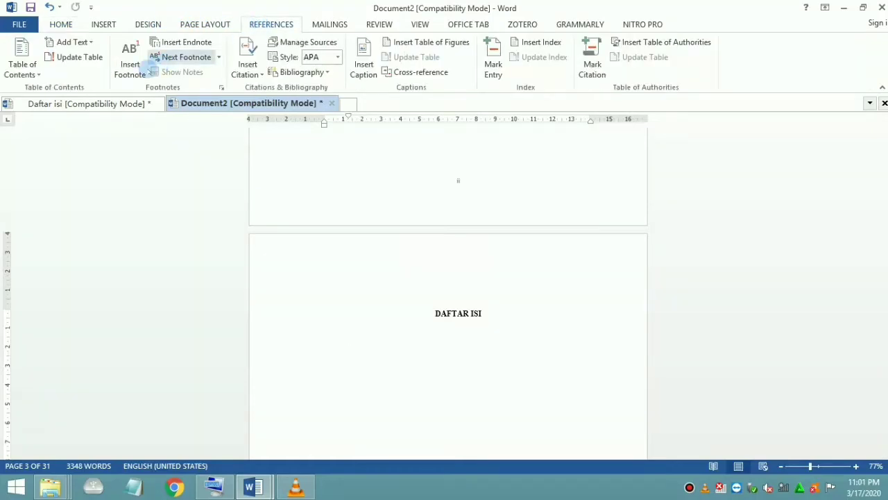
click(38, 75)
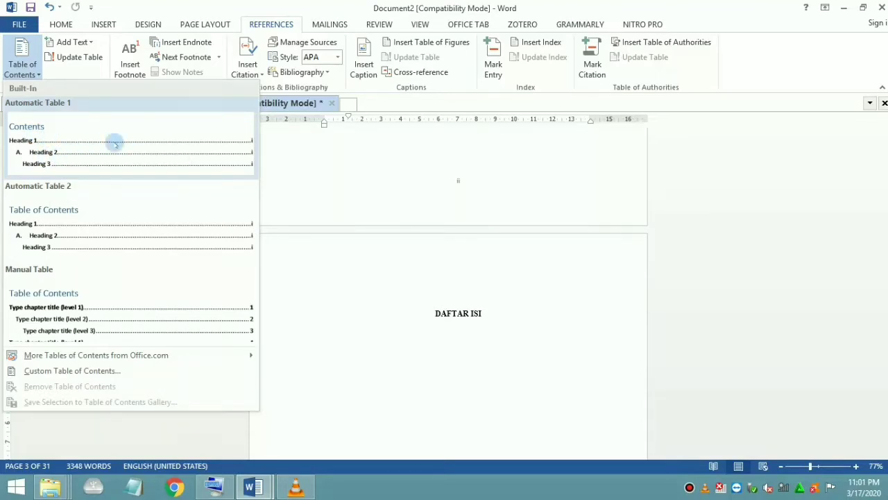
click(122, 231)
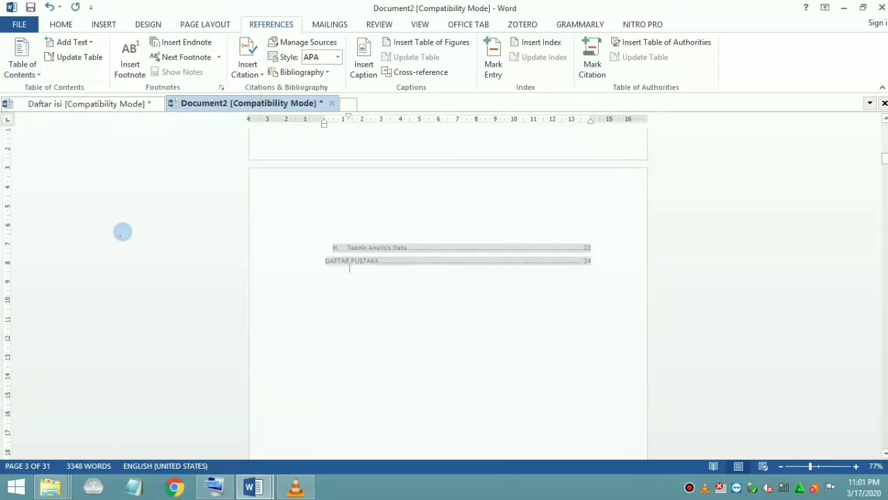
Delete the built-in Table of Contents heading above the SAMPUL entry
scroll(326, 281, up, 8)
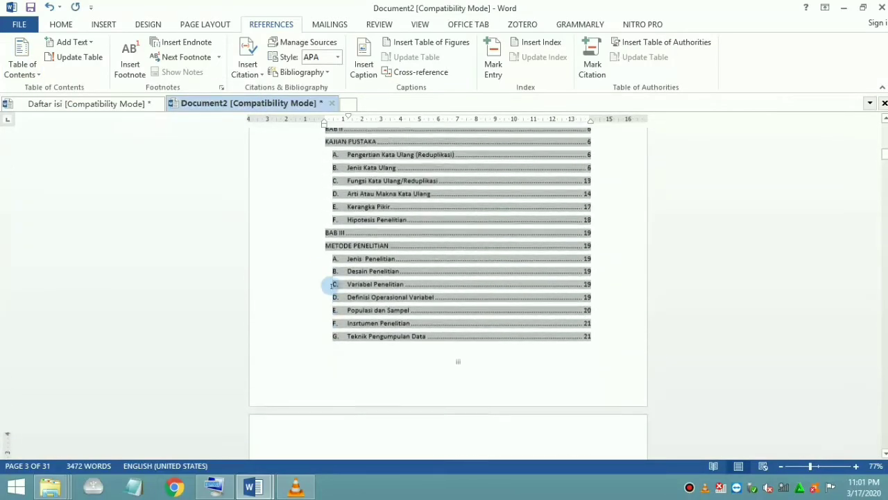
scroll(327, 281, up, 2)
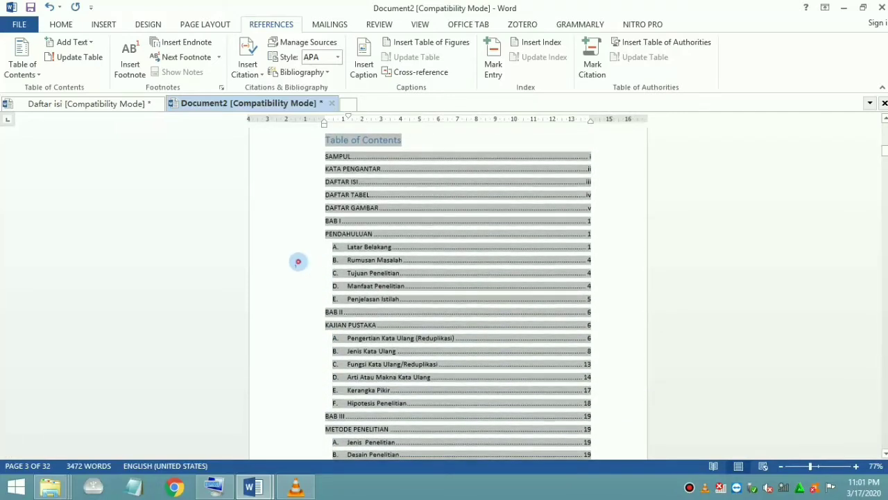
click(298, 261)
click(302, 163)
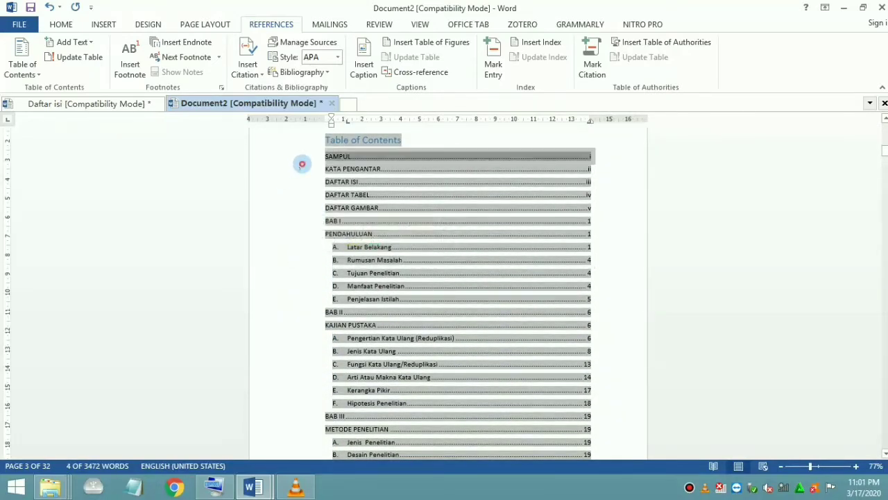
click(489, 138)
drag(413, 139, 326, 136)
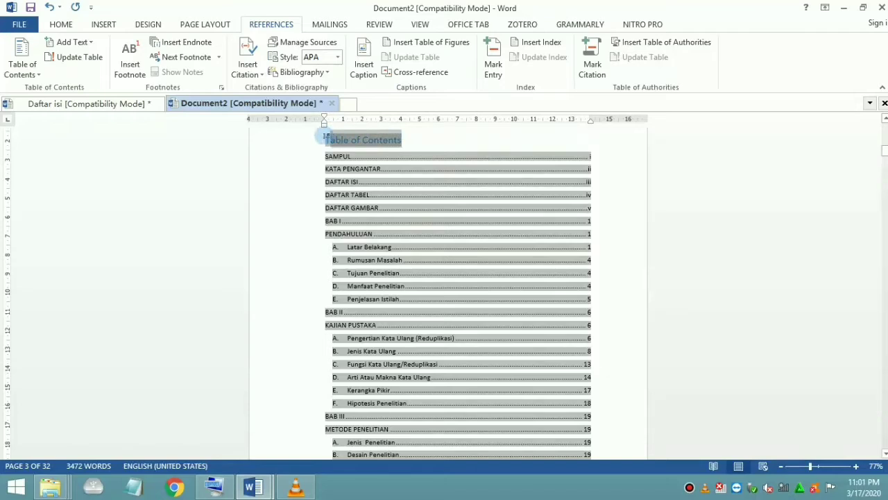
key(Delete)
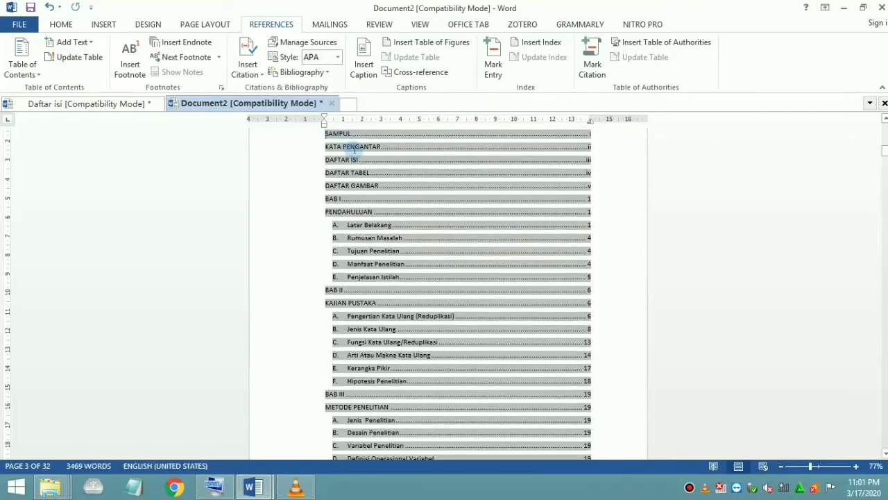
Try to remove the empty line between the DAFTAR ISI title and the contents entries, and undo the deletions
scroll(357, 174, up, 3)
scroll(351, 208, up, 1)
click(345, 249)
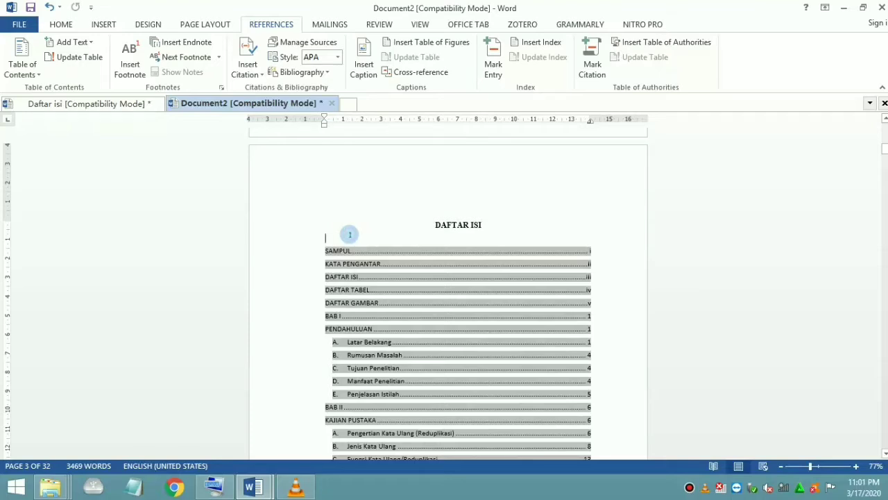
key(Delete)
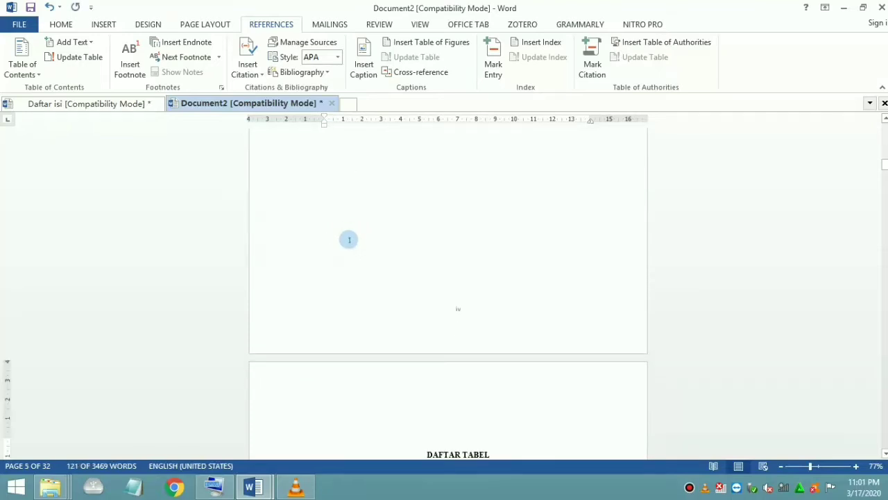
key(ctrl+z)
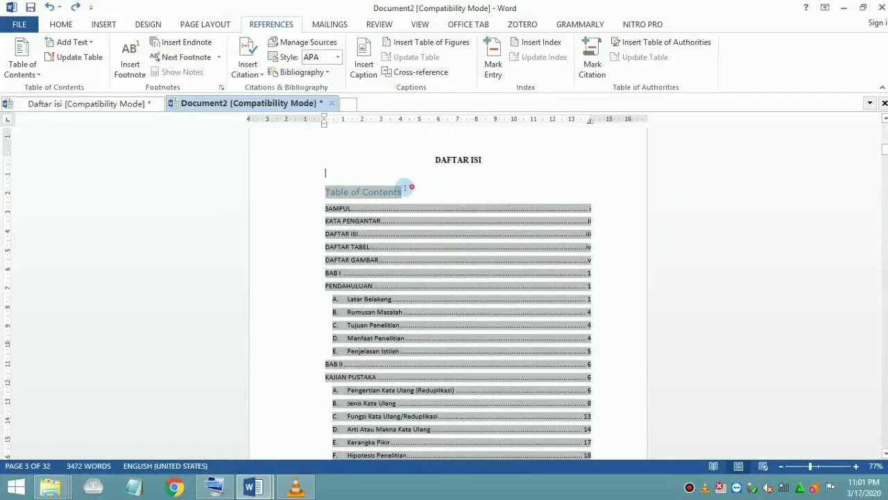
Remove the Table of Contents heading line so that only the entries follow the DAFTAR ISI title
drag(407, 187, 350, 186)
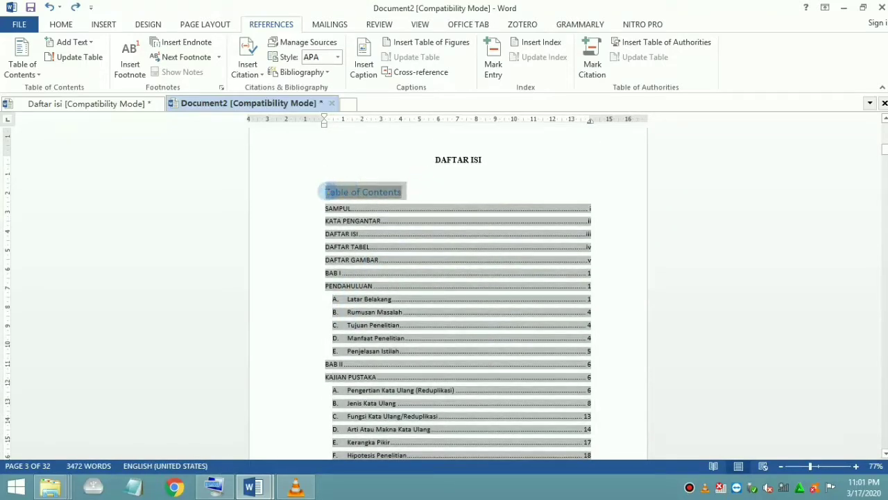
key(Delete)
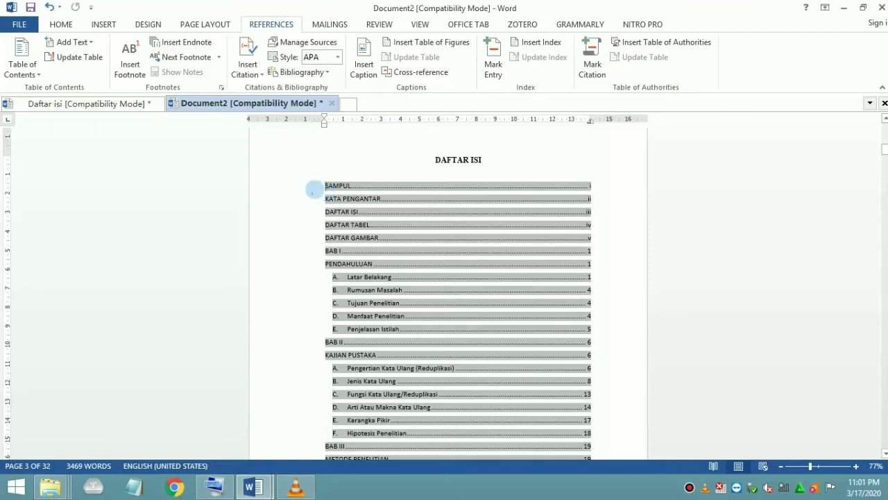
scroll(417, 238, down, 5)
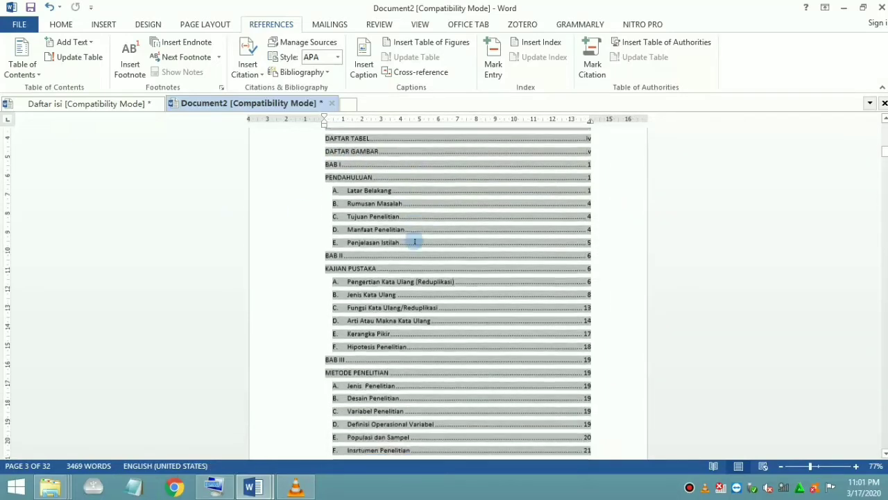
scroll(528, 347, down, 3)
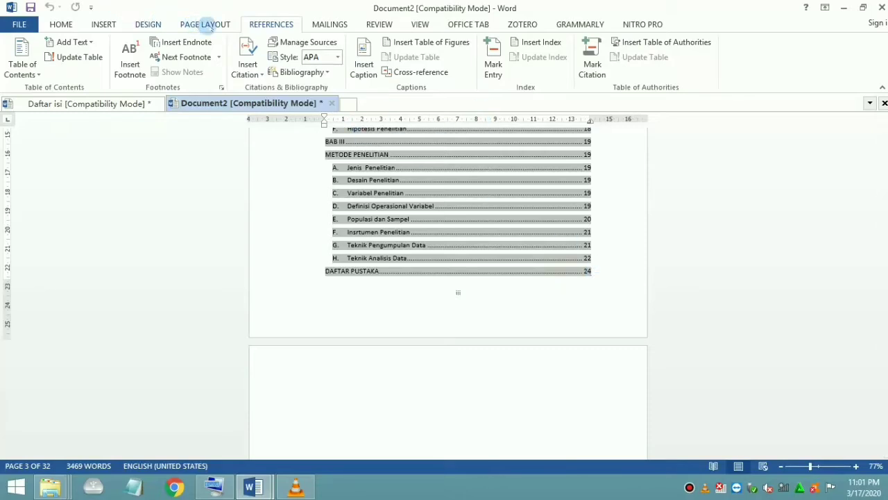
Show the Navigation Pane and use its headings list to jump to the DAFTAR PUSTAKA page
click(420, 26)
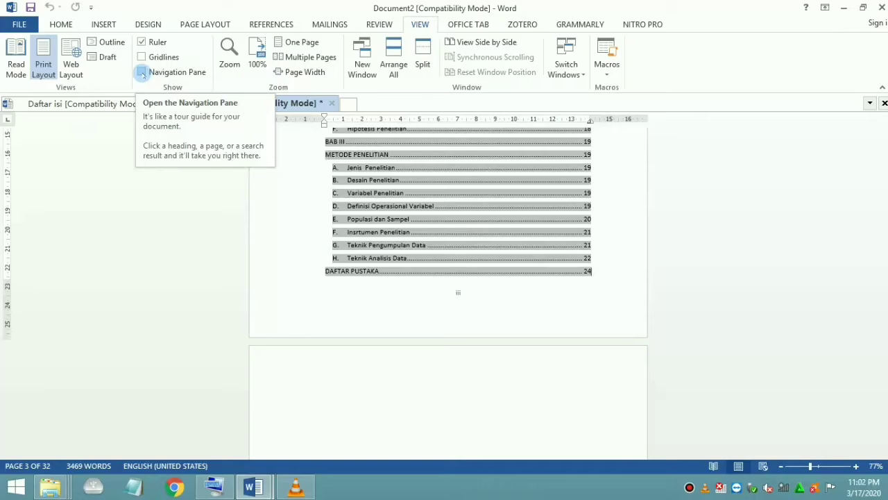
click(142, 72)
scroll(102, 278, down, 1)
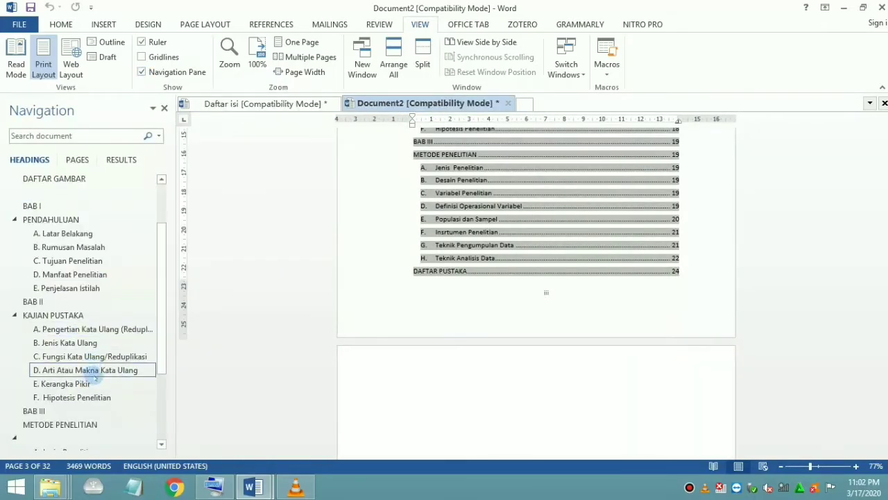
scroll(132, 397, down, 3)
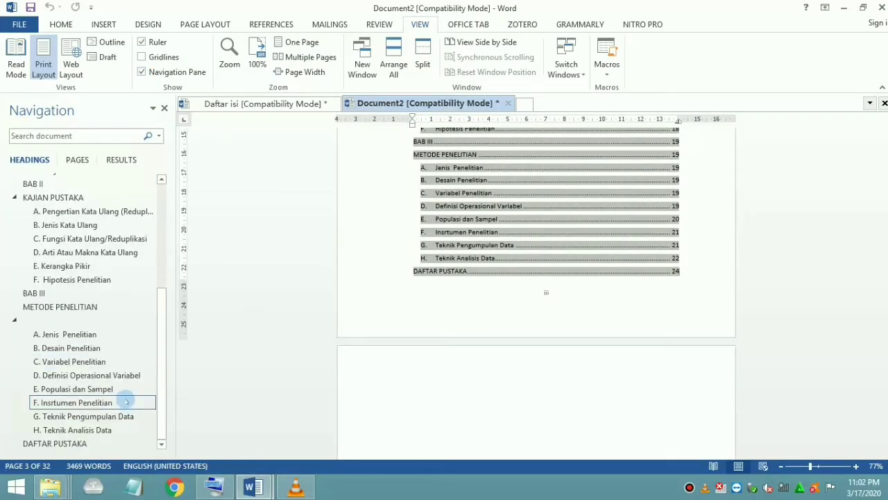
click(107, 443)
scroll(520, 353, down, 1)
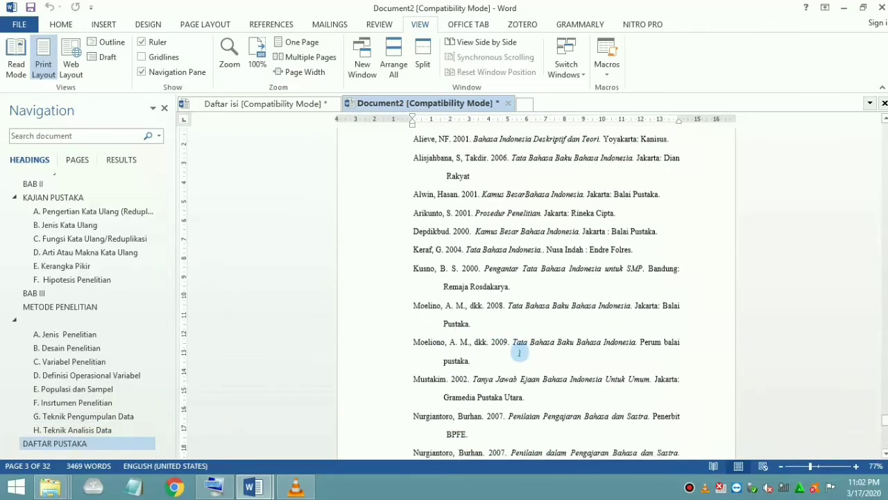
scroll(509, 339, up, 4)
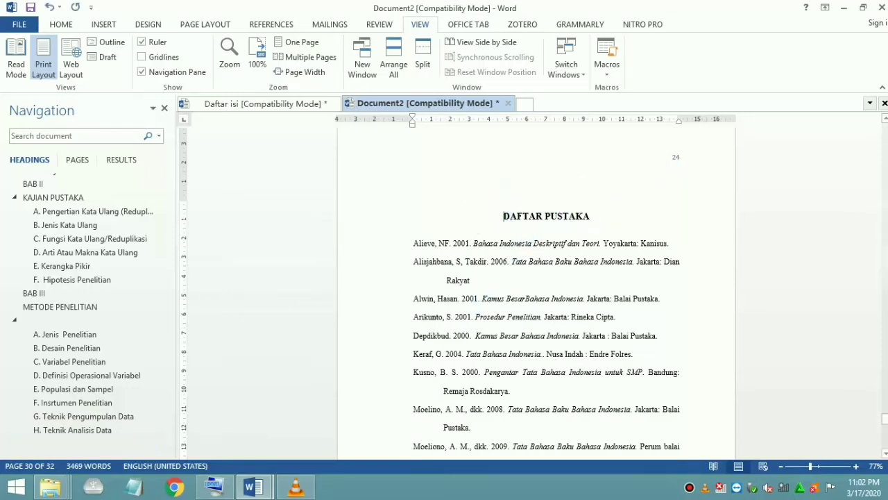
Insert empty lines above the DAFTAR PUSTAKA title until it moves onto the next page
key(Return)
key(Return)
key(Return)
key(Return)
key(Return)
key(Return)
key(Return)
key(Return)
key(Return)
key(Return)
key(Return)
key(Return)
key(Return)
key(Return)
key(Return)
key(Return)
key(Return)
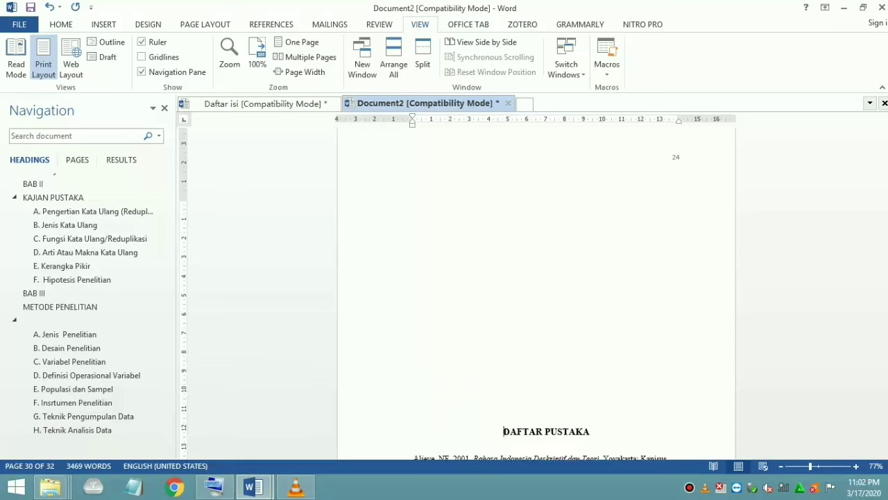
key(Return)
key(Return)
key(Return)
key(Return)
key(Return)
key(Return)
key(Return)
key(Return)
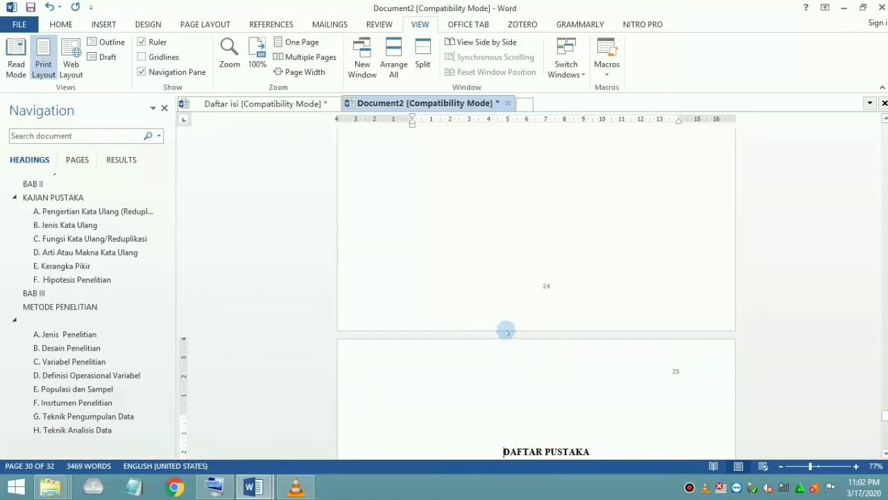
scroll(506, 329, down, 2)
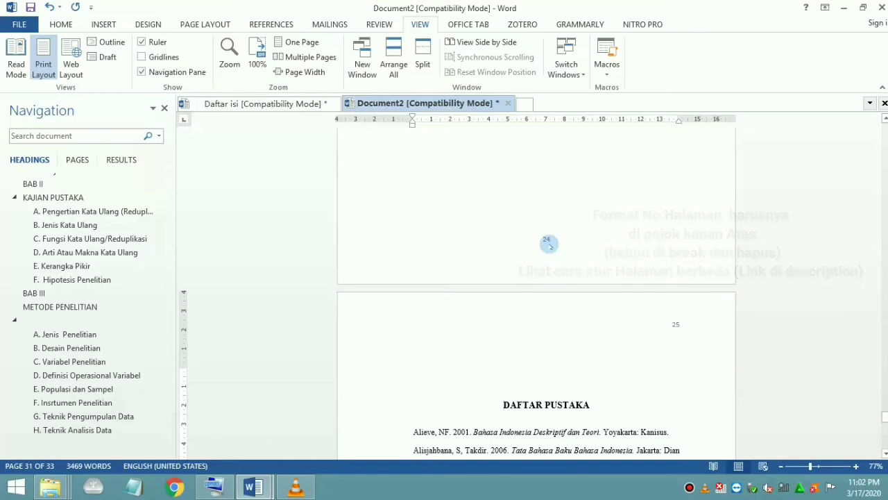
Delete one extra empty line directly above the DAFTAR PUSTAKA title on its new page
click(522, 392)
key(Delete)
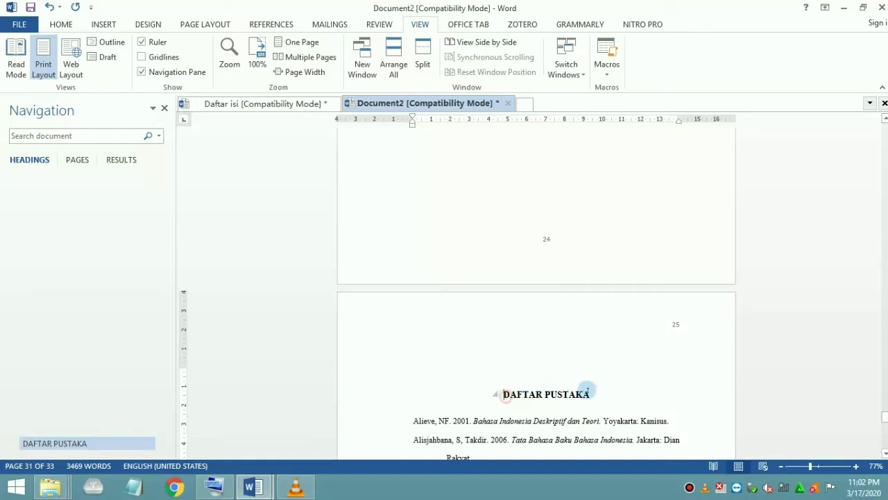
drag(587, 390, 590, 391)
click(532, 395)
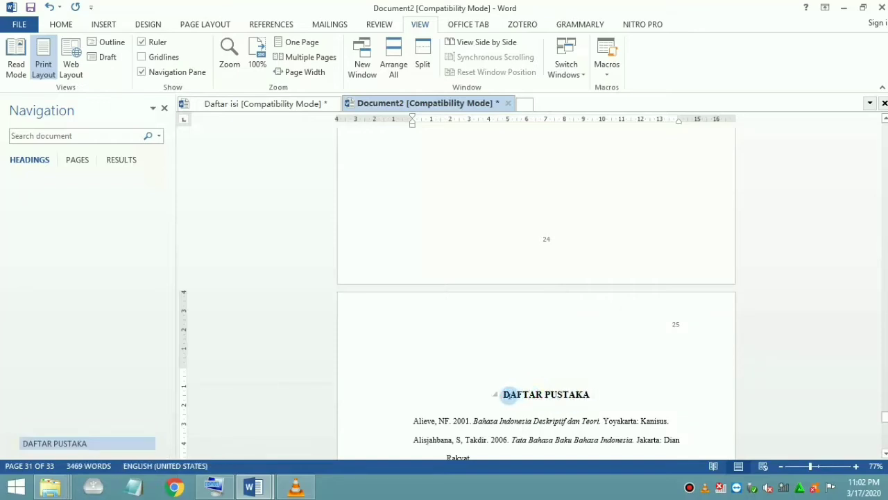
click(505, 395)
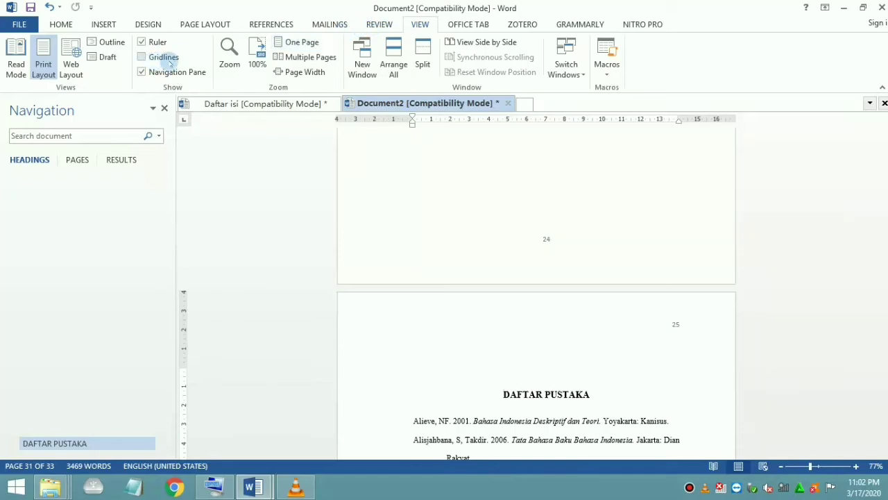
Look through the document's headings list and use it to jump to the DAFTAR ISI page
scroll(146, 236, up, 3)
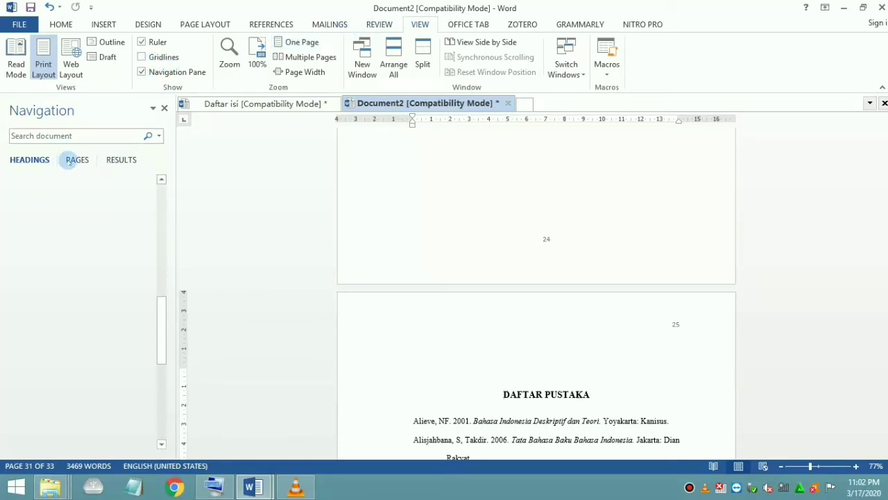
scroll(93, 204, down, 5)
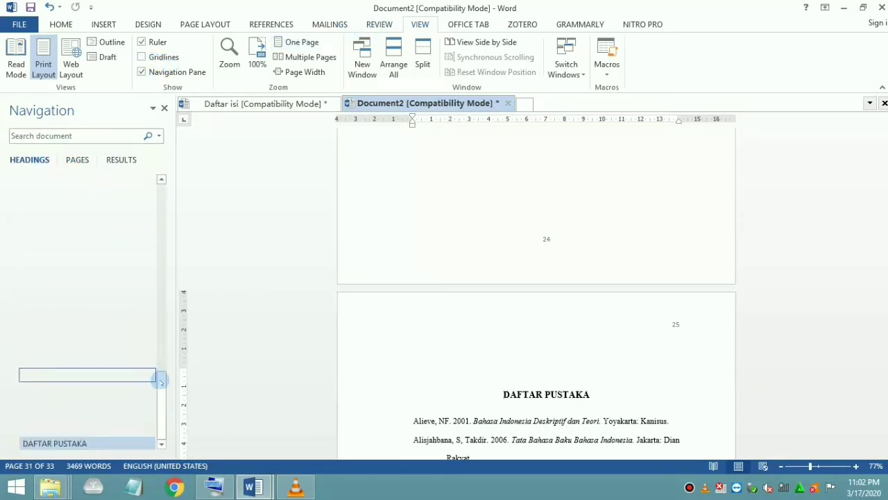
drag(159, 416, 160, 253)
scroll(128, 306, down, 3)
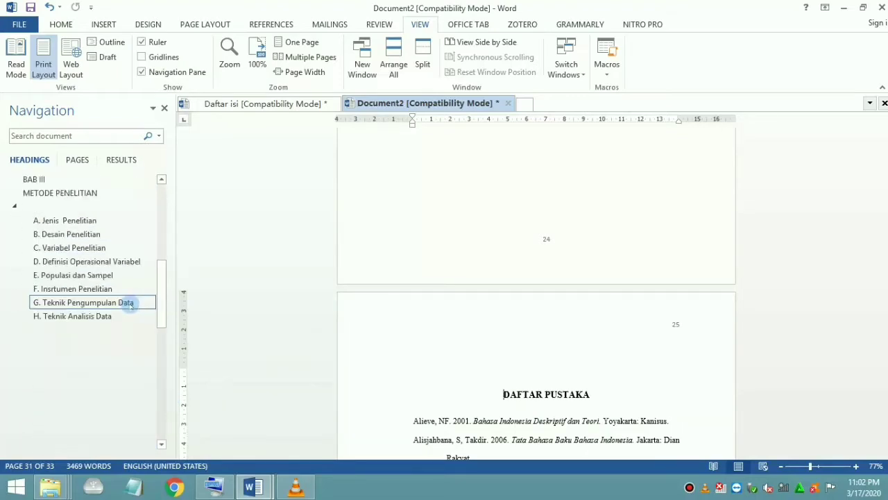
scroll(335, 370, up, 2)
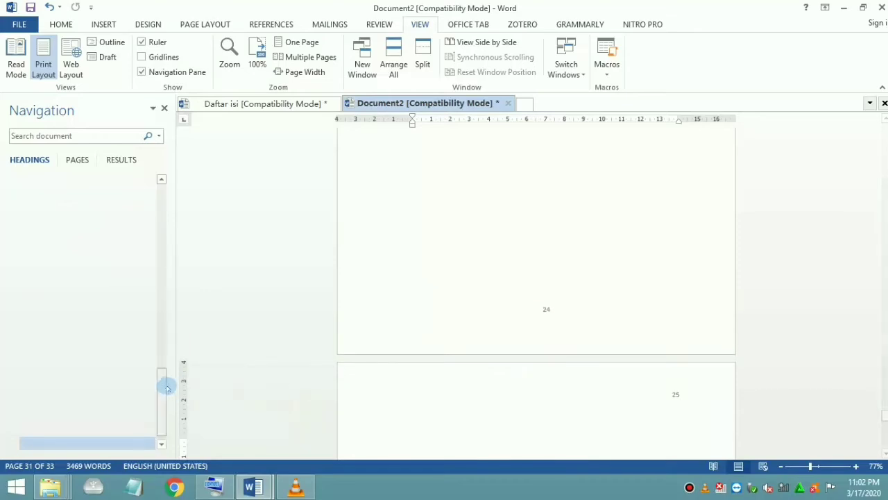
drag(167, 387, 157, 252)
scroll(142, 255, up, 3)
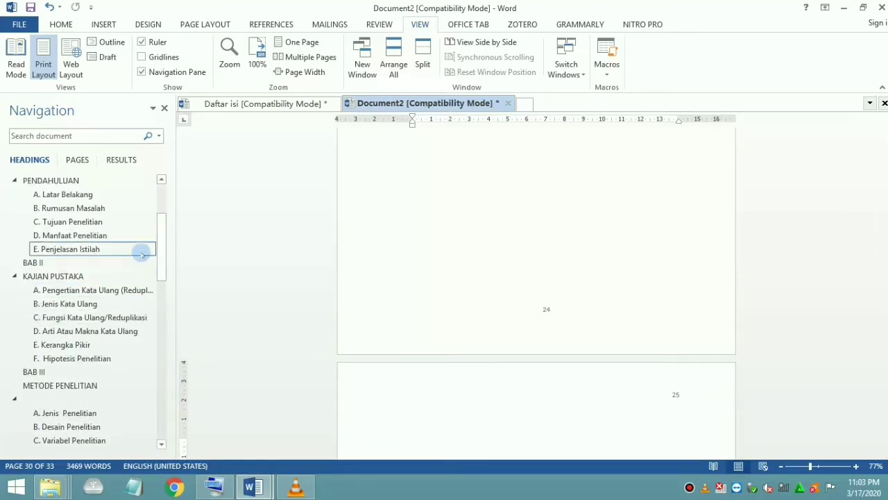
scroll(142, 254, up, 2)
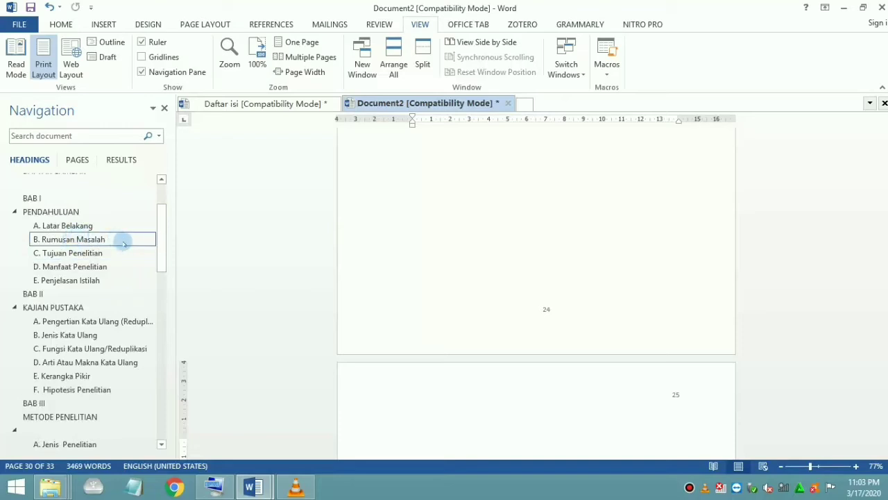
scroll(132, 246, up, 5)
click(61, 208)
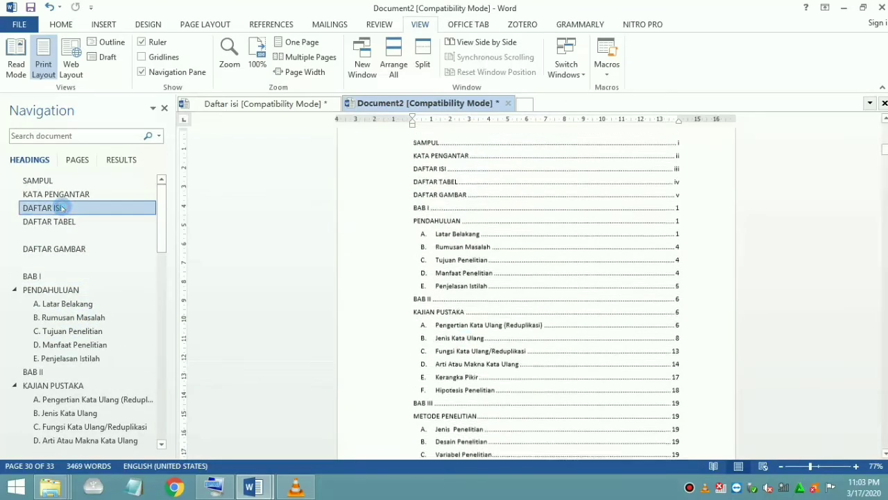
Update the entire table of contents under DAFTAR ISI and check the page number of its DAFTAR PUSTAKA entry
scroll(626, 347, down, 6)
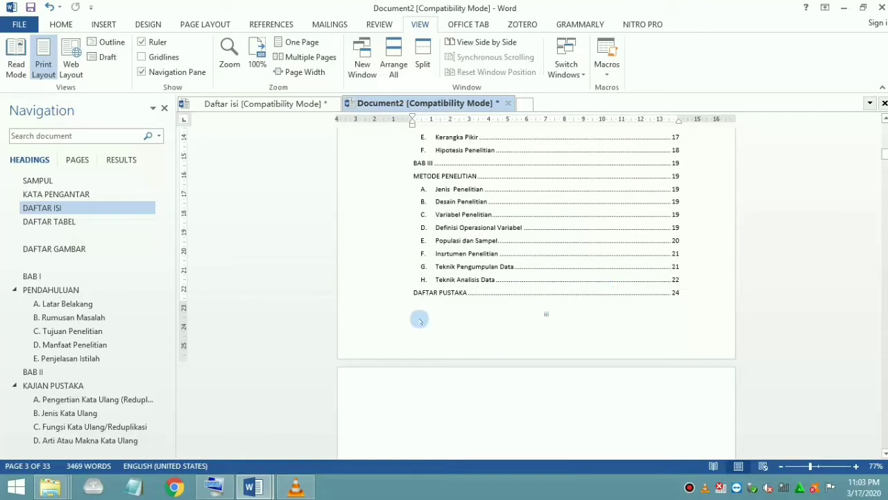
scroll(426, 306, up, 2)
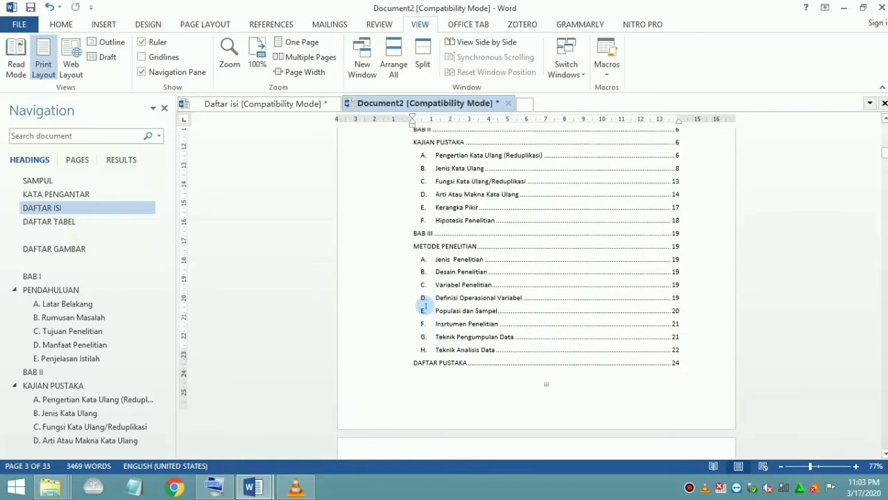
scroll(426, 336, up, 8)
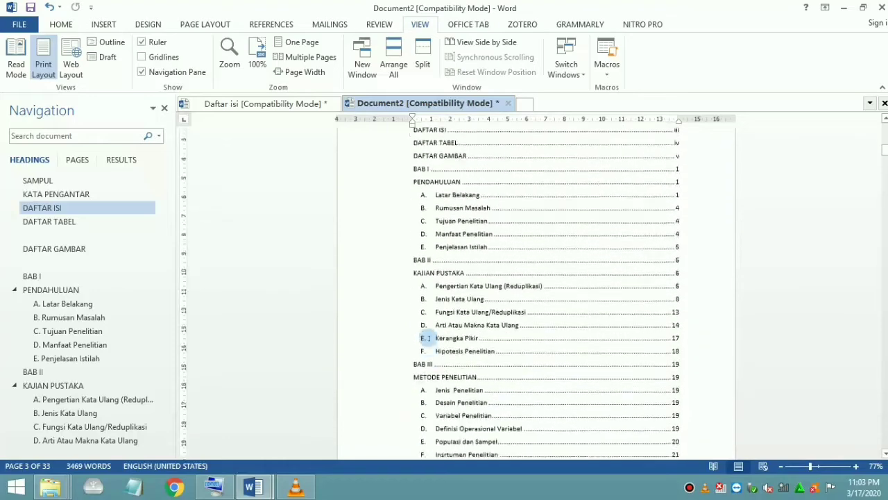
click(431, 251)
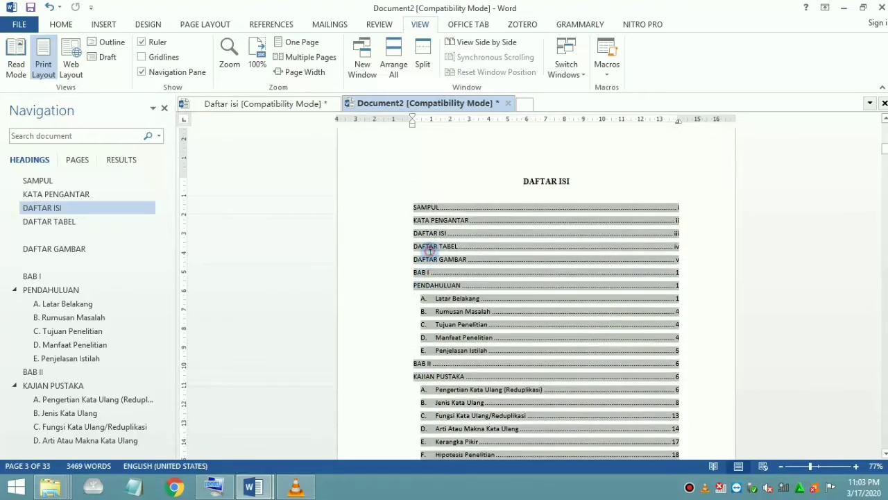
right_click(411, 212)
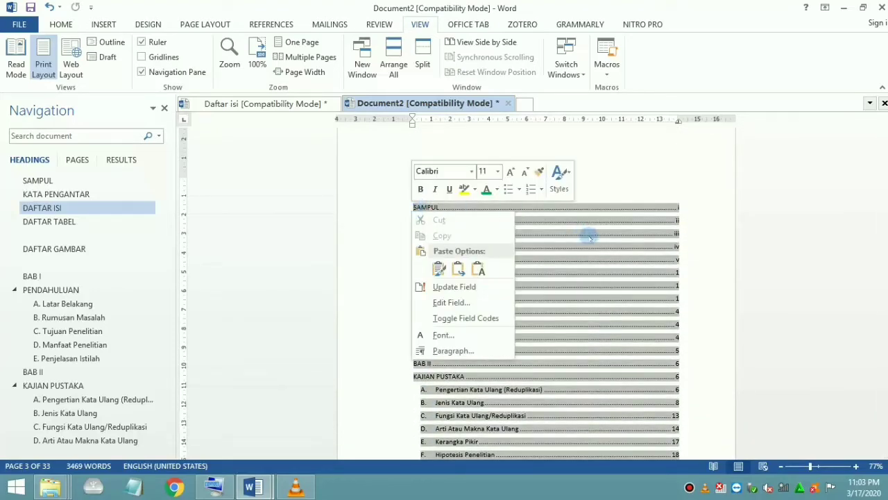
click(478, 287)
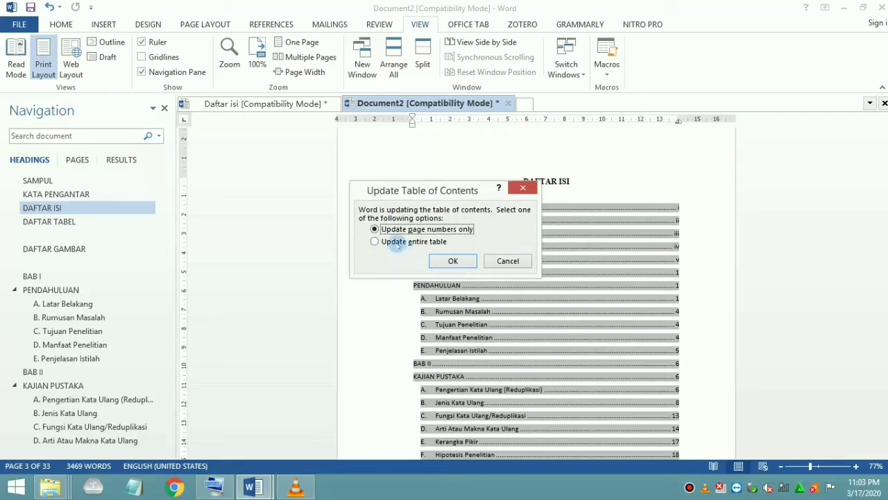
click(374, 241)
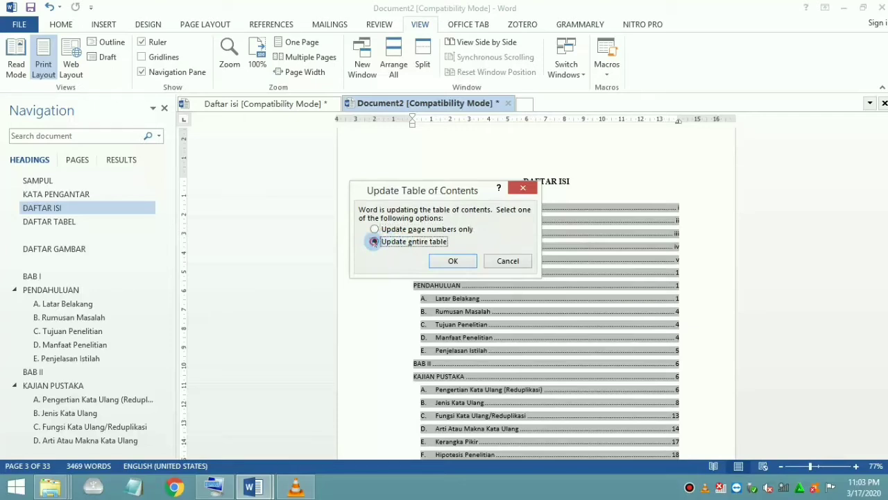
click(452, 261)
scroll(471, 280, down, 10)
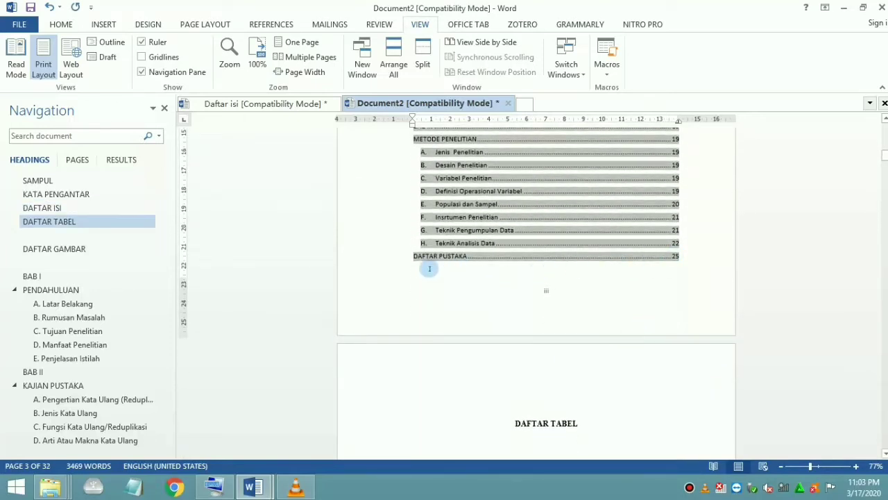
click(693, 261)
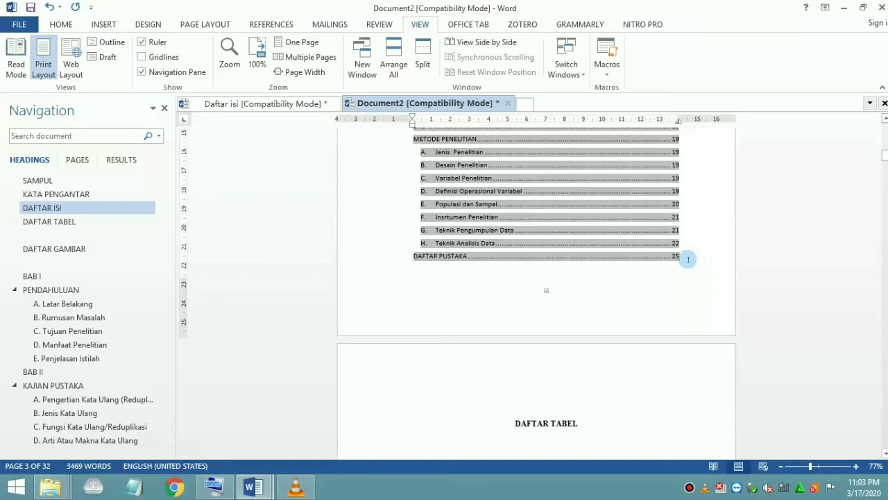
Format all table of contents entries under DAFTAR ISI in Times New Roman, size 12
scroll(423, 243, up, 10)
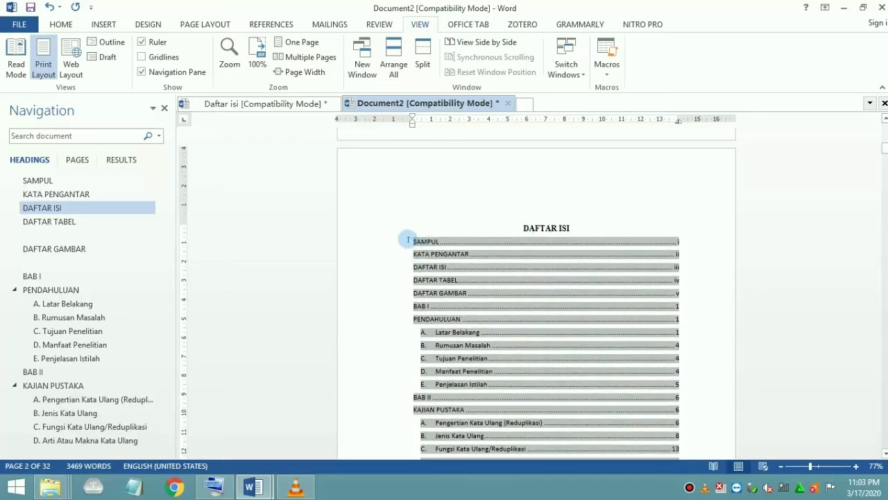
drag(408, 240, 668, 341)
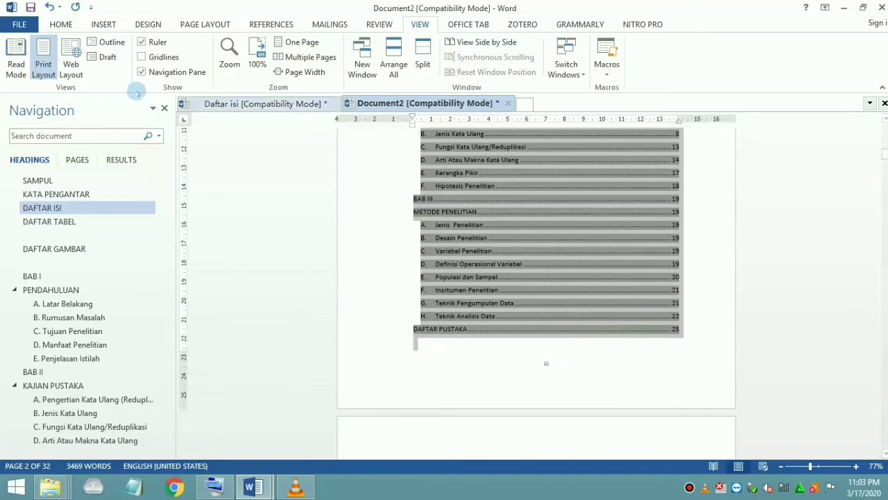
click(61, 25)
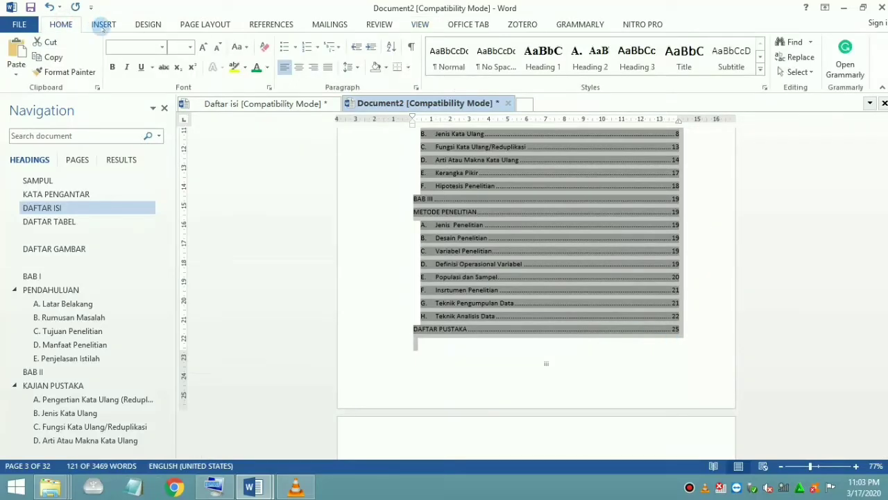
click(162, 46)
click(157, 126)
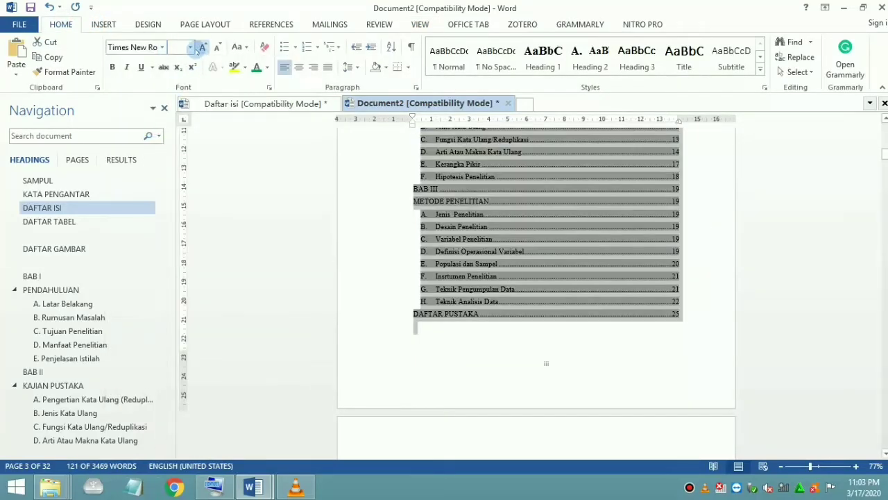
click(192, 47)
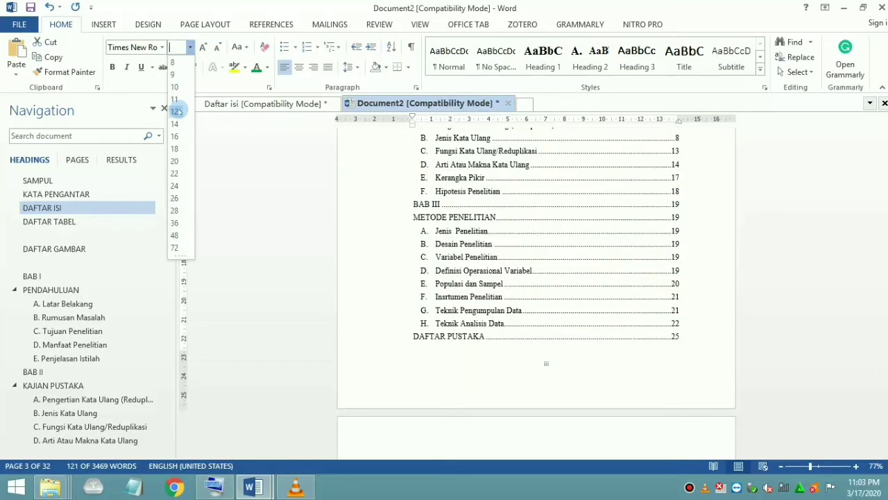
click(180, 106)
click(504, 284)
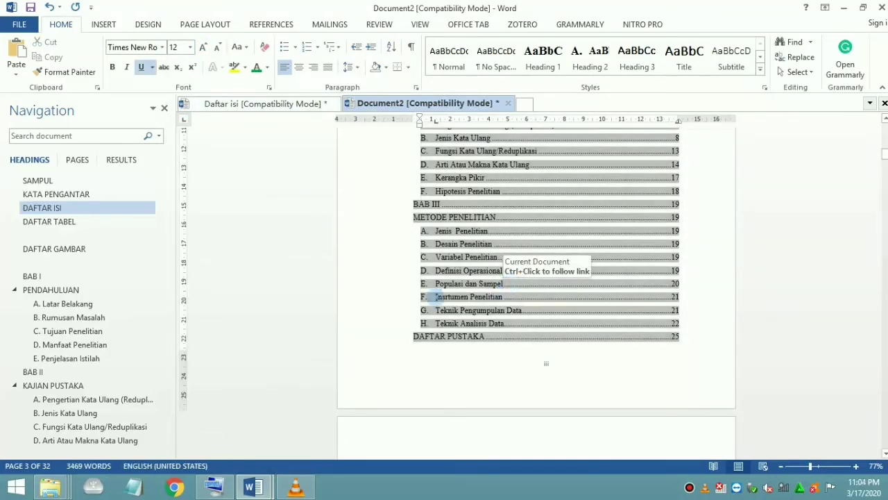
click(459, 271)
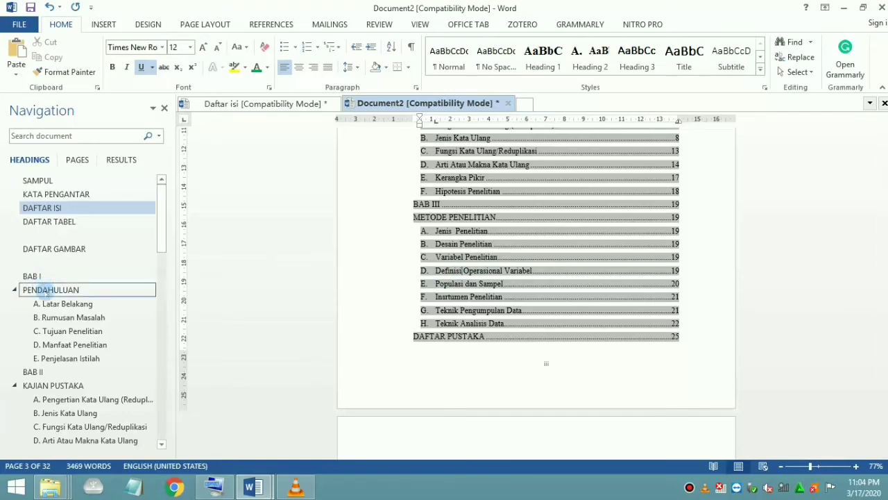
Visit PENDAHULUAN, Latar Belakang, KAJIAN PUSTAKA and its subheadings A to D through the headings list
click(49, 290)
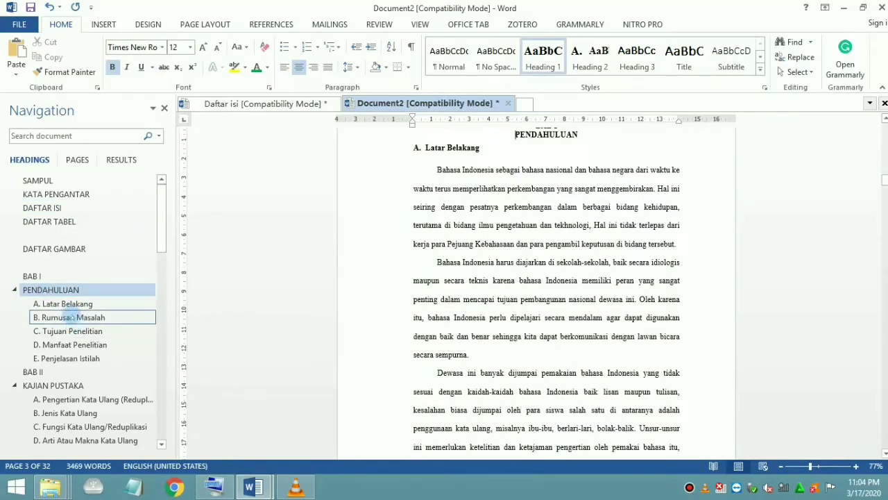
click(69, 304)
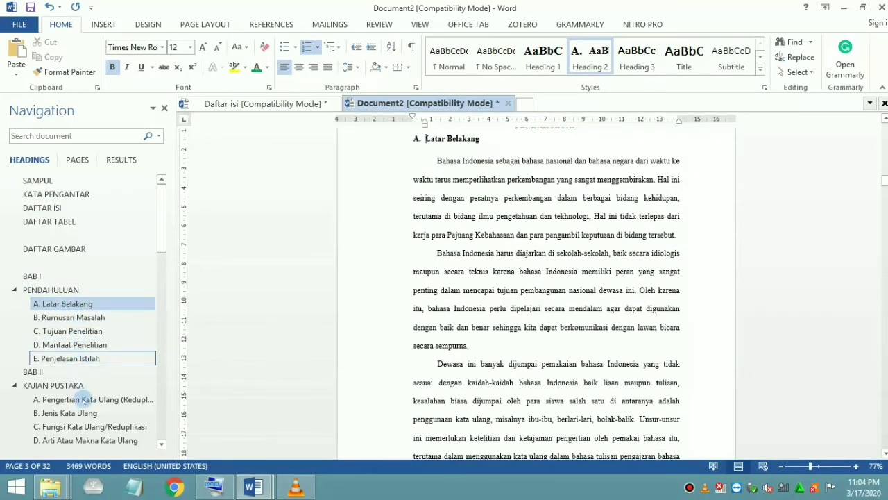
click(77, 386)
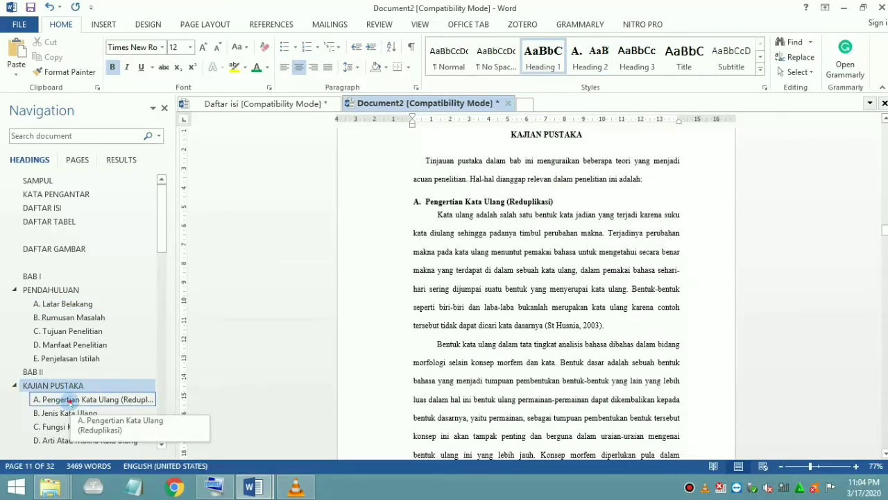
click(71, 401)
click(82, 414)
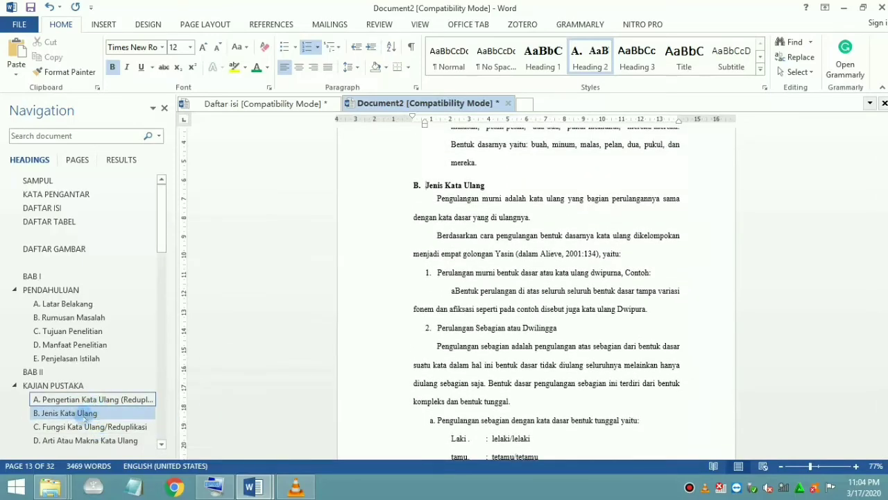
click(90, 427)
click(86, 440)
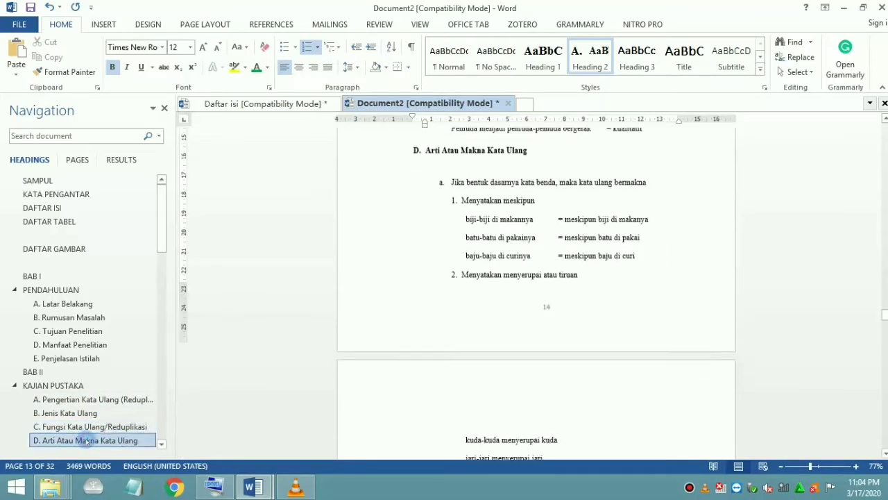
scroll(90, 444, down, 3)
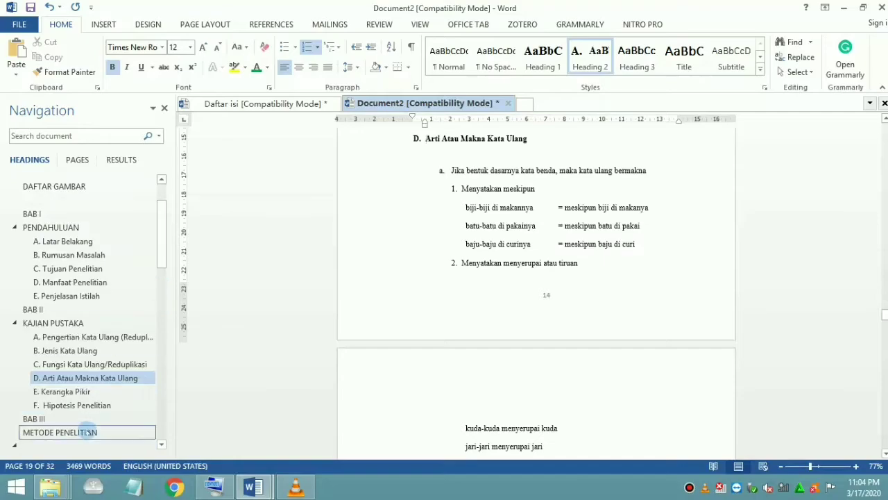
Visit the KAJIAN PUSTAKA subheadings Fungsi Kata Ulang/Reduplikasi, Arti Atau Makna Kata Ulang, Kerangka Pikir and Hipotesis Penelitian through the headings list
click(78, 392)
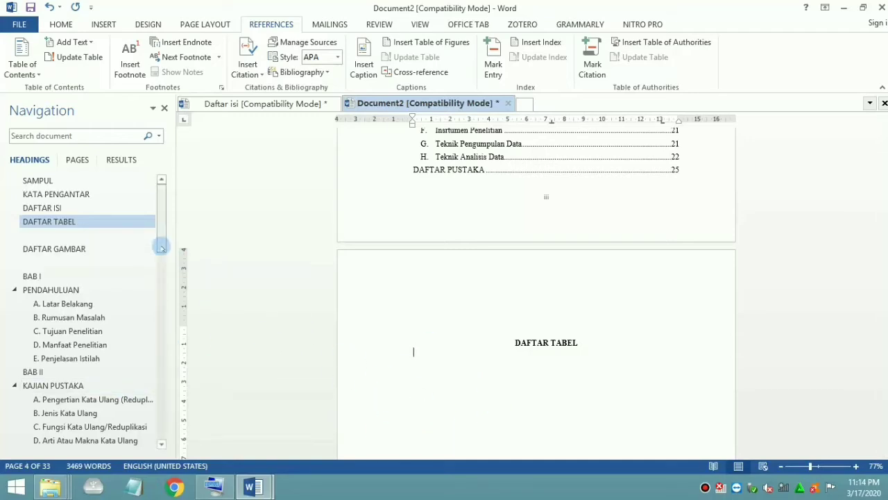
scroll(97, 409, down, 1)
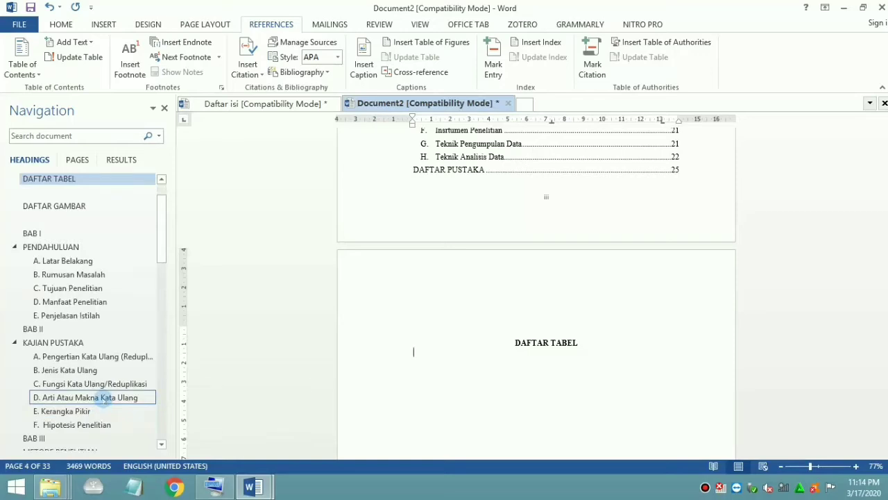
scroll(104, 397, down, 2)
scroll(107, 403, down, 1)
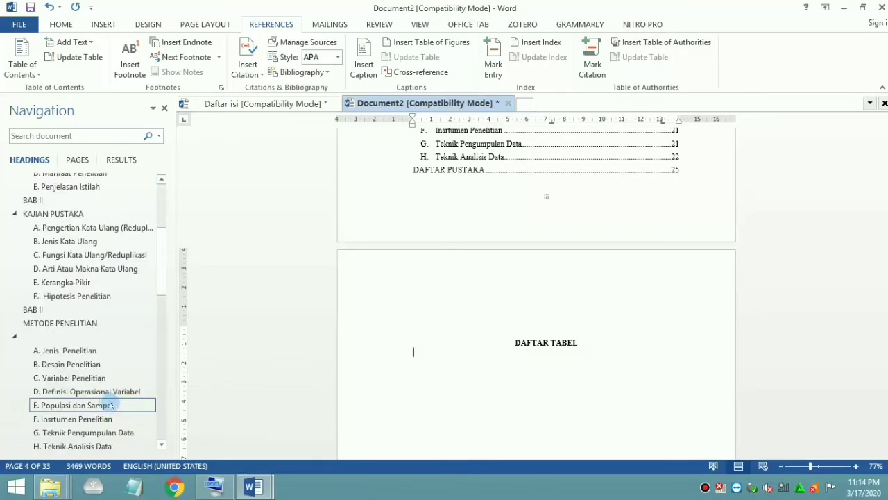
scroll(111, 405, down, 1)
scroll(111, 389, up, 2)
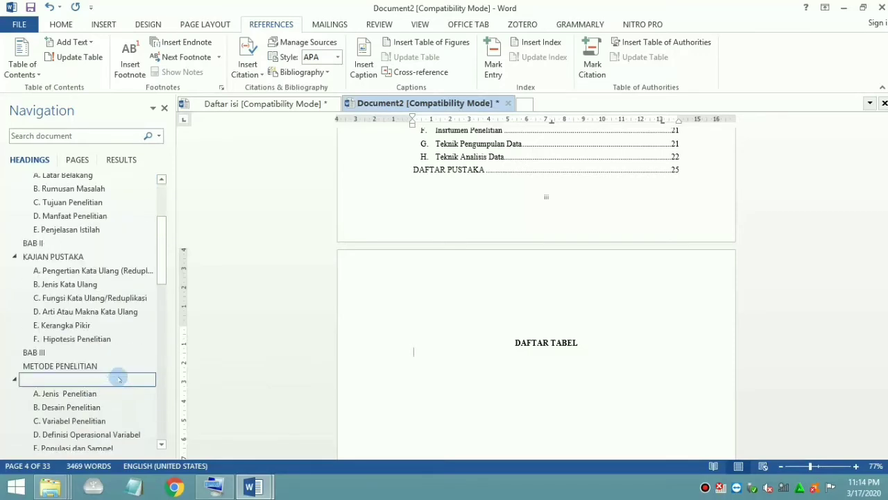
click(91, 297)
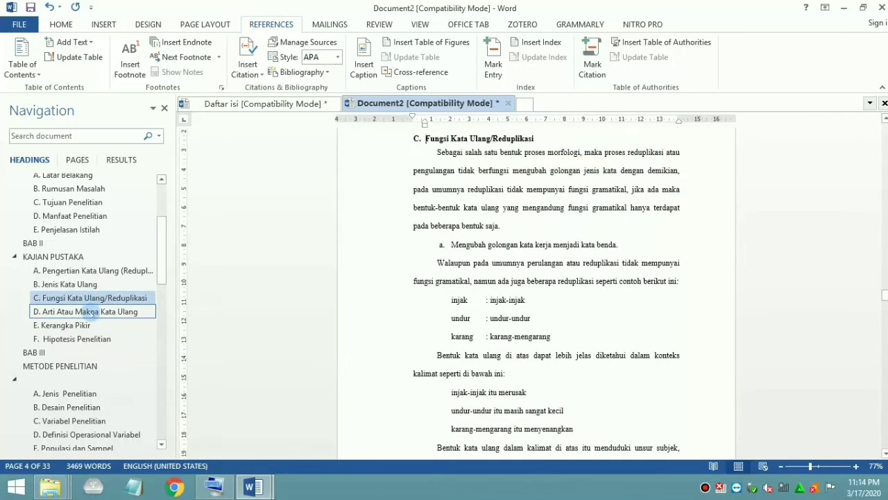
click(90, 325)
click(92, 312)
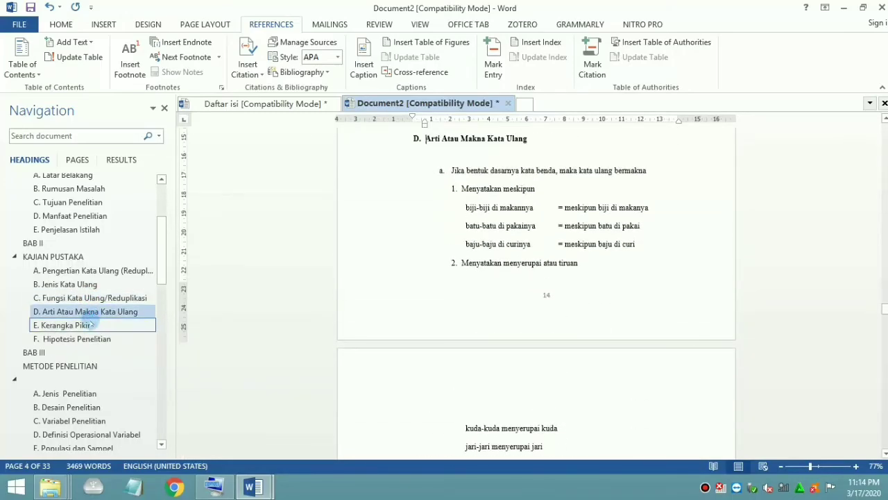
click(84, 340)
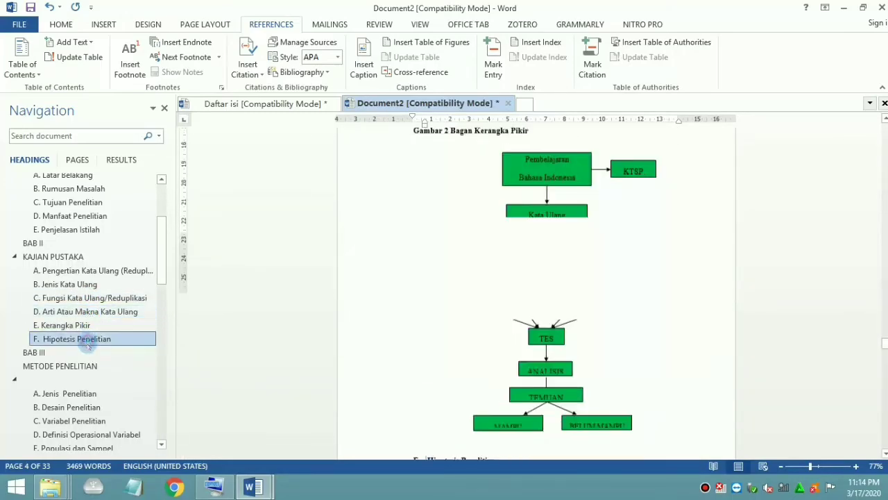
Go through the METODE PENELITIAN subheadings Jenis Penelitian, Desain Penelitian and Variabel Penelitian, and open Populasi dan Sampel from the headings list
click(89, 395)
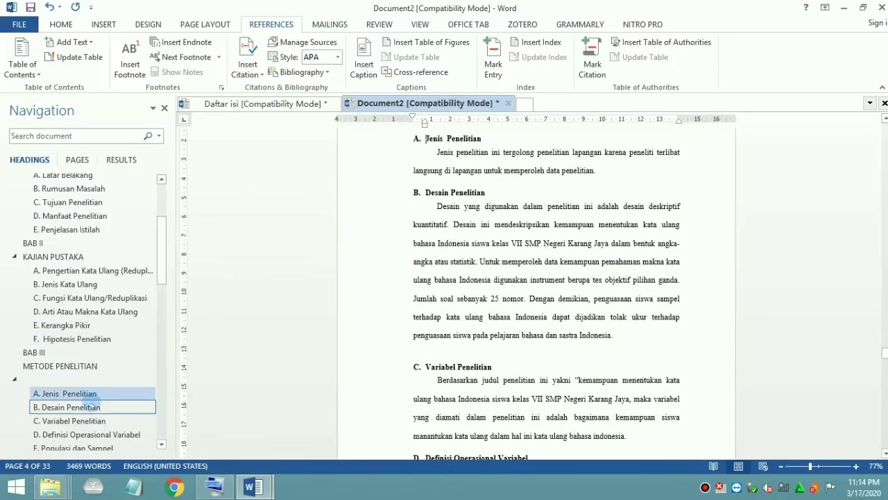
click(92, 406)
click(95, 419)
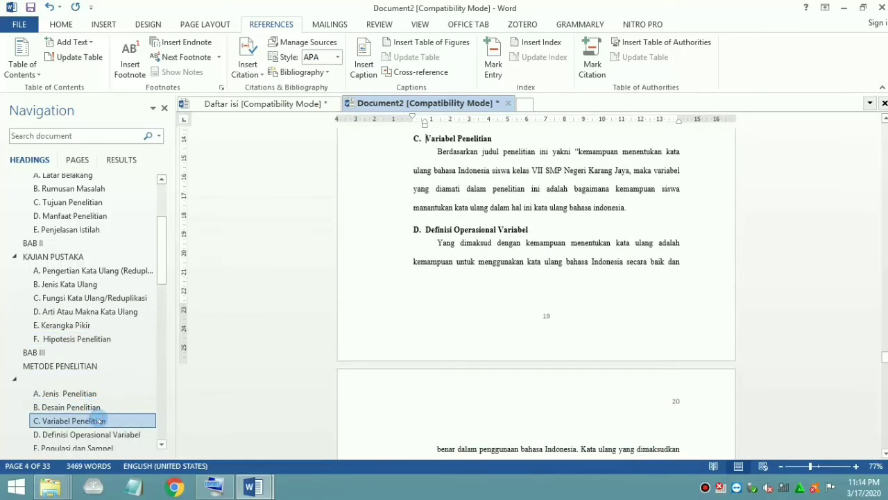
scroll(97, 413, down, 1)
click(95, 408)
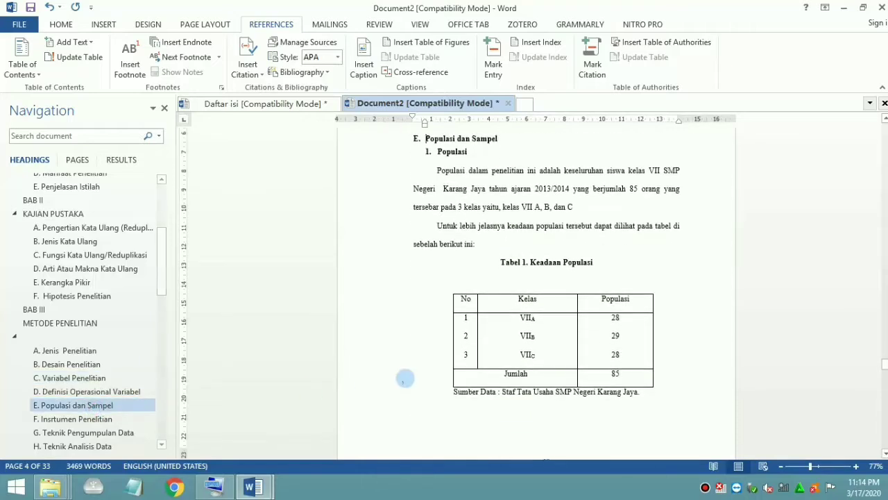
Remove the blank line between the Tabel 1 title and its table, and copy the title text "Keadaan Populasi"
click(539, 280)
key(Delete)
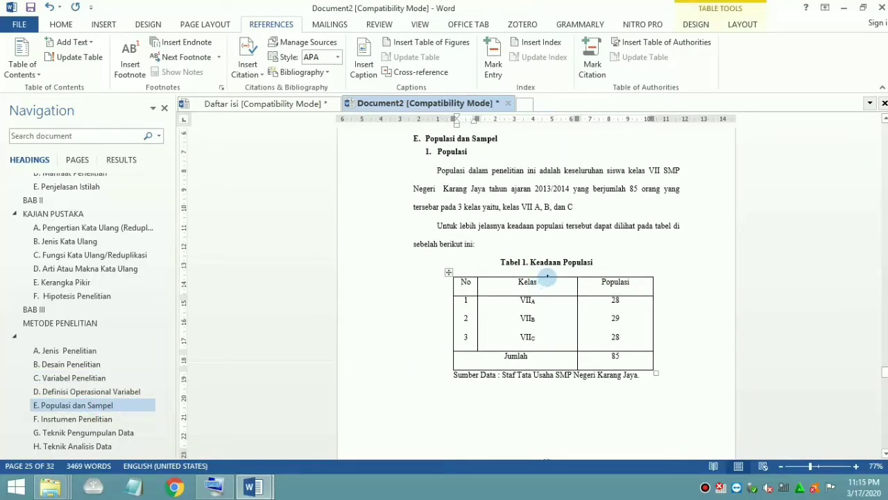
drag(602, 263, 503, 268)
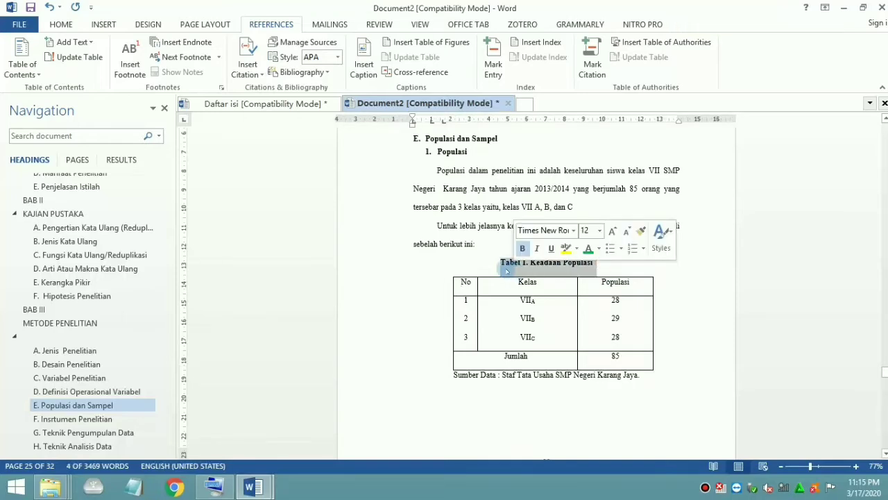
click(494, 268)
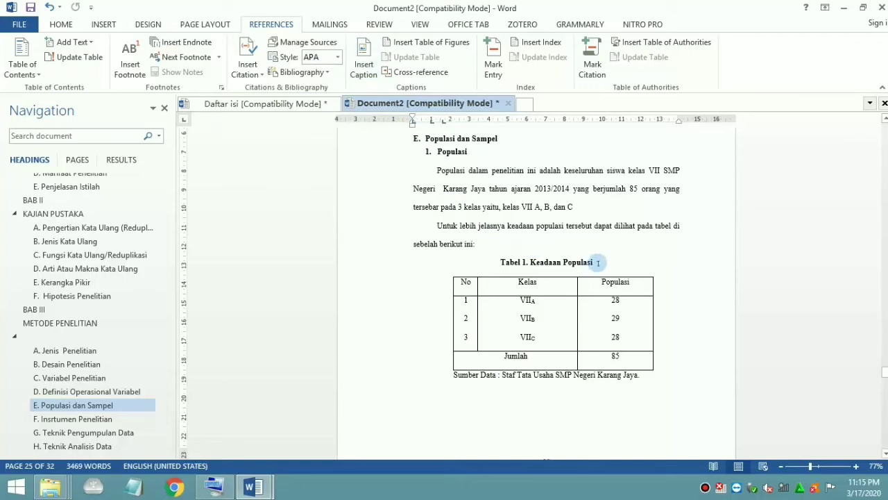
drag(598, 262, 531, 261)
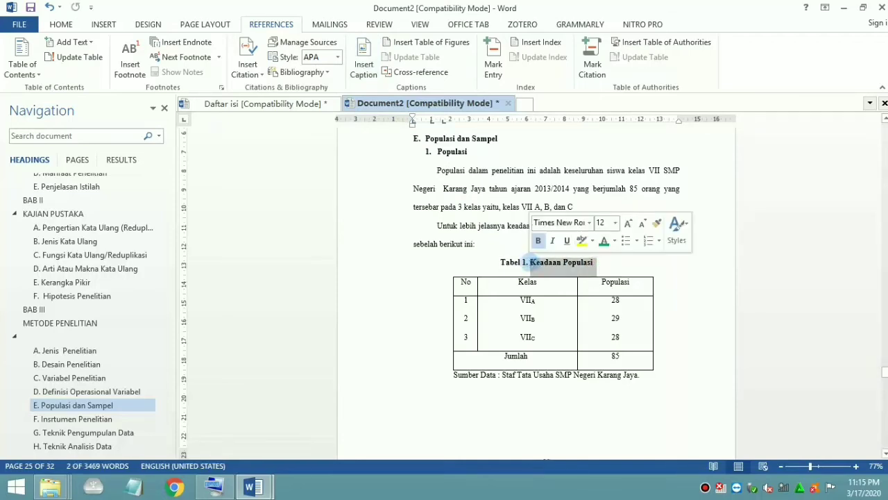
right_click(531, 263)
click(560, 290)
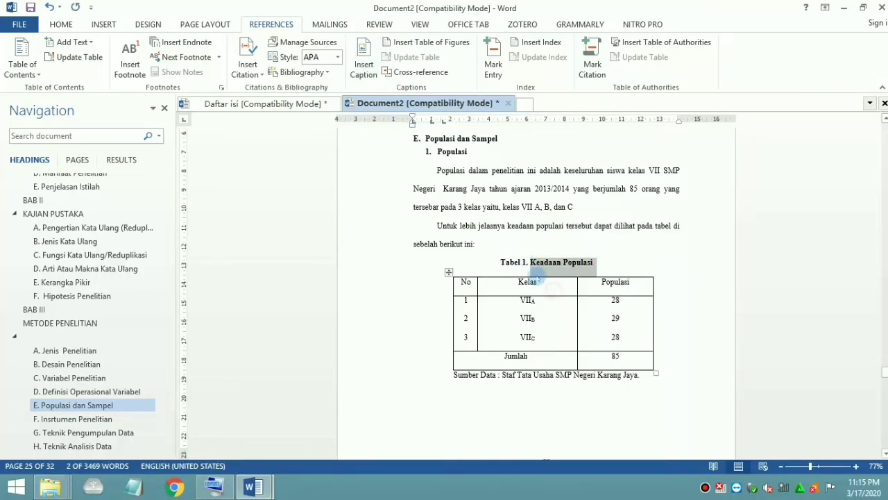
Insert the caption "Tabel 1 Keadaan Populasi" for the population table, using the Tabel label
drag(528, 262, 500, 263)
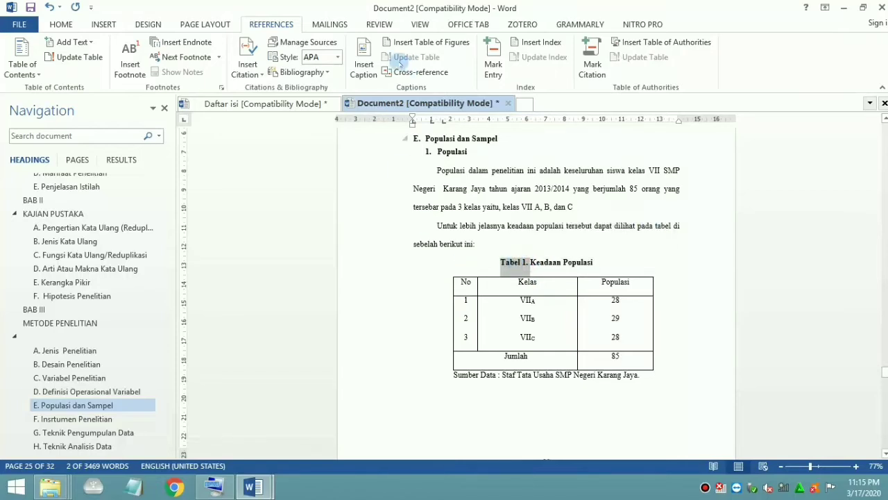
click(371, 65)
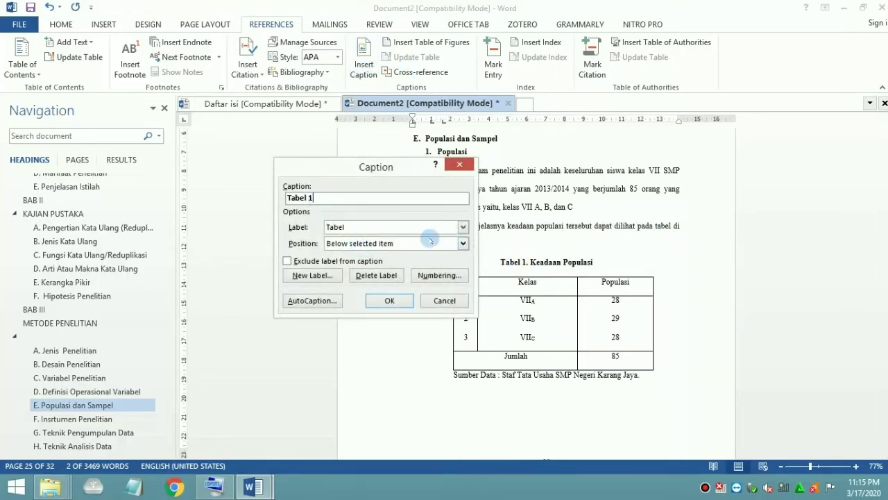
click(463, 227)
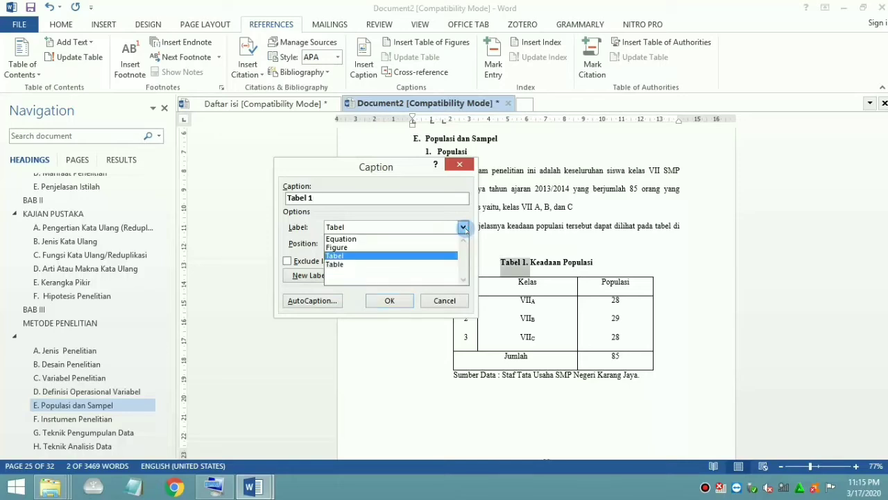
click(361, 255)
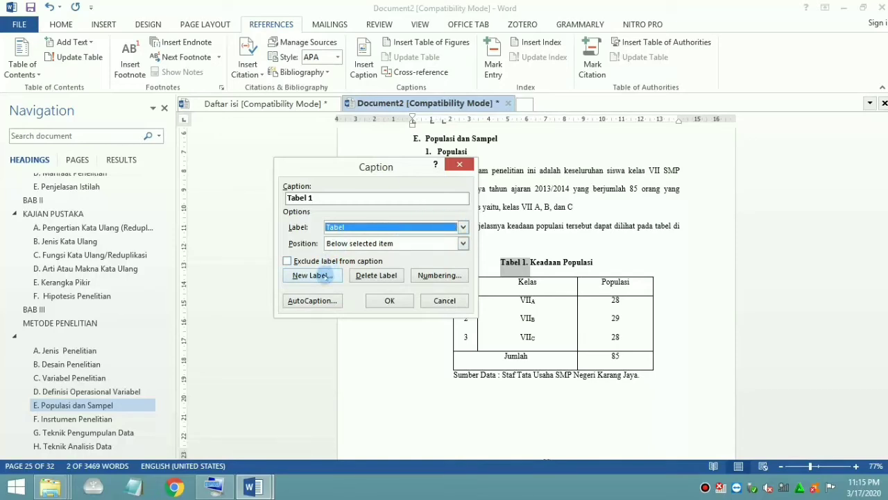
click(326, 276)
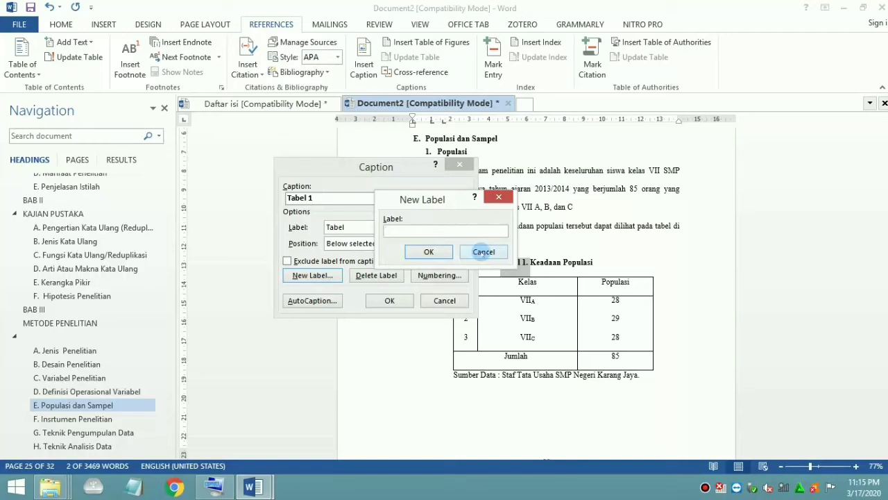
click(484, 252)
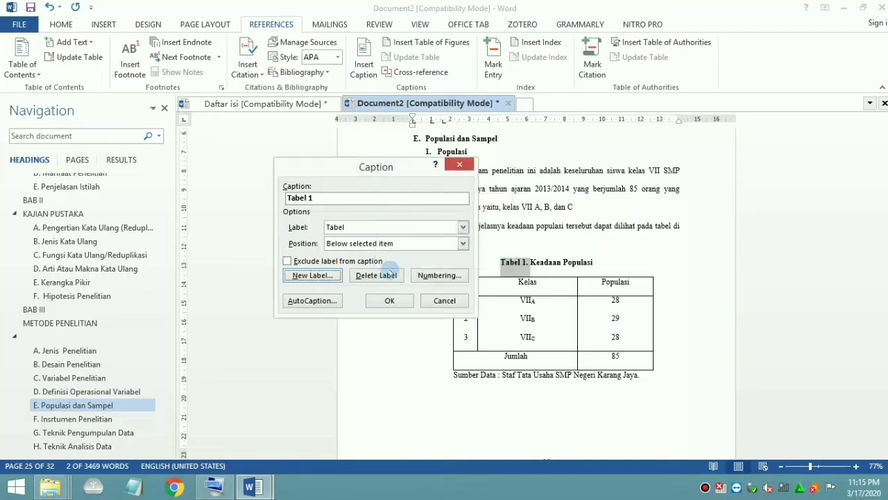
click(363, 201)
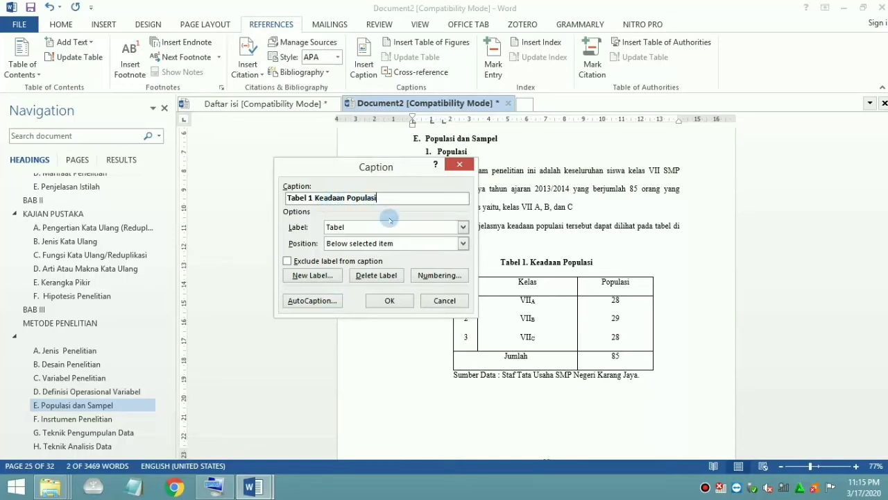
click(391, 301)
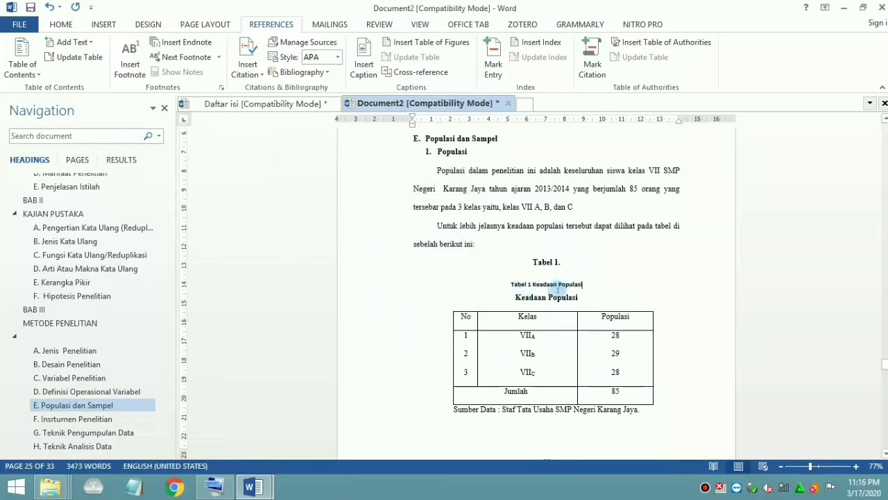
Delete the old "Keadaan Populasi" title and the empty line between the new caption and the table
drag(580, 299, 523, 306)
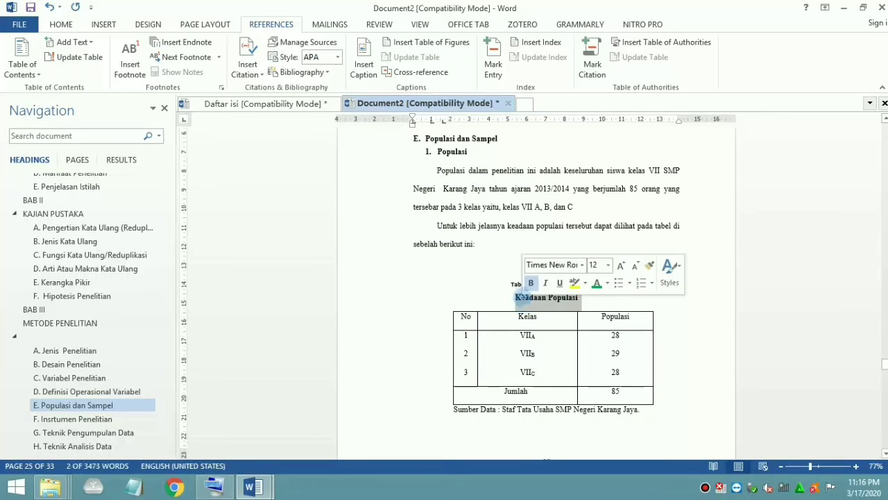
key(Delete)
key(ctrl+l)
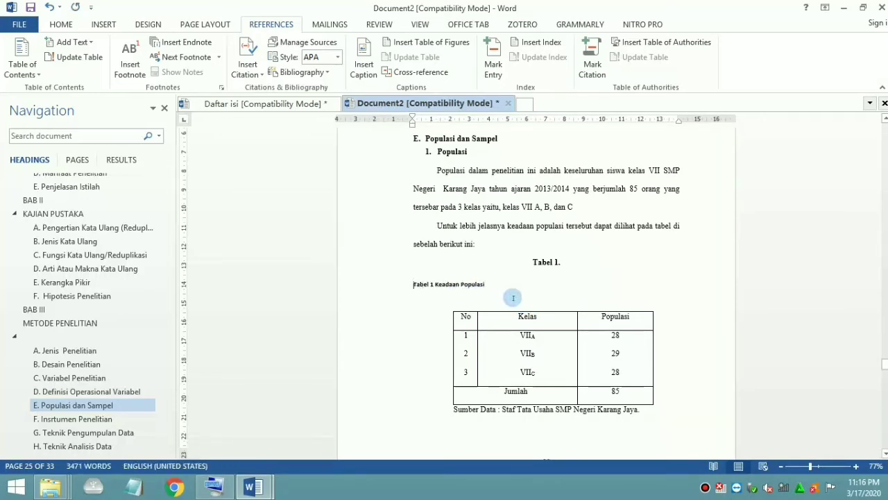
key(BackSpace)
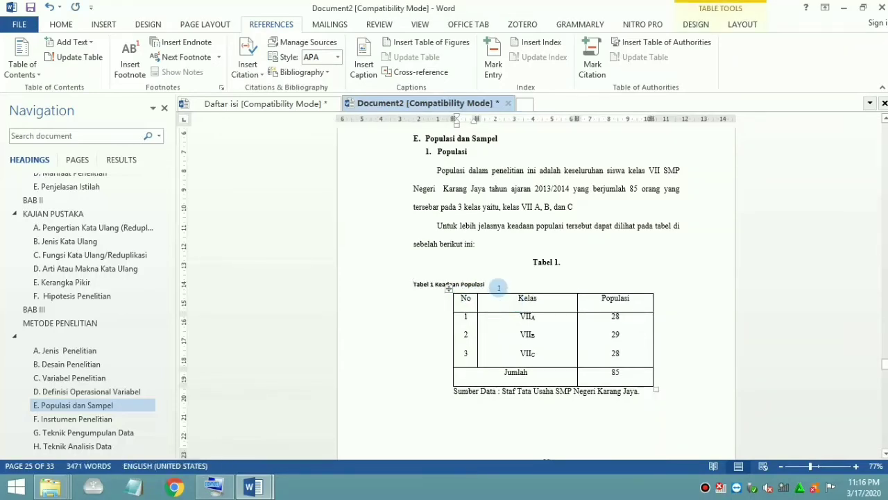
Format the "Tabel 1 Keadaan Populasi" caption in Times New Roman, size 12
click(403, 285)
click(61, 23)
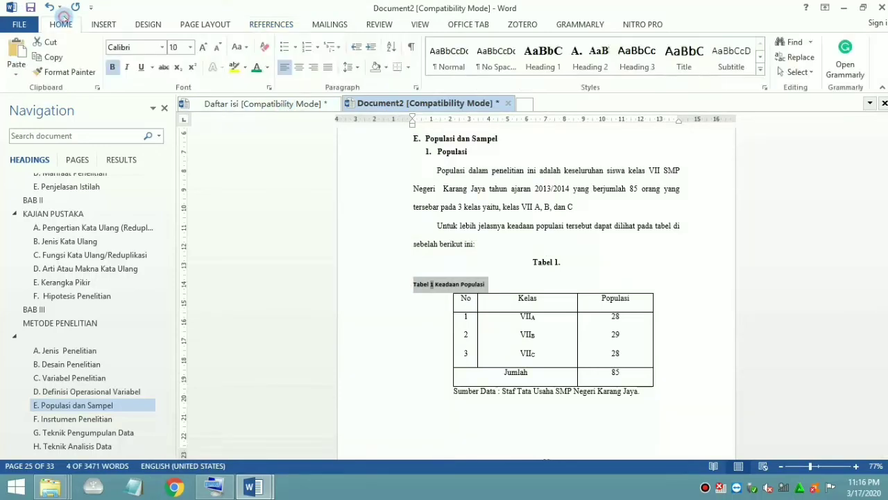
click(191, 46)
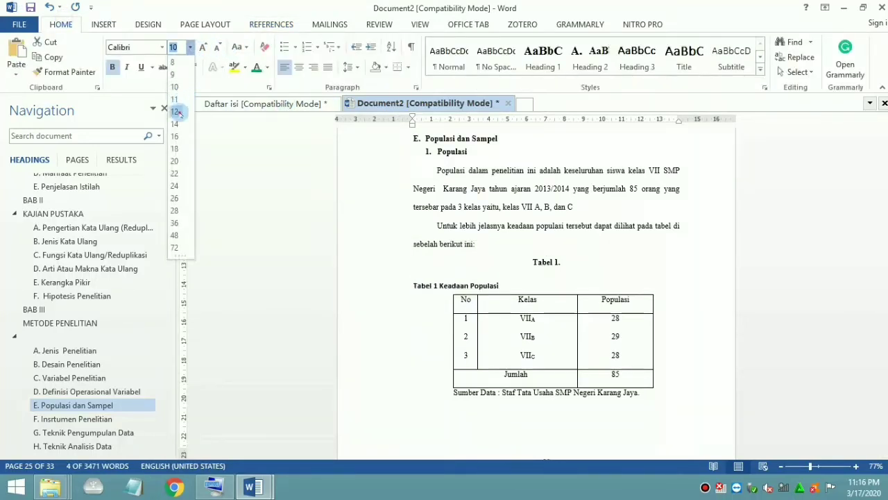
click(174, 112)
click(162, 47)
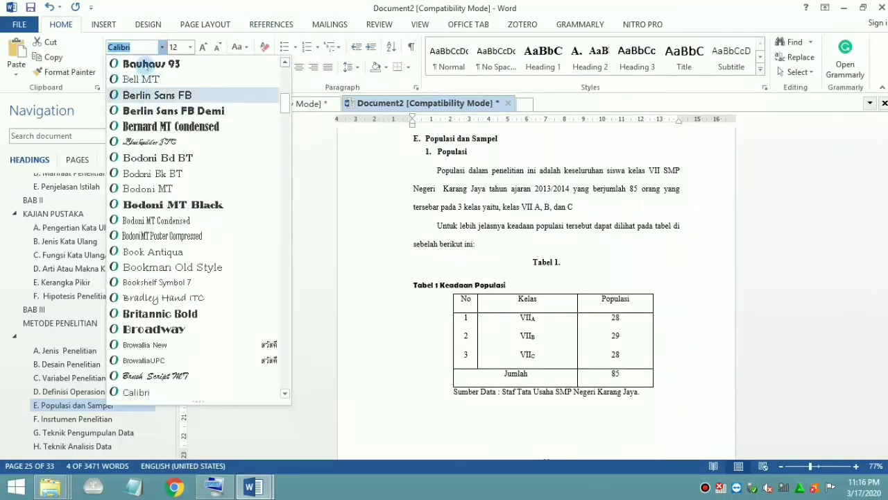
text(Times New Ro)
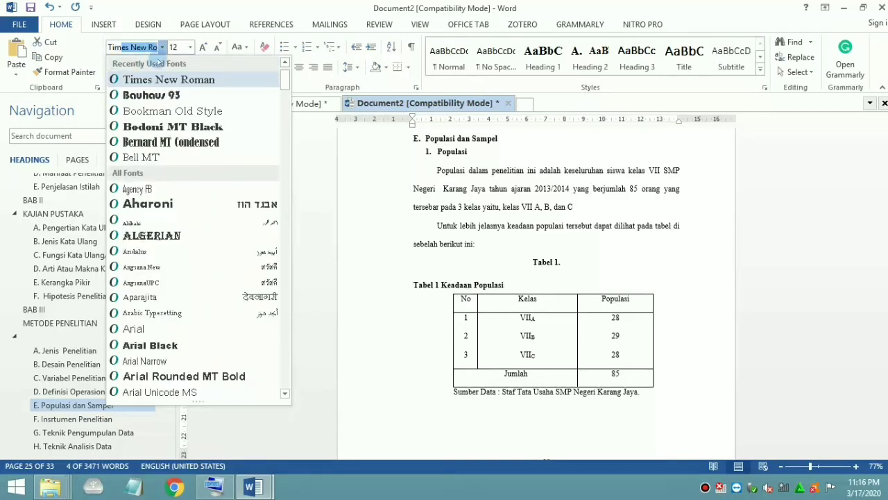
click(165, 79)
click(404, 314)
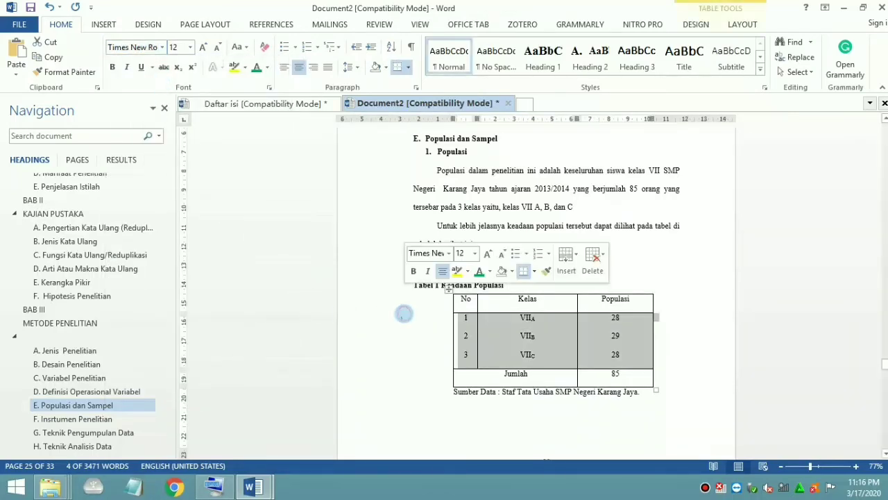
Delete the leftover manual "Tabel 1." line above the new caption
scroll(440, 396, down, 4)
scroll(486, 305, up, 4)
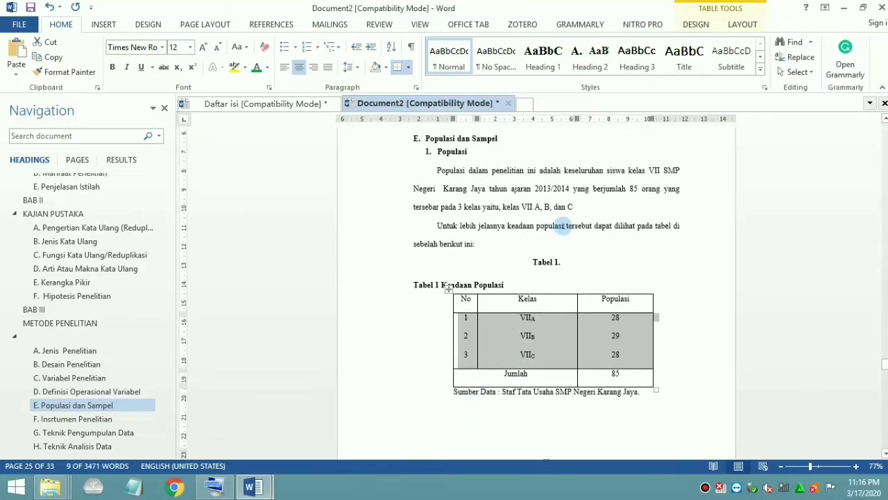
drag(571, 256, 539, 265)
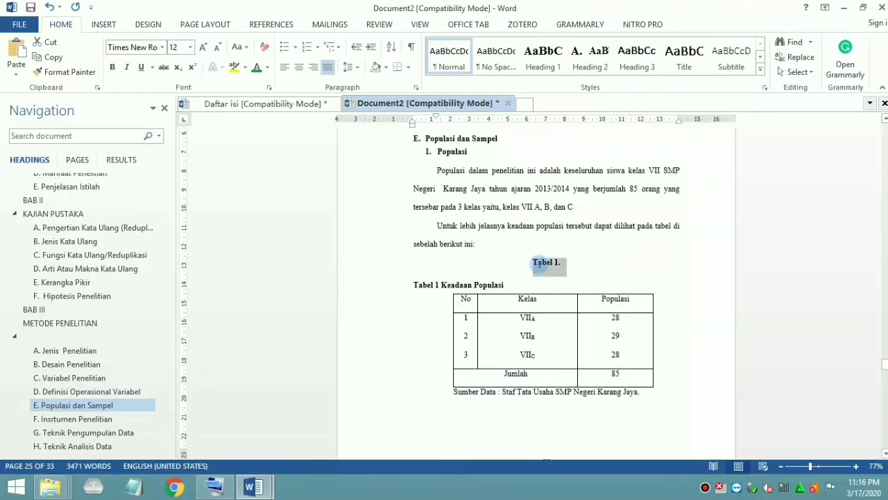
key(Delete)
Copy the title text "Klasifikasi tingkat kemampuan siswa" above the table in section H. Teknik Analisis Data and remove it from the manual title
scroll(426, 420, down, 3)
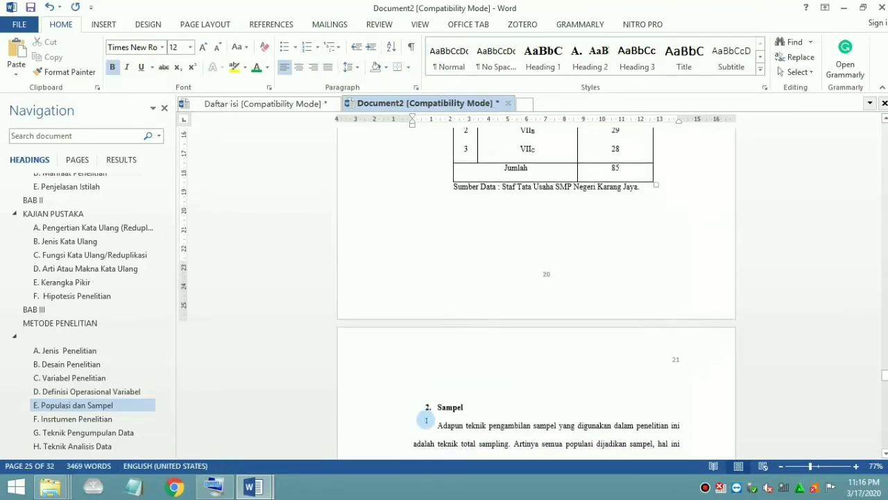
scroll(426, 420, down, 20)
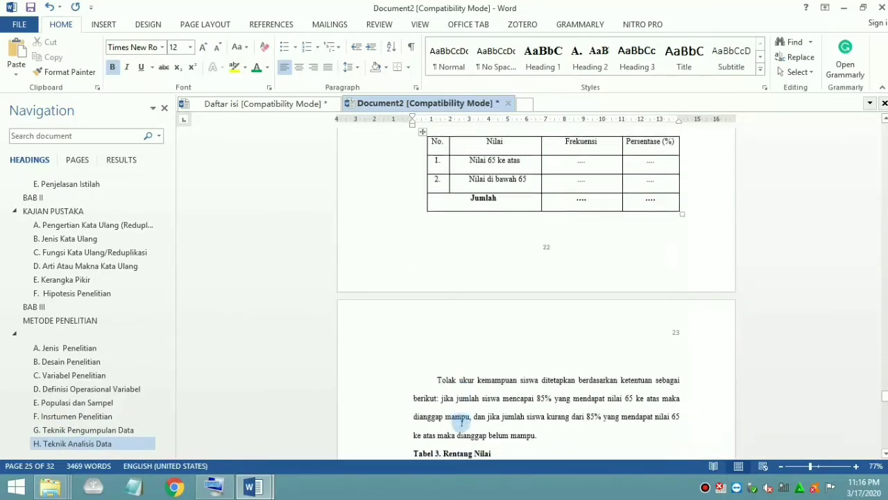
scroll(461, 421, up, 3)
drag(637, 304, 477, 305)
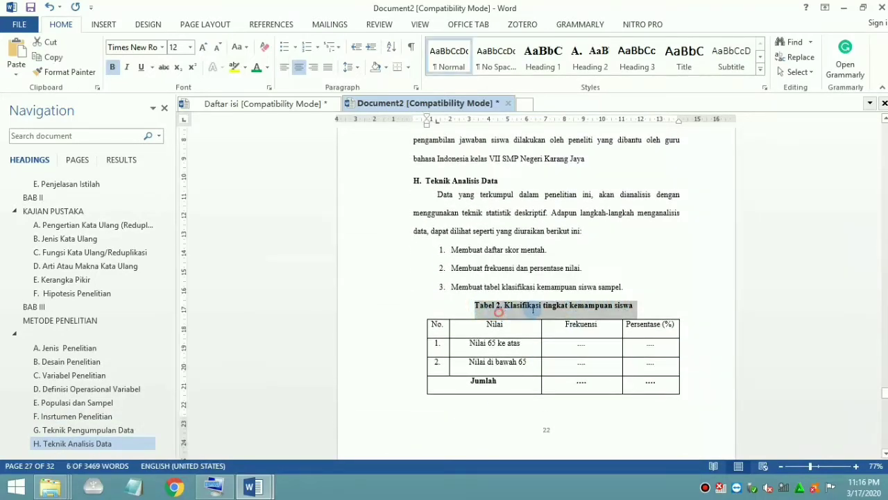
drag(633, 306, 519, 306)
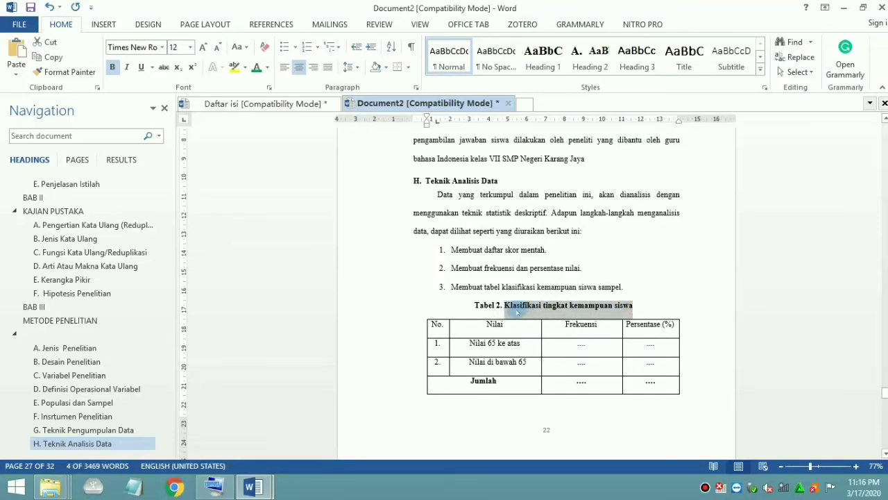
drag(635, 302, 520, 305)
key(ctrl+c)
key(Delete)
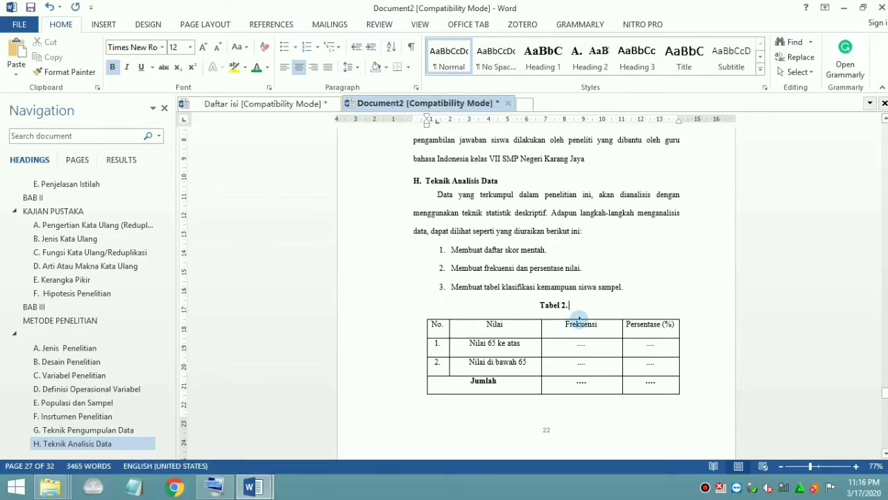
Delete the remaining manual "Tabel 2." label above the classification table, leaving an empty line
key(BackSpace)
key(BackSpace)
key(BackSpace)
key(BackSpace)
key(BackSpace)
key(BackSpace)
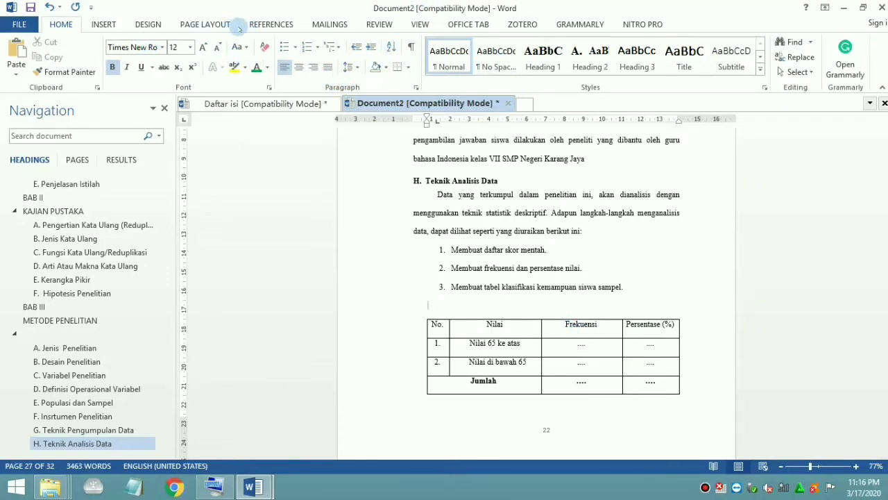
Insert the caption "Tabel 2 Klasifikasi tingkat kemampuan siswa" above the classification table, using the Tabel label
click(278, 25)
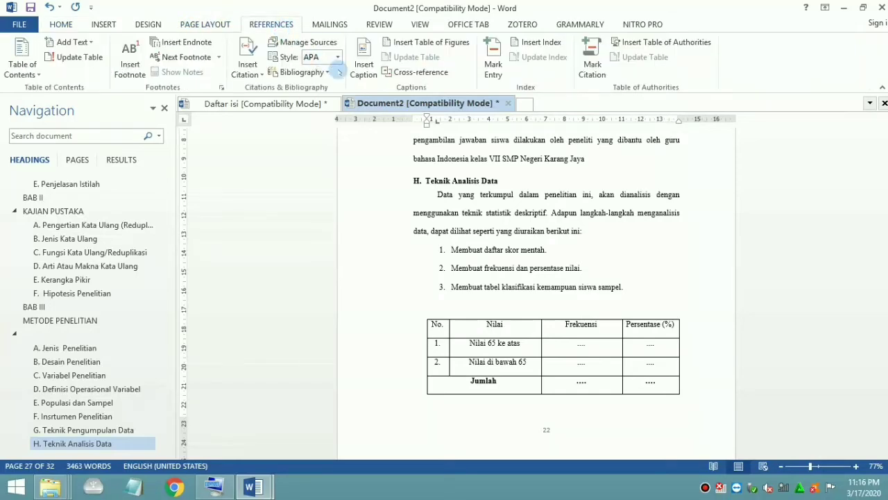
click(364, 63)
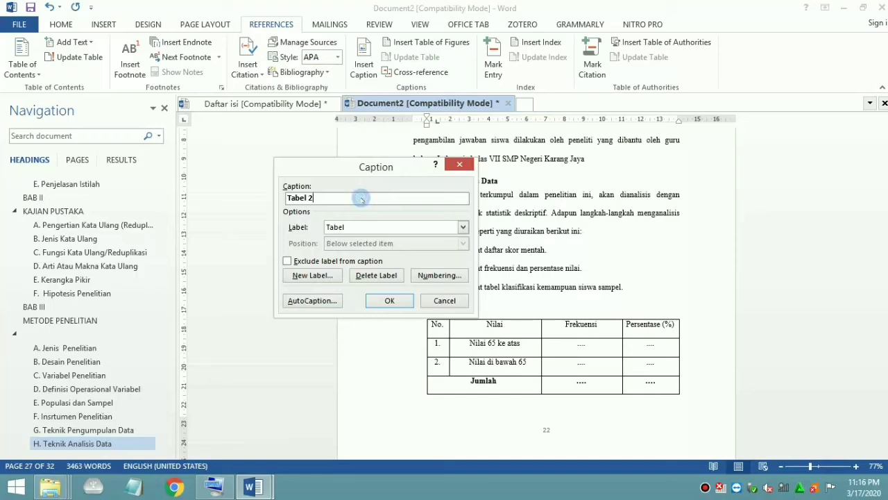
key(ctrl+v)
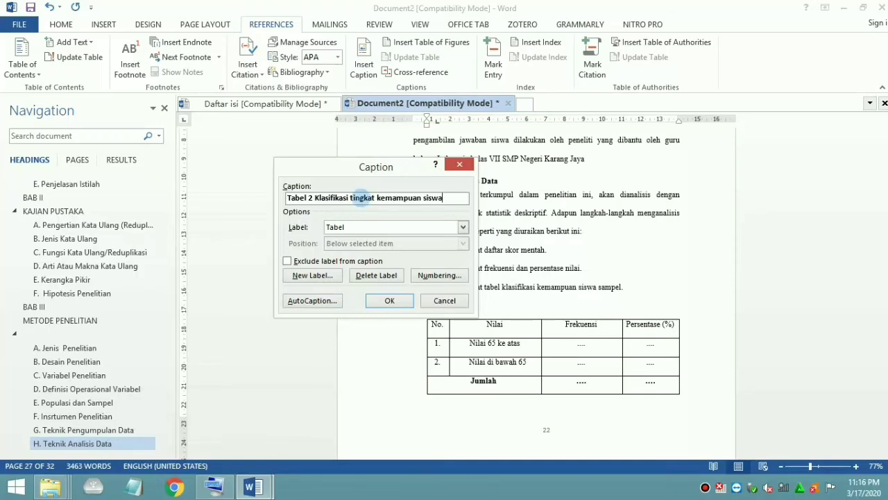
click(384, 300)
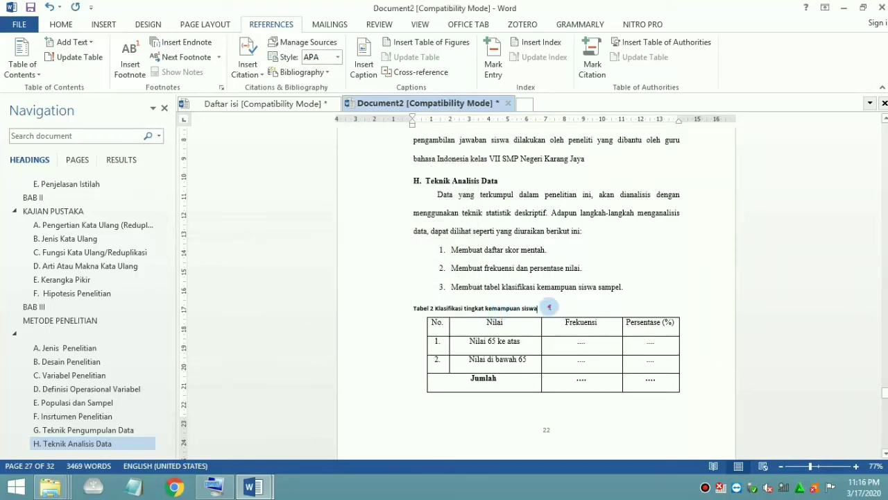
Format the "Tabel 2 Klasifikasi tingkat kemampuan siswa" caption in Times New Roman, size 12
drag(548, 307, 452, 287)
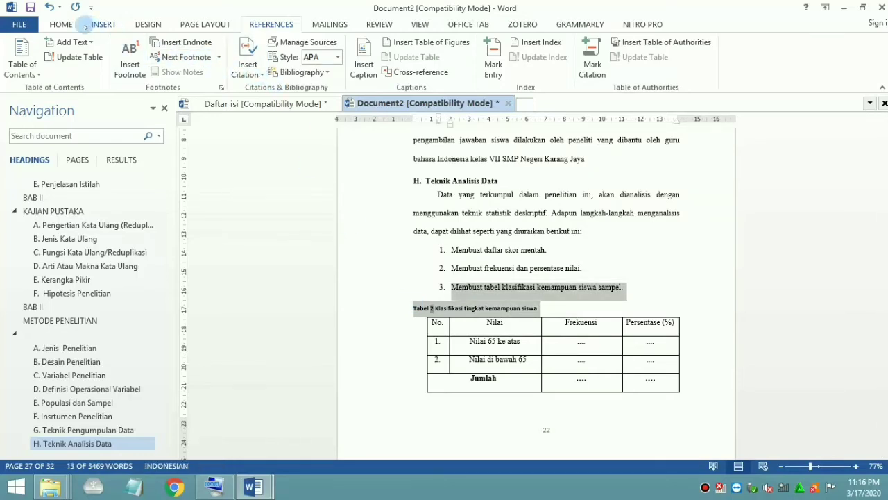
click(64, 24)
click(162, 47)
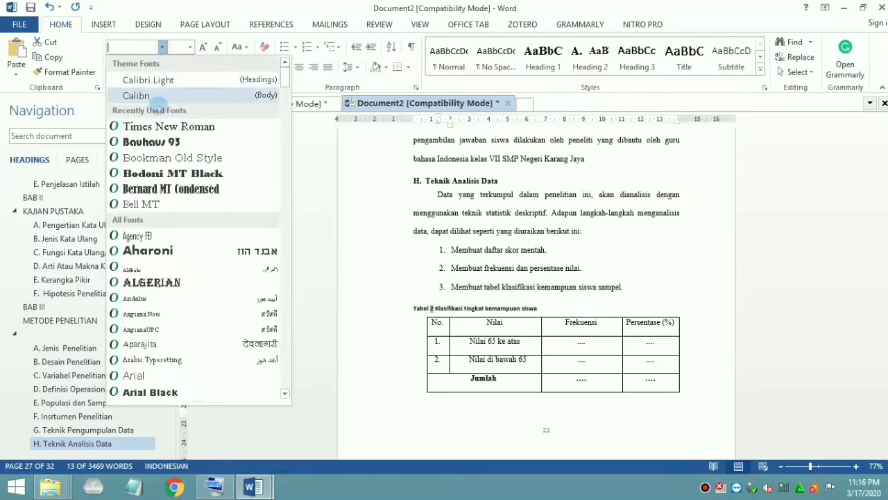
click(182, 125)
click(190, 47)
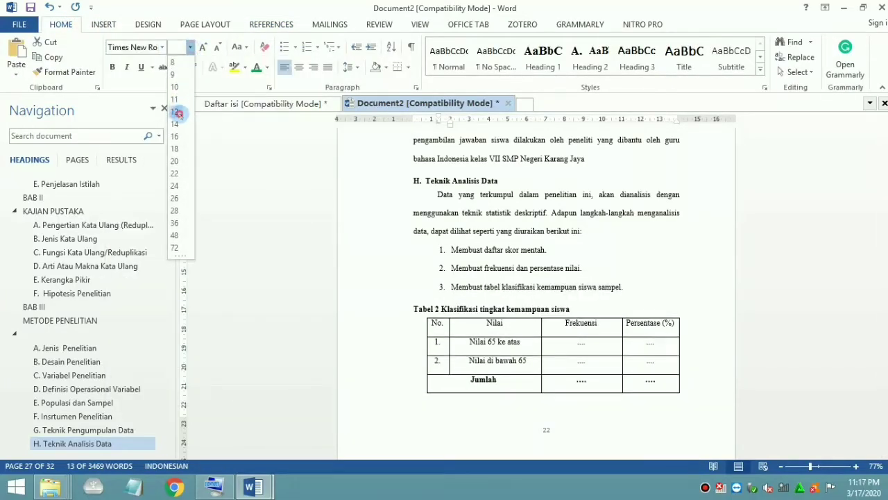
click(177, 111)
click(604, 287)
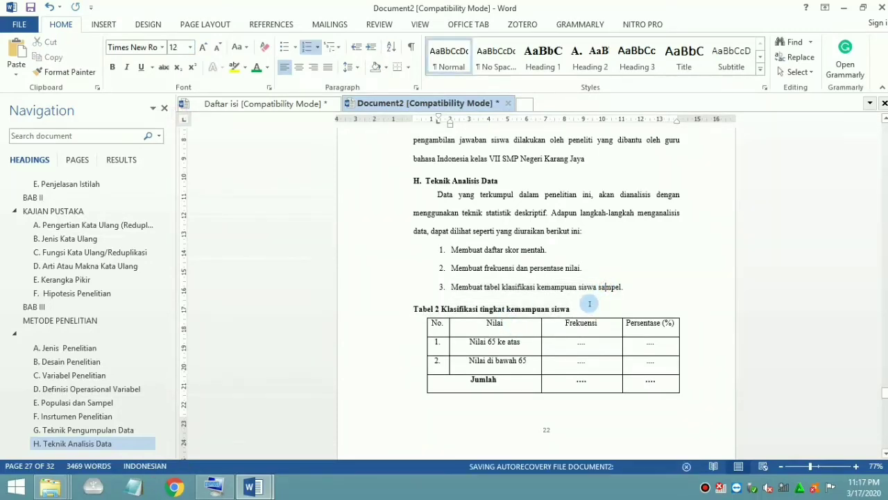
Look through the pages following the Tabel 2 caption for further manual table titles
scroll(576, 302, down, 2)
click(589, 241)
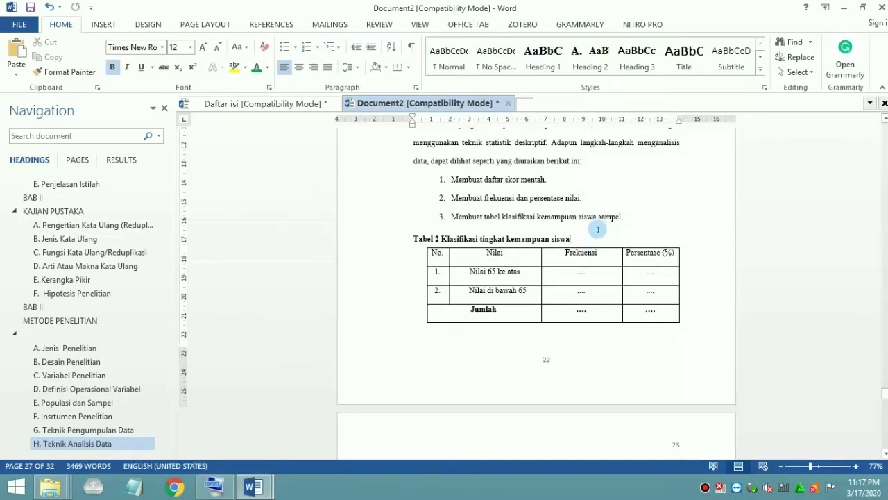
scroll(416, 222, down, 10)
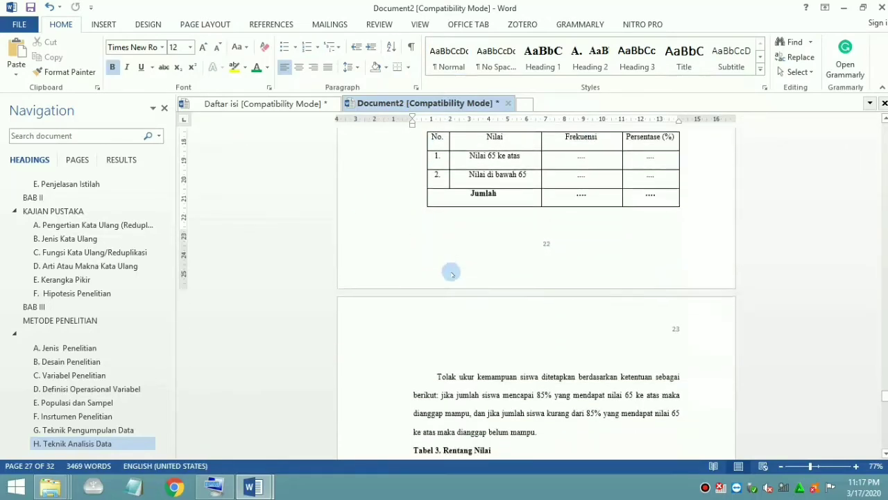
scroll(442, 272, down, 15)
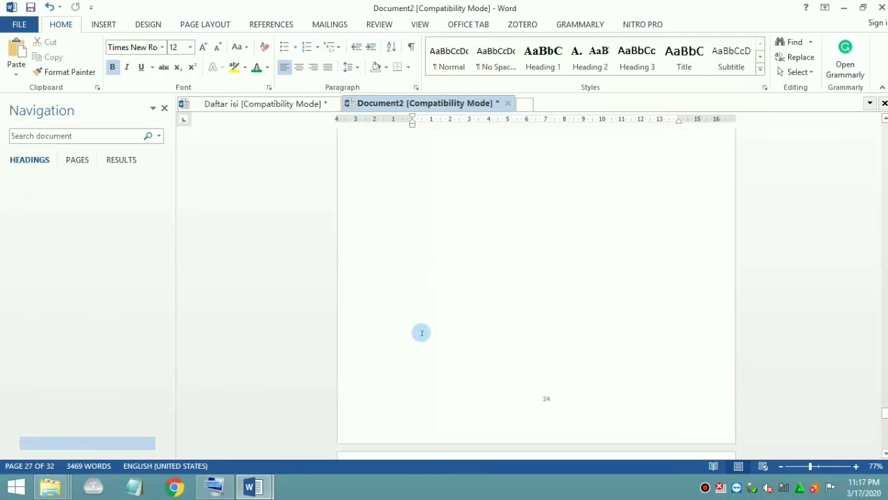
scroll(414, 313, down, 1)
scroll(416, 292, up, 20)
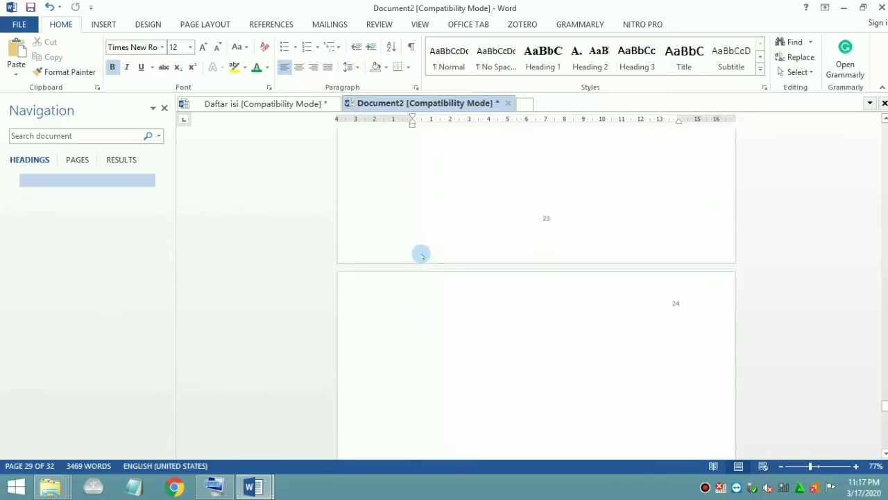
scroll(421, 254, up, 5)
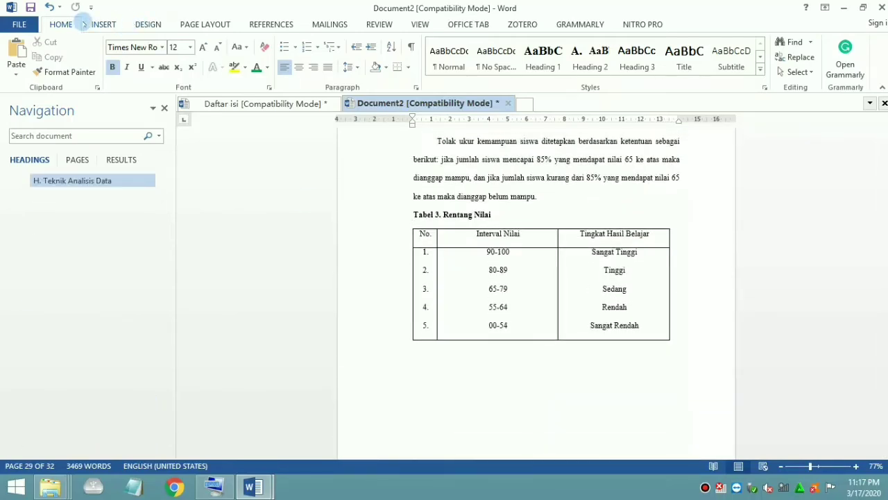
scroll(119, 181, up, 1)
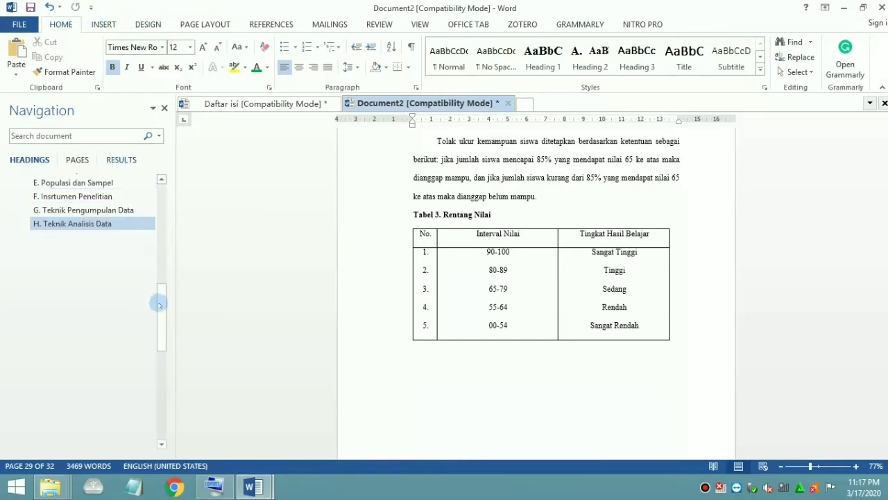
Insert an automatic table of figures under the DAFTAR TABEL heading, using the Tabel caption label and right-aligned page numbers with dot leaders
drag(159, 302, 165, 201)
click(93, 218)
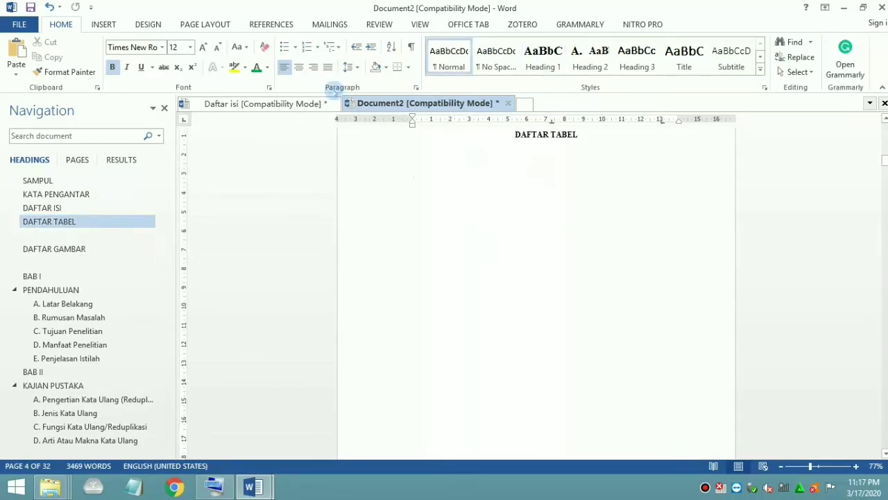
click(276, 24)
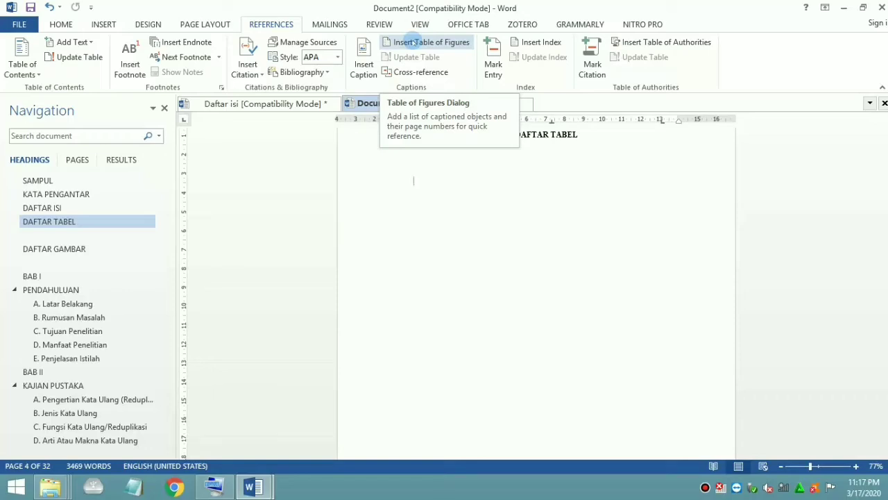
click(415, 42)
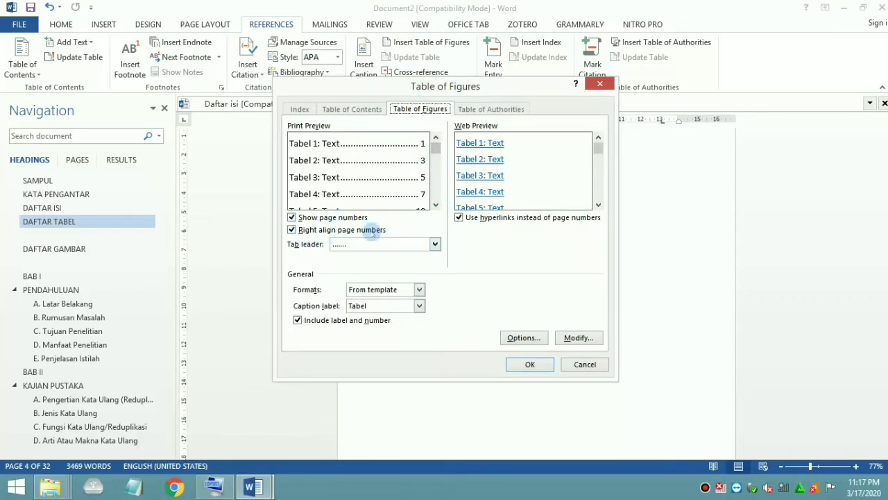
click(529, 364)
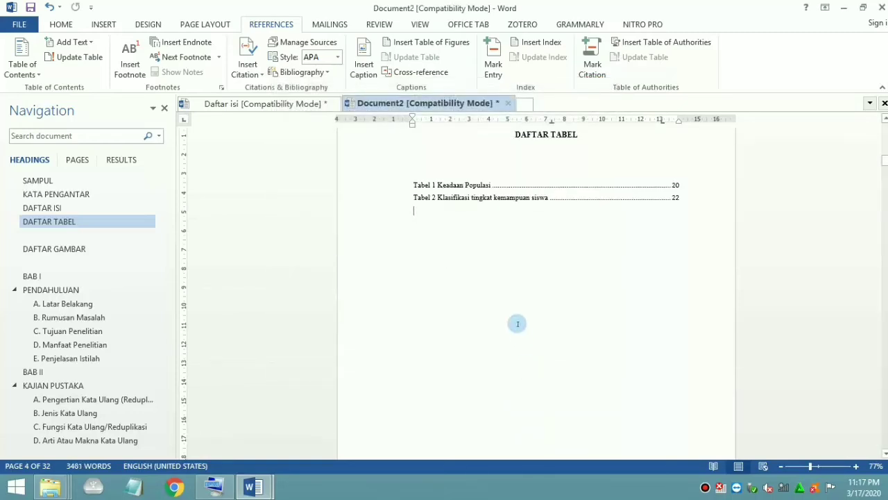
Delete the empty line between the DAFTAR TABEL heading and the inserted list of tables
click(695, 200)
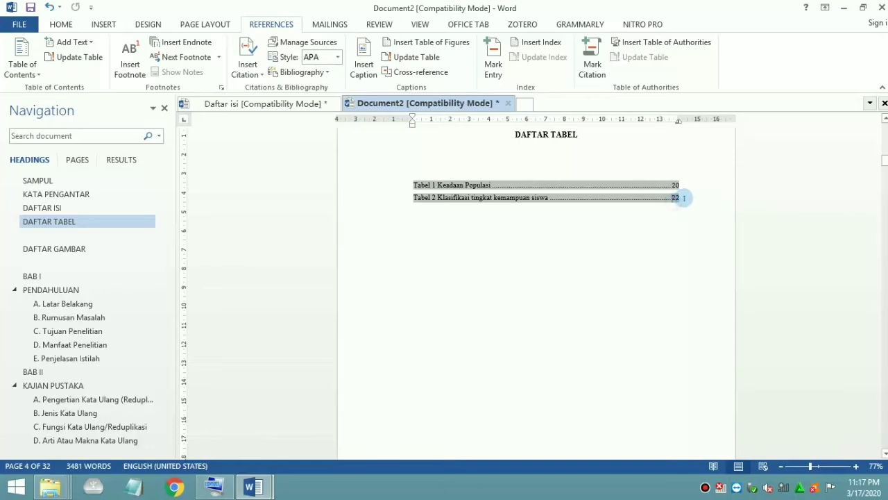
click(432, 166)
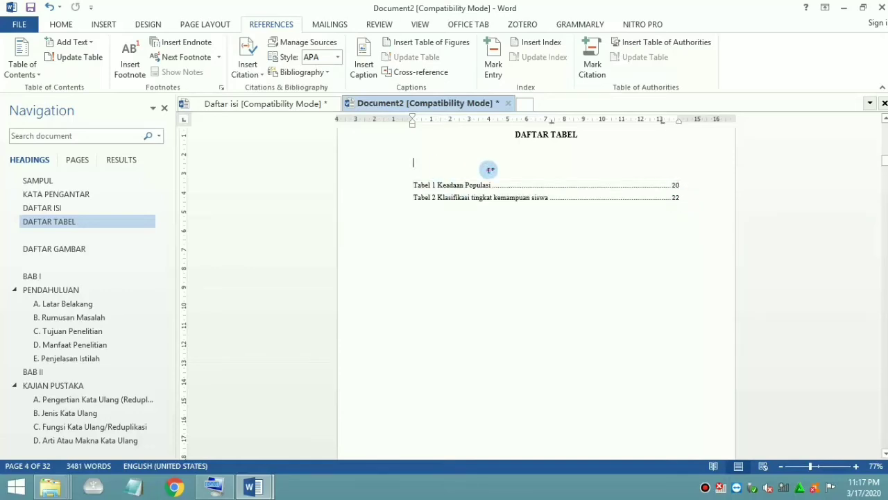
key(Delete)
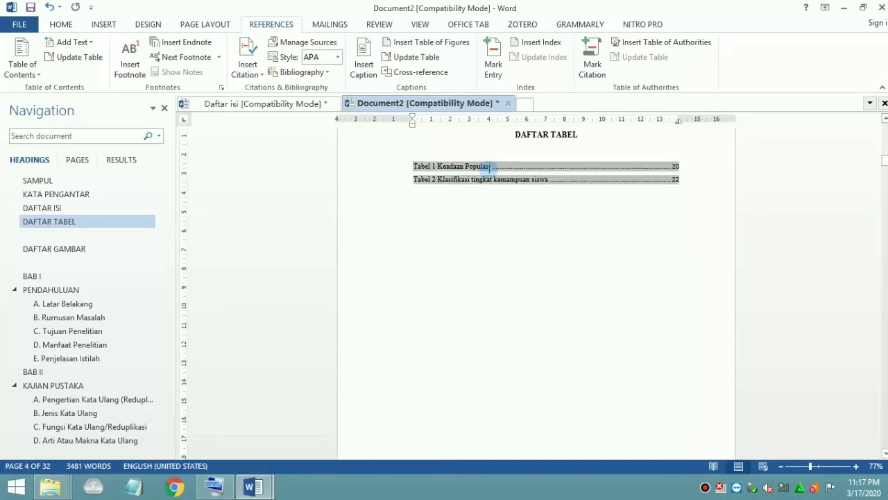
click(491, 229)
scroll(420, 237, up, 1)
click(461, 194)
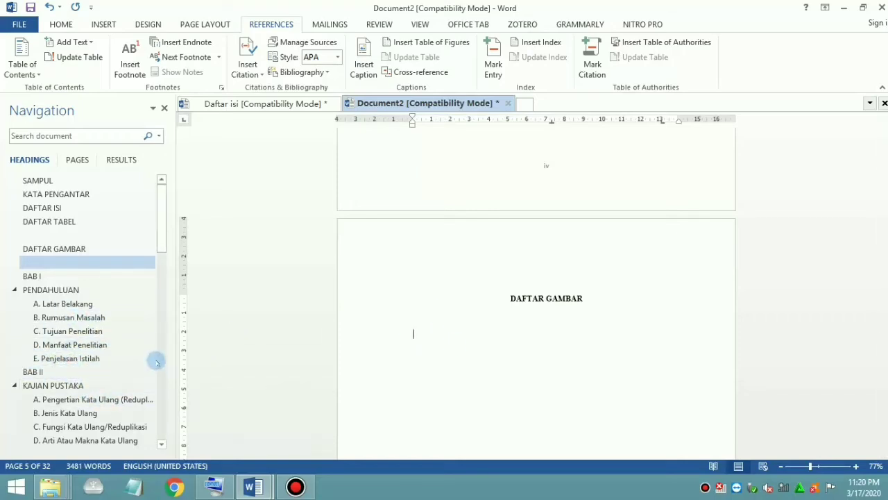
Copy the picture title "Perulangan dengan variasi fonem vokal" in the Jenis Kata Ulang section and delete the manual highlighted "Gambar 1" title
drag(161, 243, 162, 276)
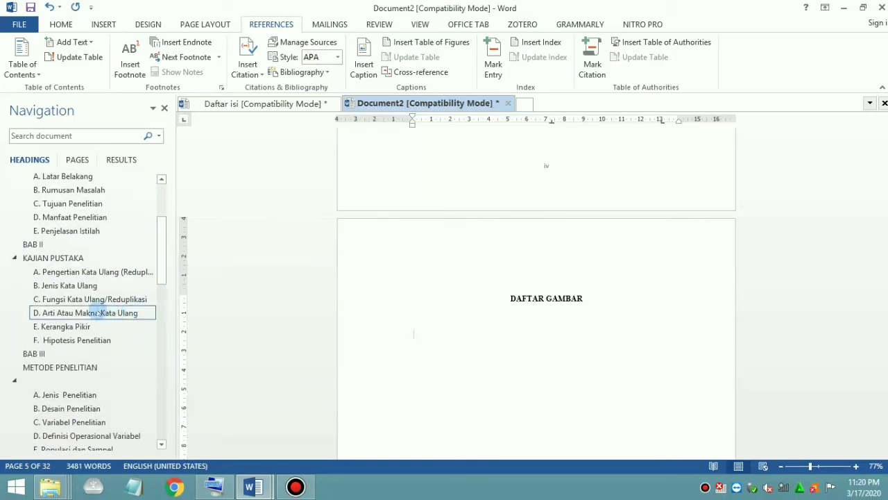
click(86, 287)
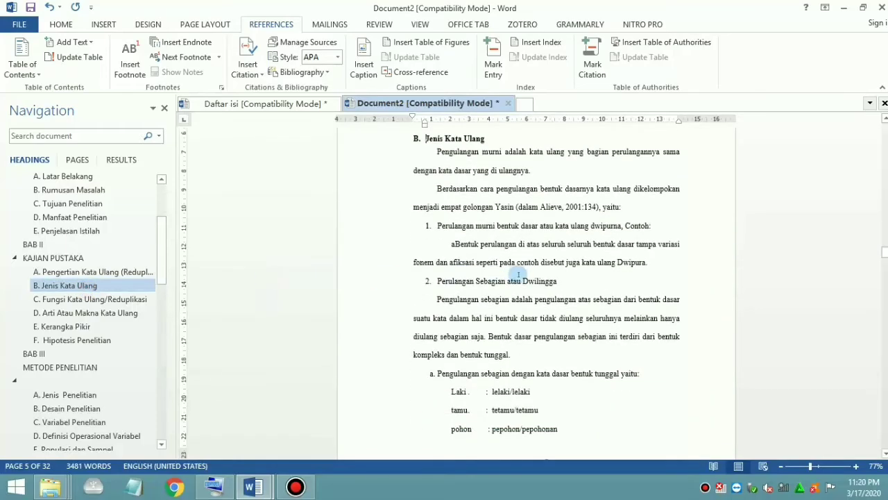
scroll(517, 361, down, 10)
scroll(516, 366, down, 15)
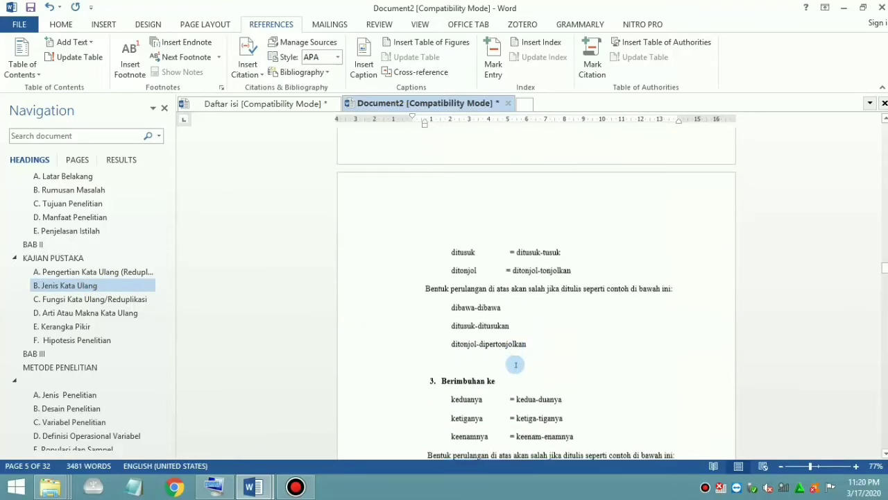
scroll(515, 367, down, 12)
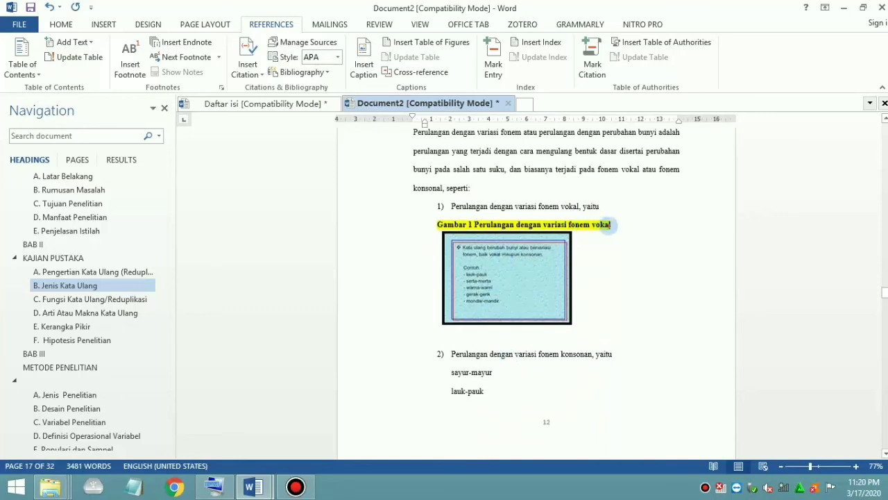
drag(610, 225, 440, 225)
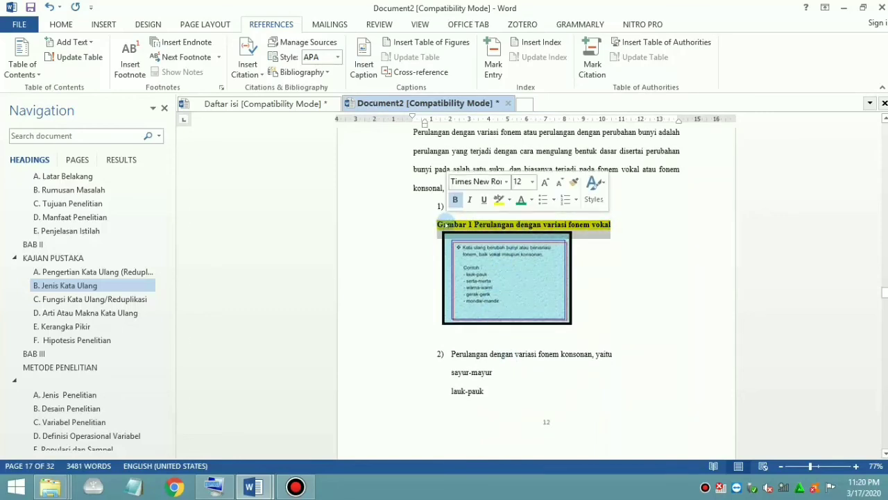
drag(611, 224, 485, 227)
key(ctrl+c)
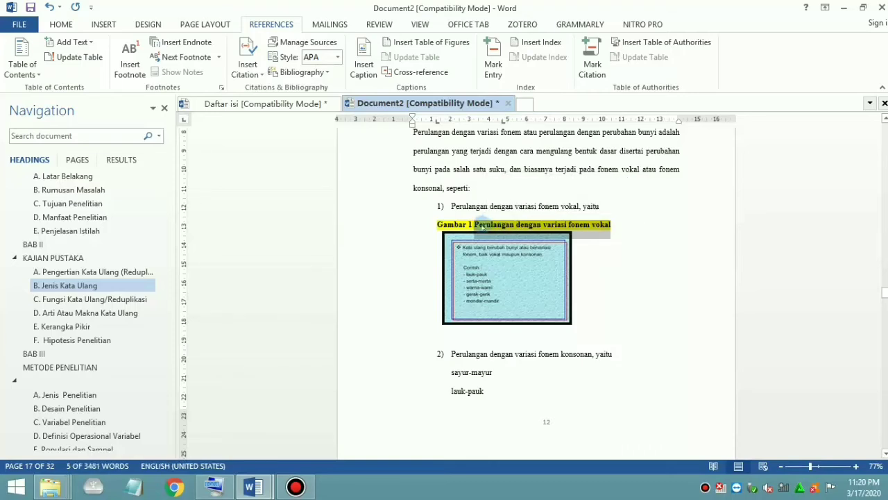
key(Delete)
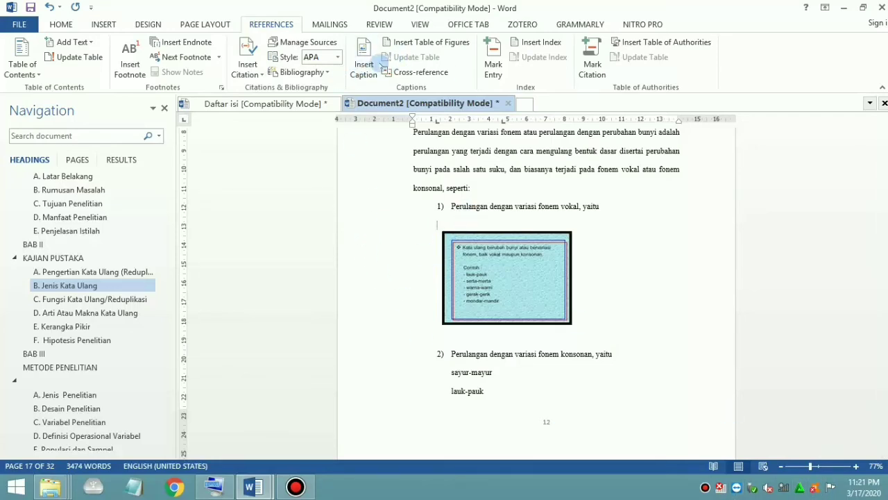
Start a caption on the empty line above the picture in the Jenis Kata Ulang section, creating a new label "Gambar"
click(366, 68)
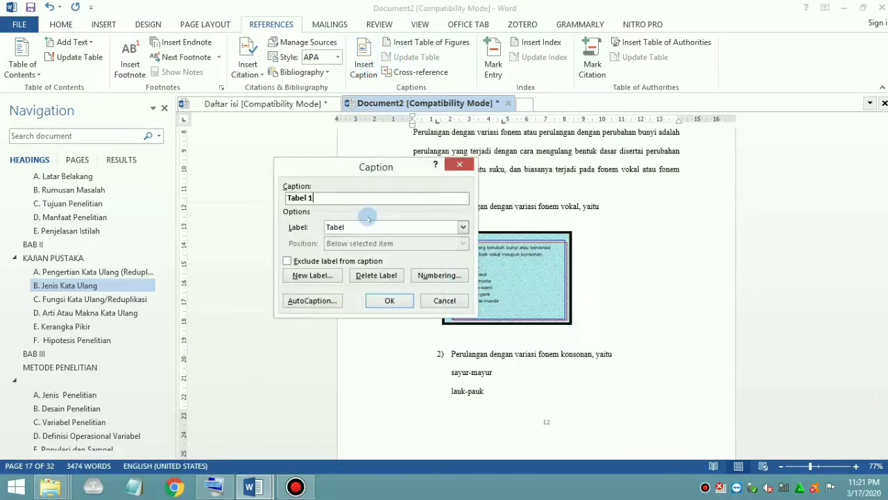
click(463, 227)
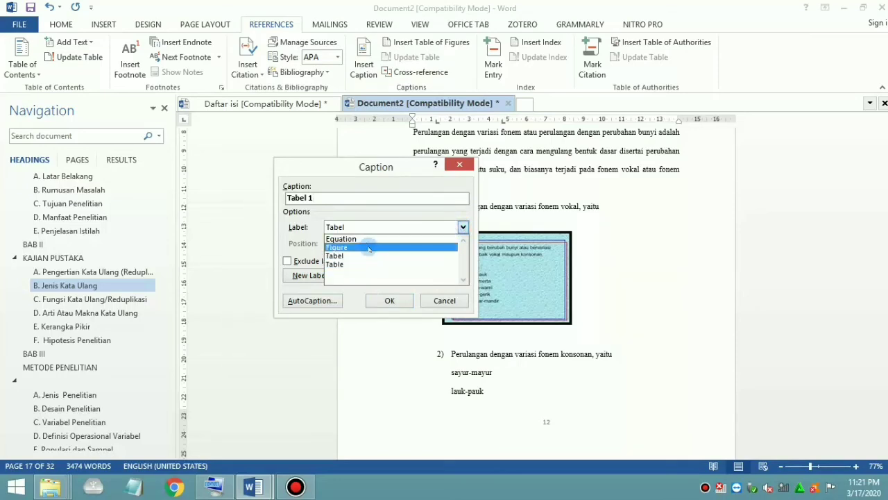
click(299, 276)
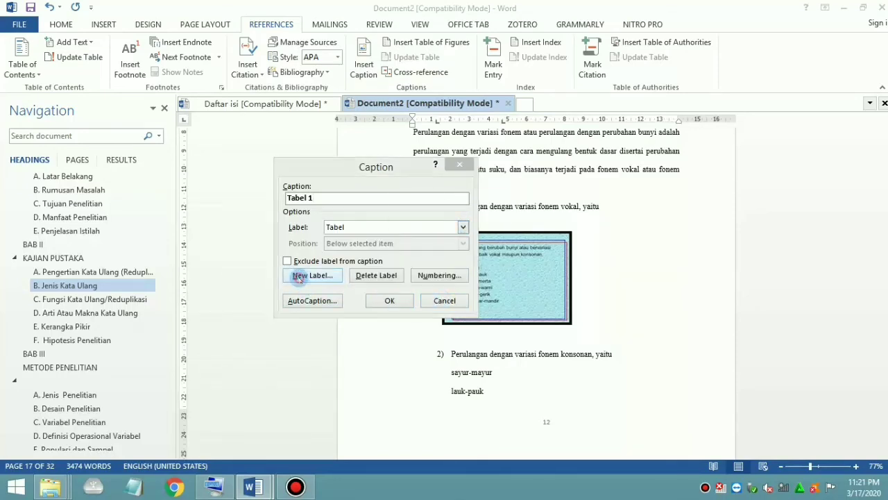
click(300, 275)
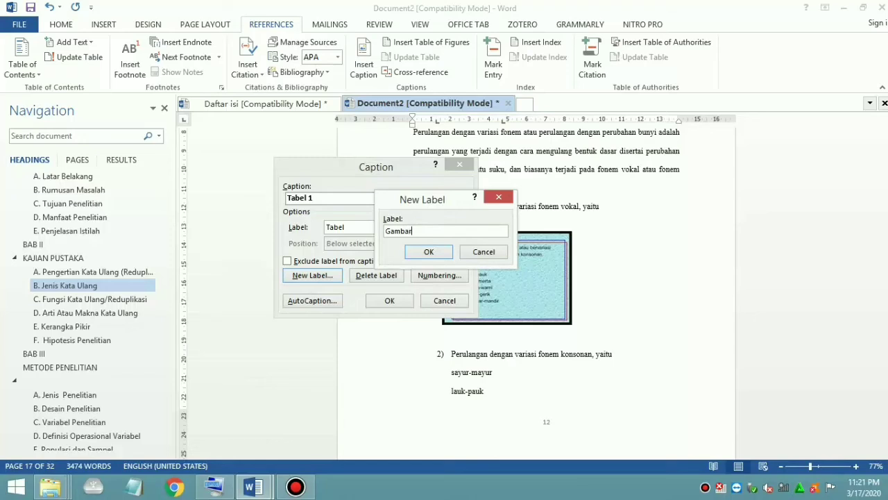
click(439, 254)
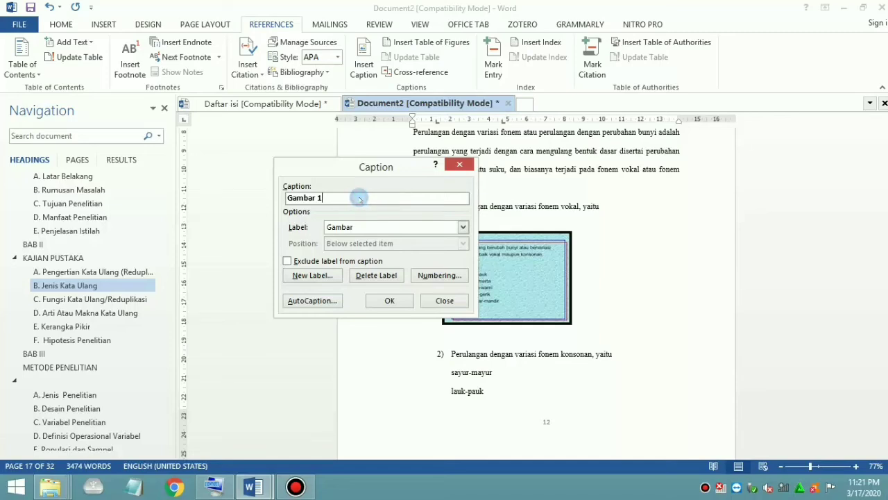
Insert the caption "Gambar 1 Perulangan dengan variasi fonem vokal", add an empty line after it and move the picture below it
key(ctrl+v)
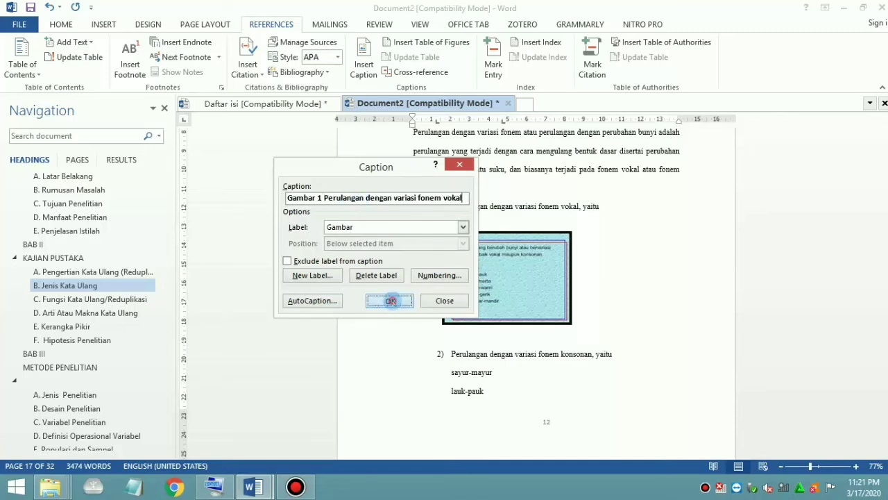
click(390, 301)
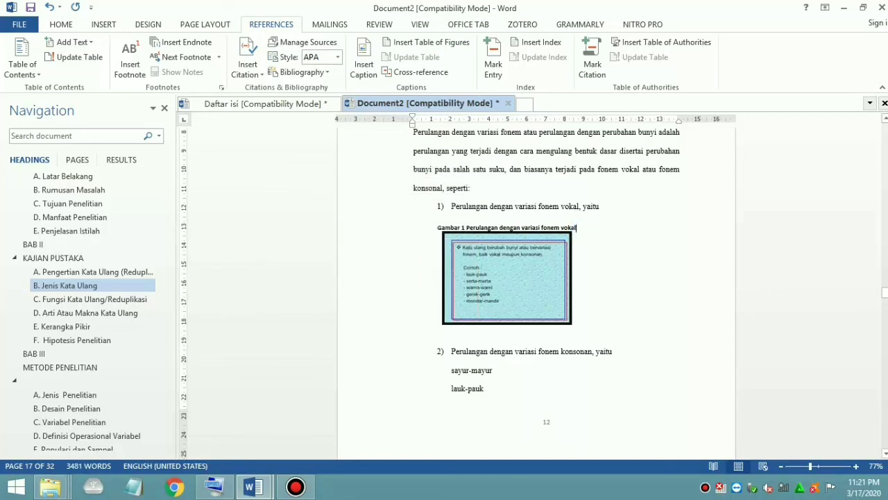
key(Return)
drag(463, 255, 462, 281)
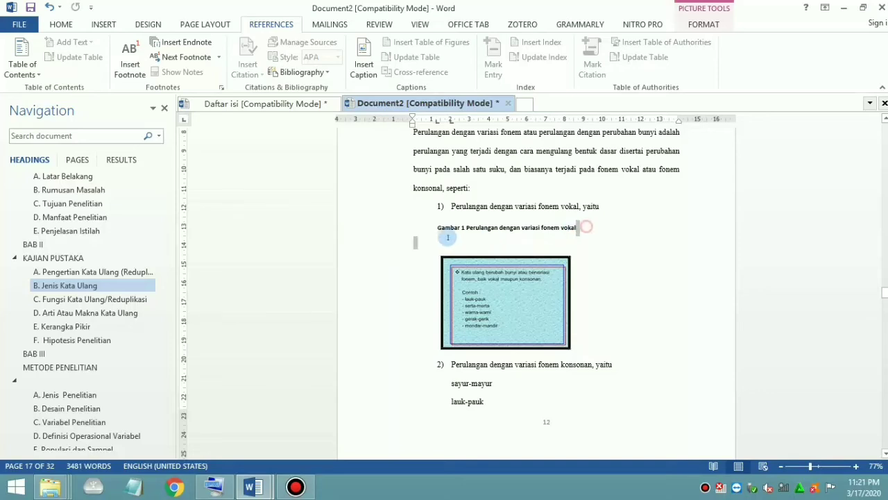
Format the Gambar 1 caption in Times New Roman, size 12
drag(583, 227, 421, 230)
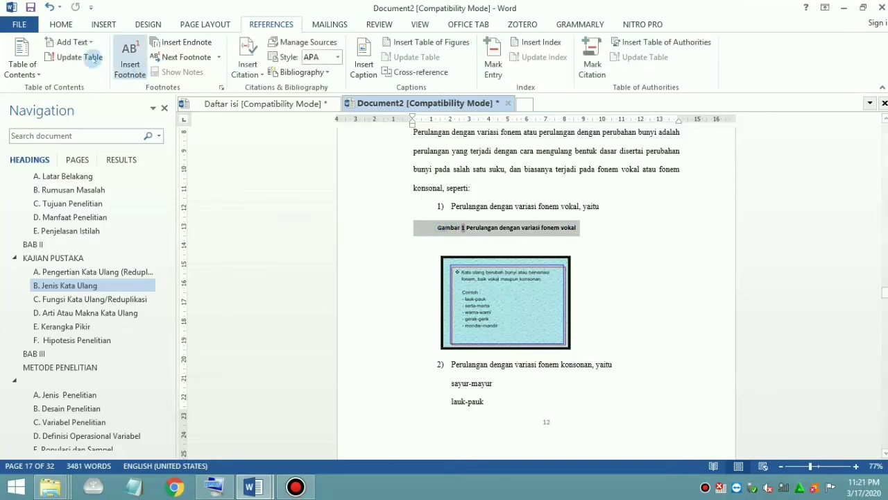
click(61, 24)
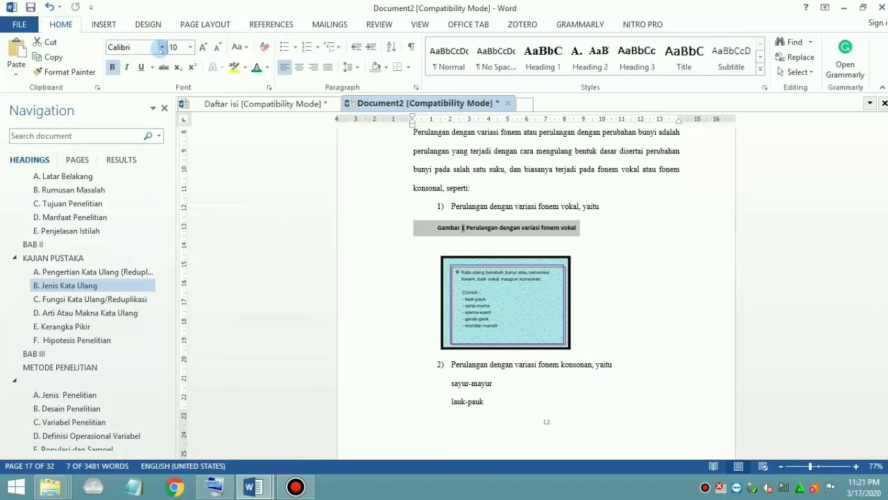
click(161, 47)
text(t)
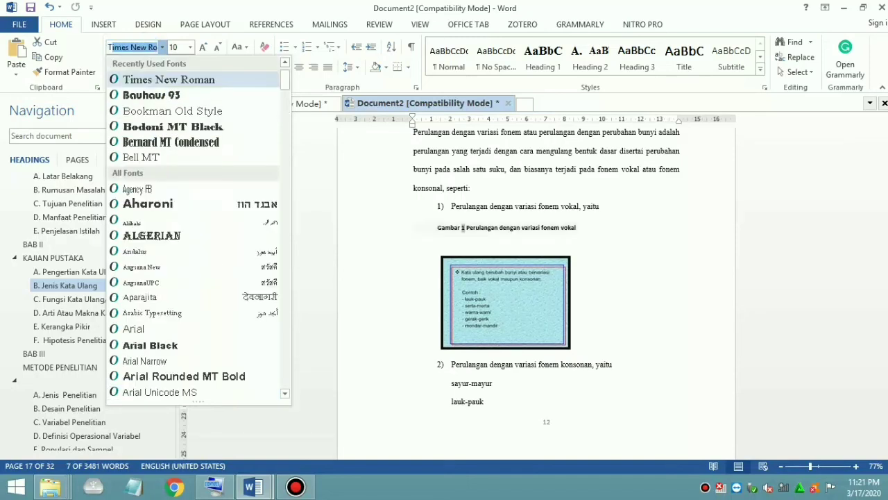
text(im)
key(Return)
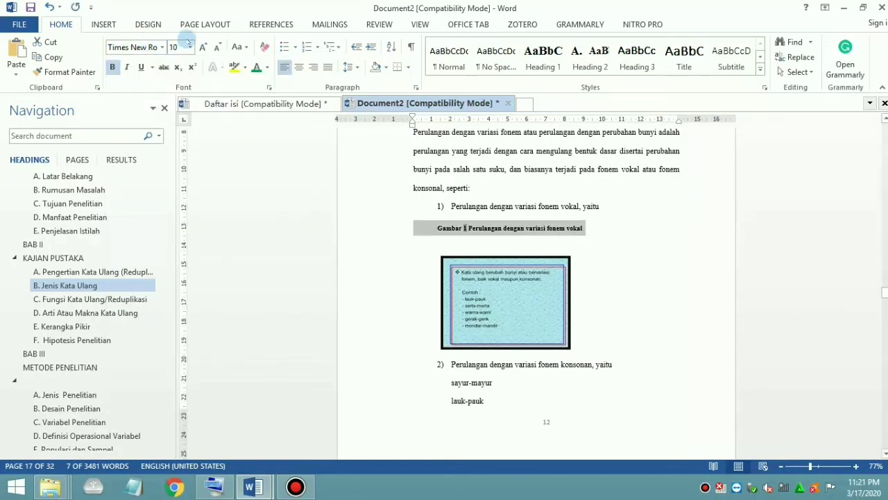
click(190, 47)
click(174, 112)
Delete the manual title "Gambar 2 Bagan Kerangka Pikir" above the flowchart in the Kerangka Pikir section
scroll(131, 202, down, 3)
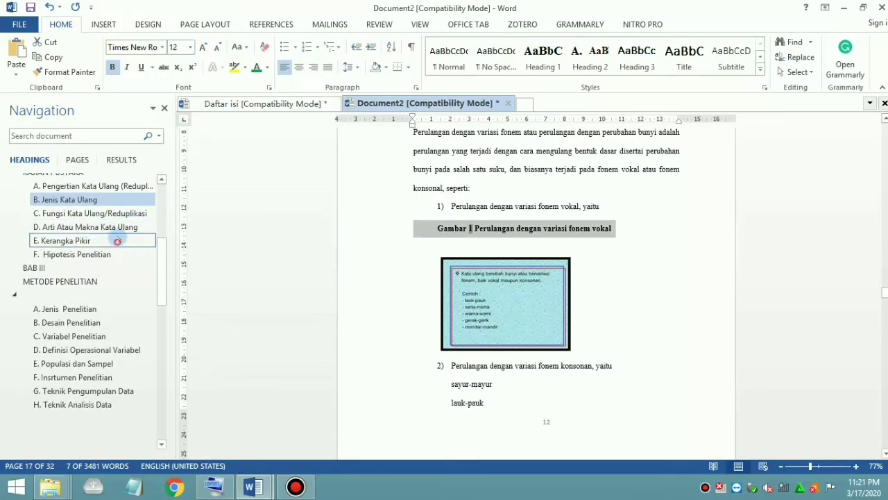
click(64, 240)
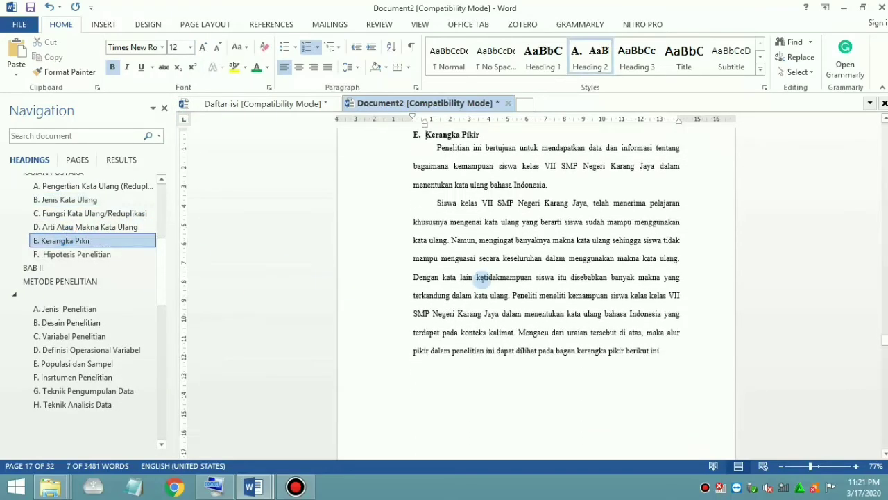
scroll(579, 280, up, 3)
scroll(513, 311, down, 7)
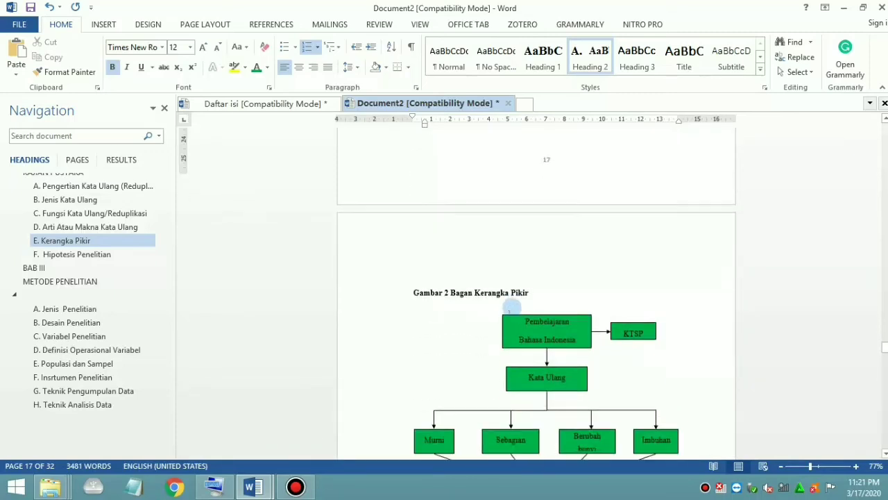
scroll(511, 307, down, 1)
click(493, 259)
drag(533, 258, 416, 257)
click(519, 285)
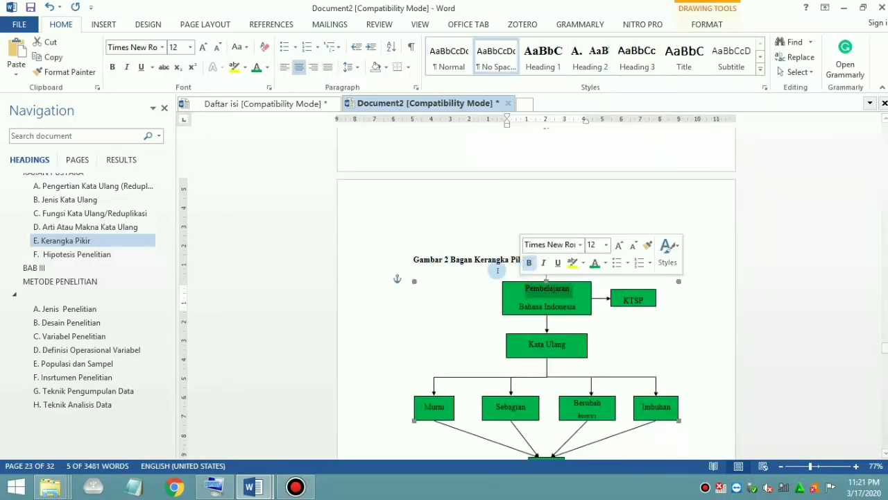
drag(529, 258, 402, 258)
key(Delete)
key(Delete)
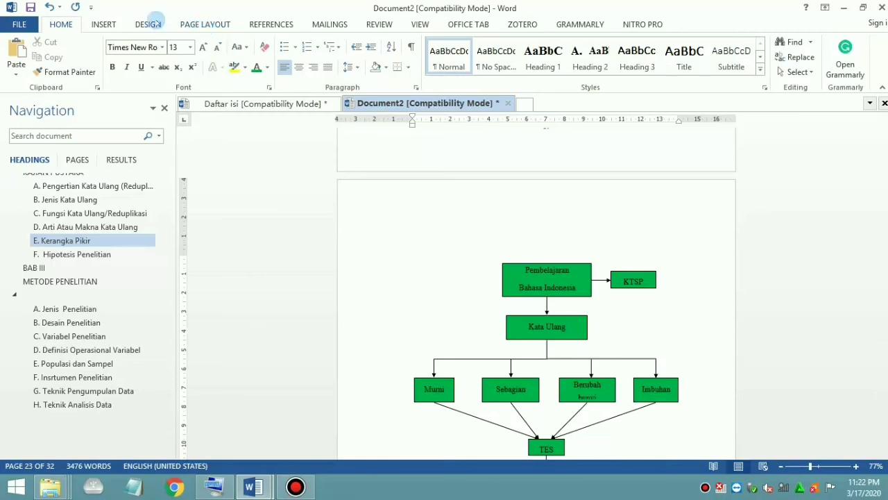
Insert the caption "Gambar 2 Bagan Kerangka Pikir" above the flowchart, using the Gambar label
click(269, 25)
click(360, 67)
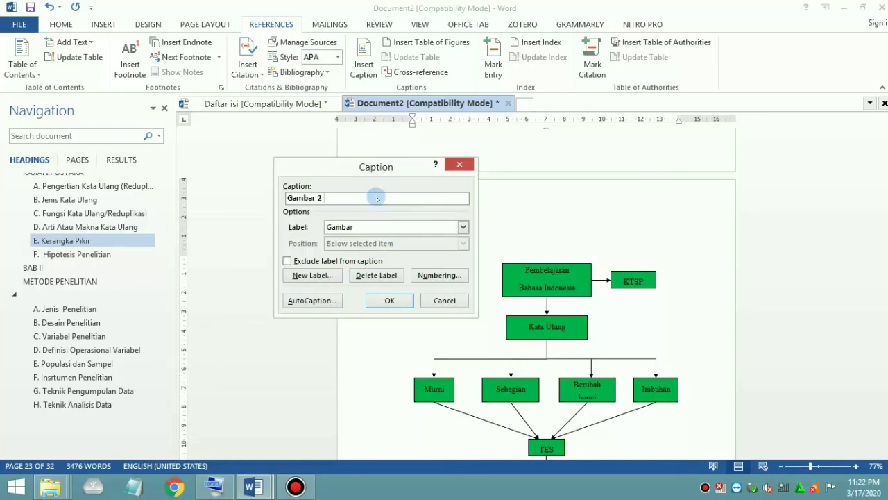
click(390, 300)
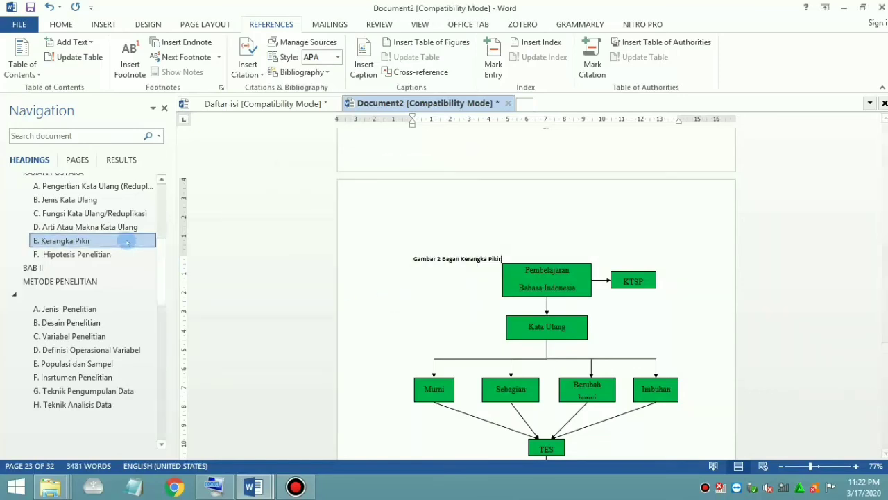
Insert an automatic table of figures under the DAFTAR GAMBAR heading, using the Gambar caption label and right-aligned page numbers with dot leaders
drag(162, 258, 164, 198)
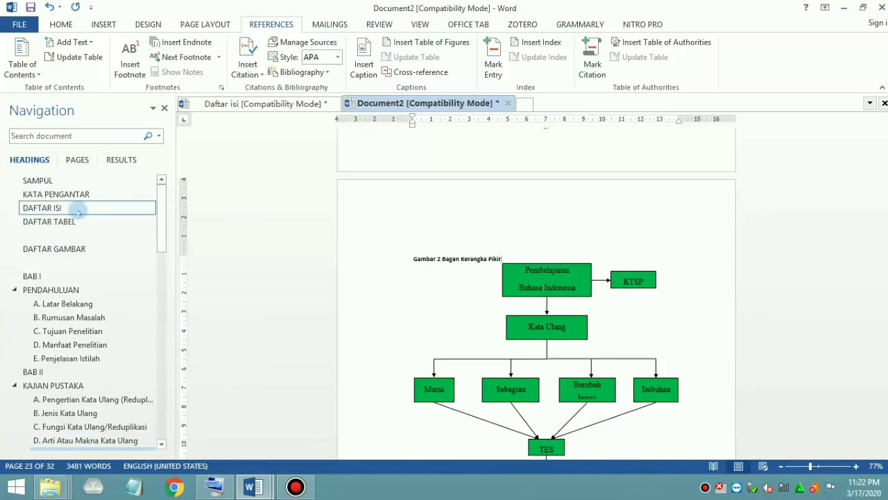
click(83, 248)
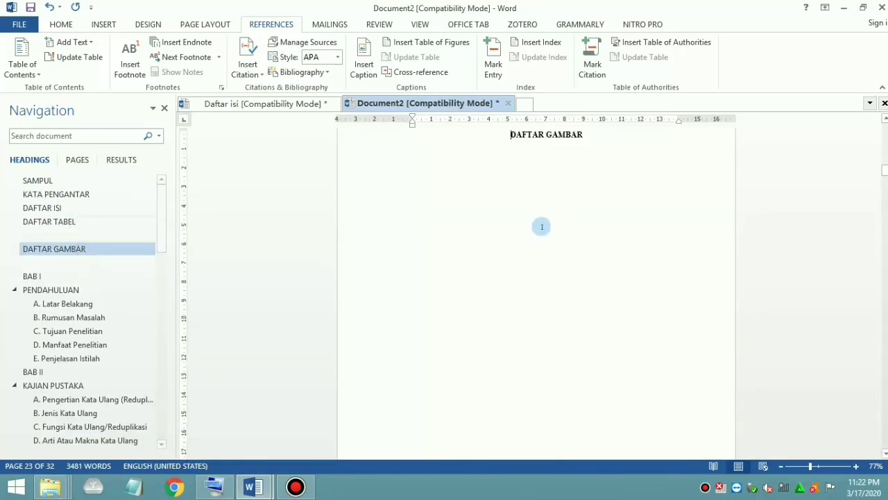
click(561, 160)
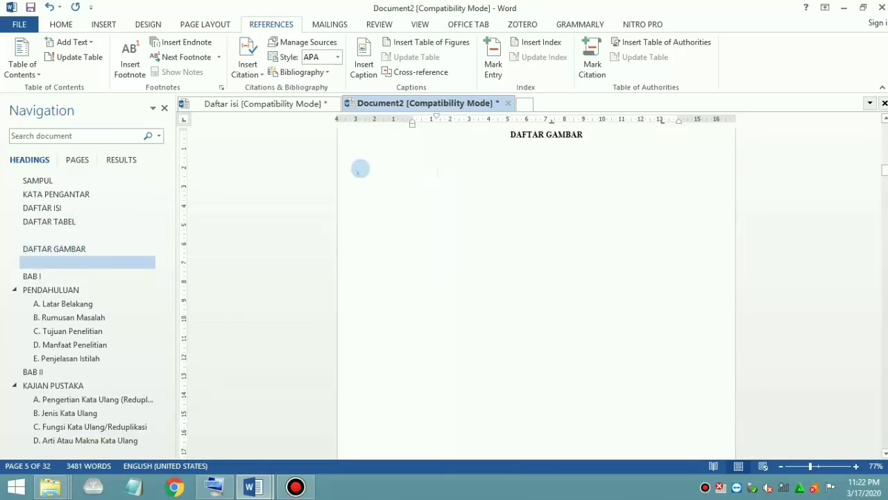
click(406, 41)
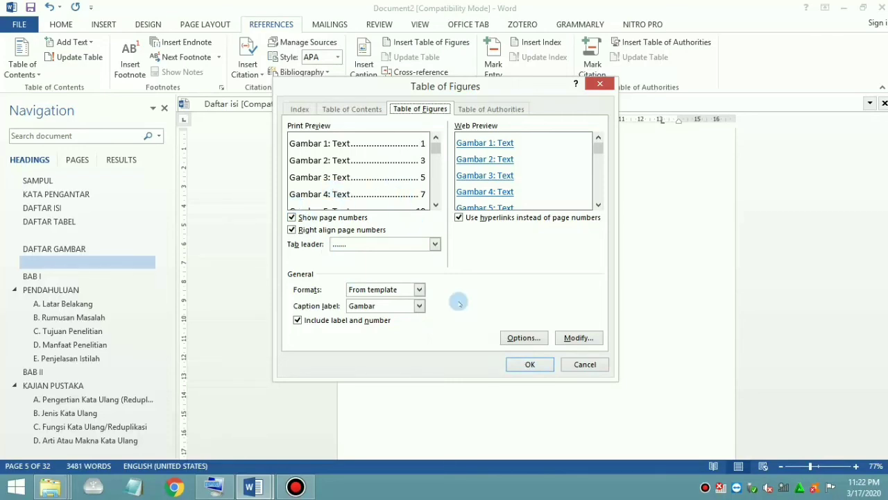
click(530, 364)
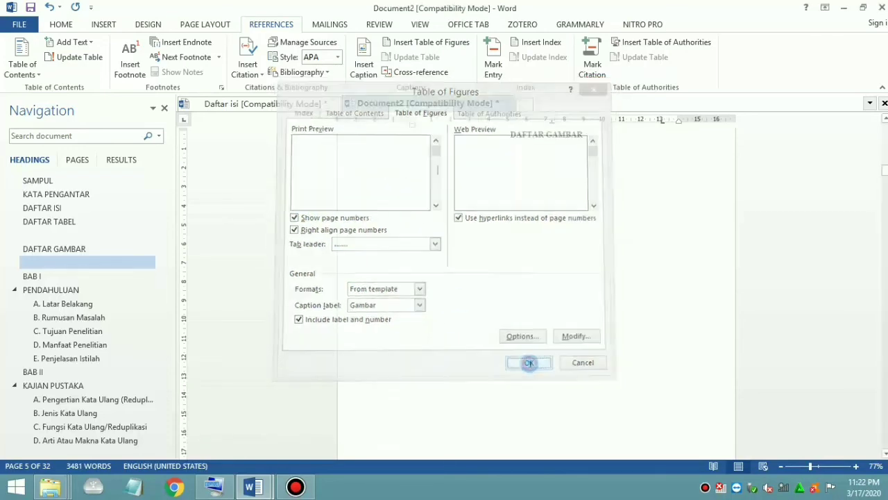
scroll(530, 355, up, 1)
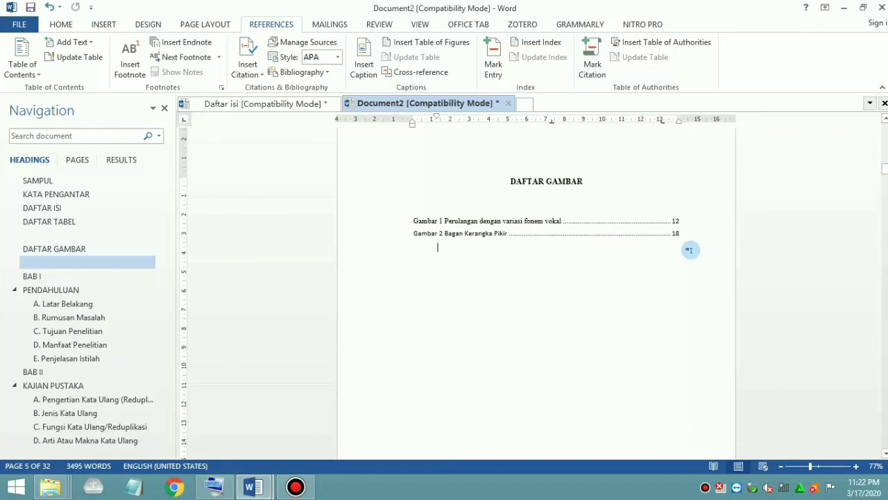
Check the entries of the DAFTAR GAMBAR list and look through the following body pages up to the Penjelasan Istilah section
click(485, 226)
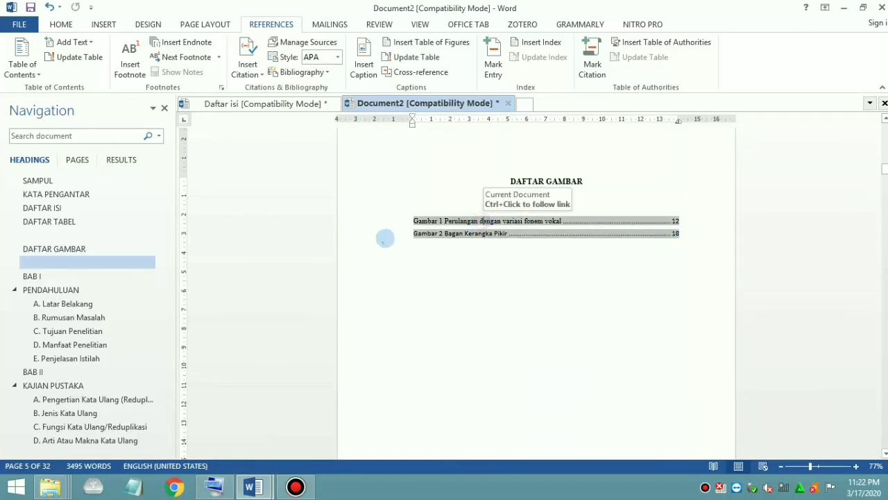
click(54, 250)
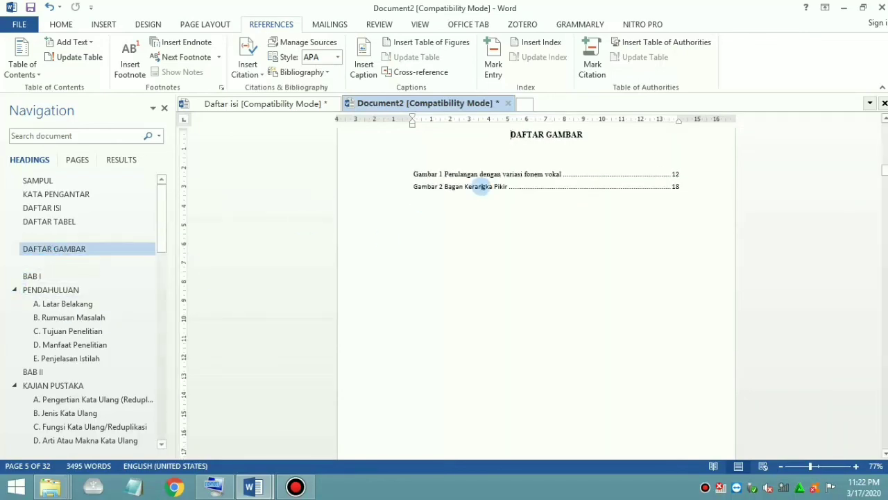
click(479, 174)
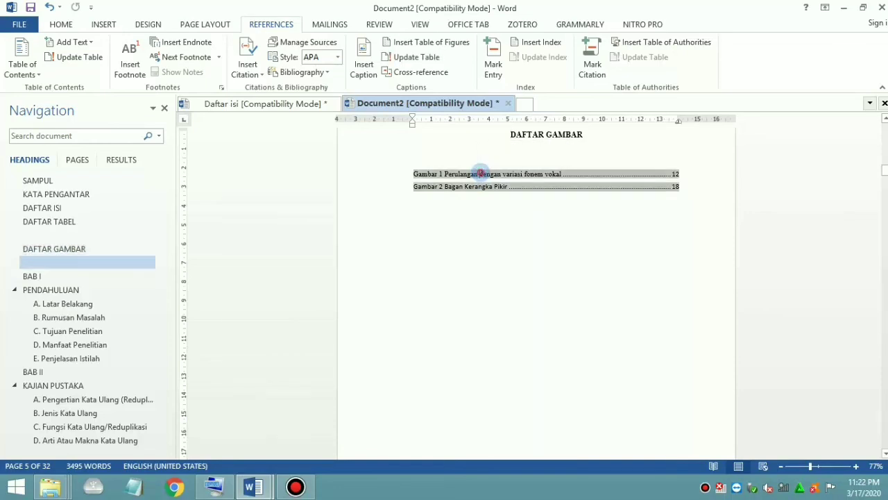
scroll(484, 175, up, 3)
scroll(181, 287, down, 10)
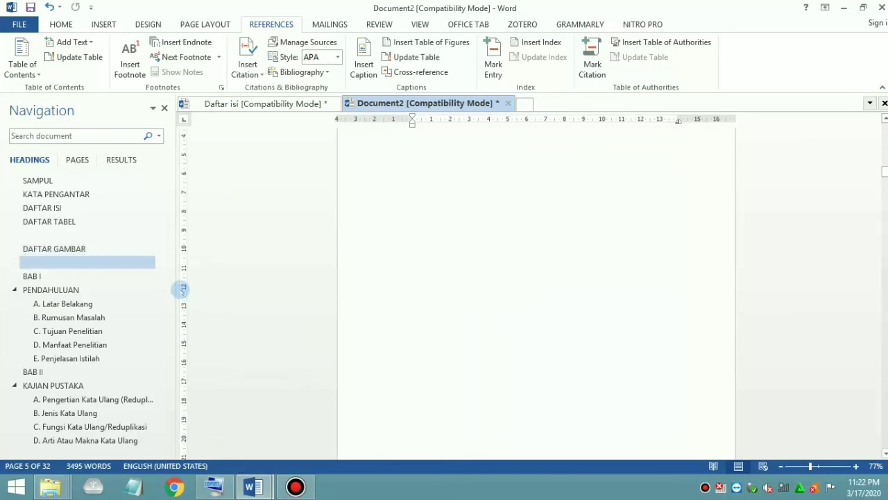
scroll(677, 367, down, 10)
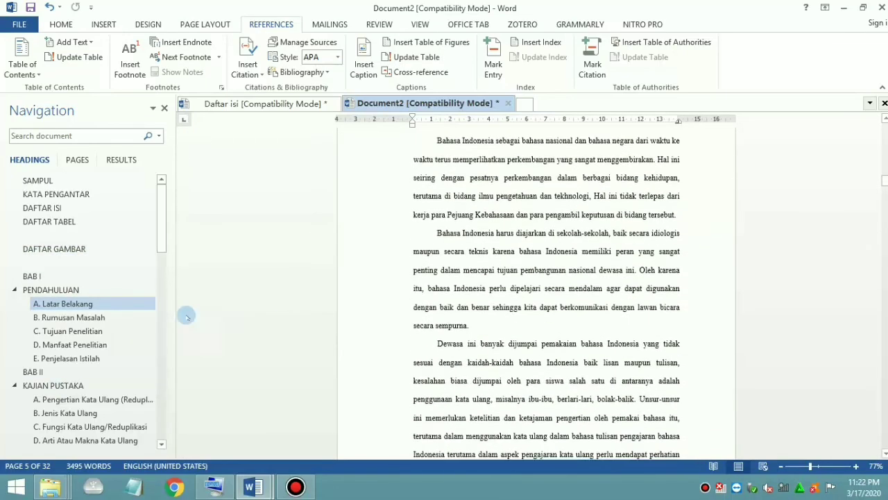
drag(166, 239, 163, 276)
scroll(506, 420, down, 5)
drag(885, 186, 876, 226)
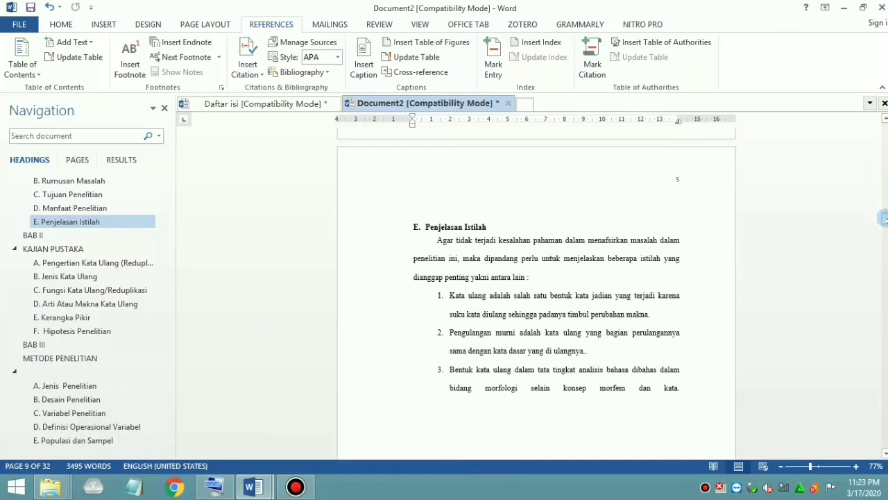
Go back to the front pages and review the DAFTAR ISI table of contents and the DAFTAR TABEL list
drag(883, 219, 884, 154)
click(853, 197)
click(549, 275)
scroll(513, 306, up, 7)
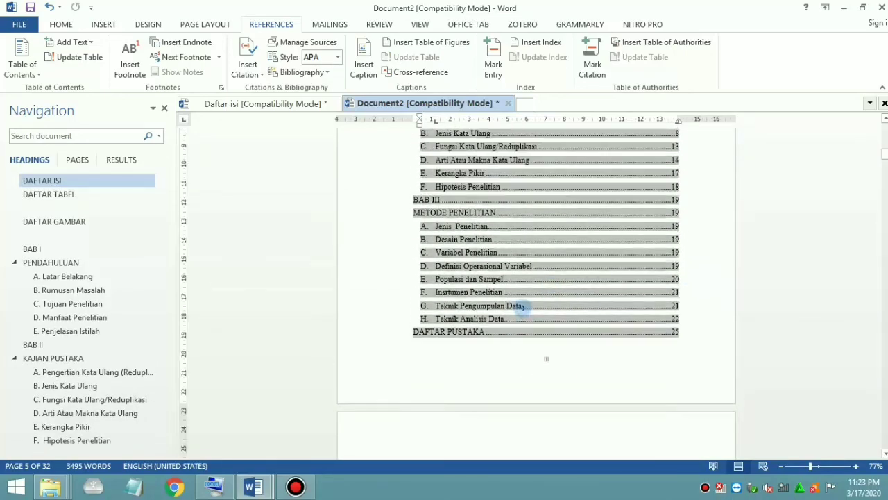
scroll(458, 263, down, 6)
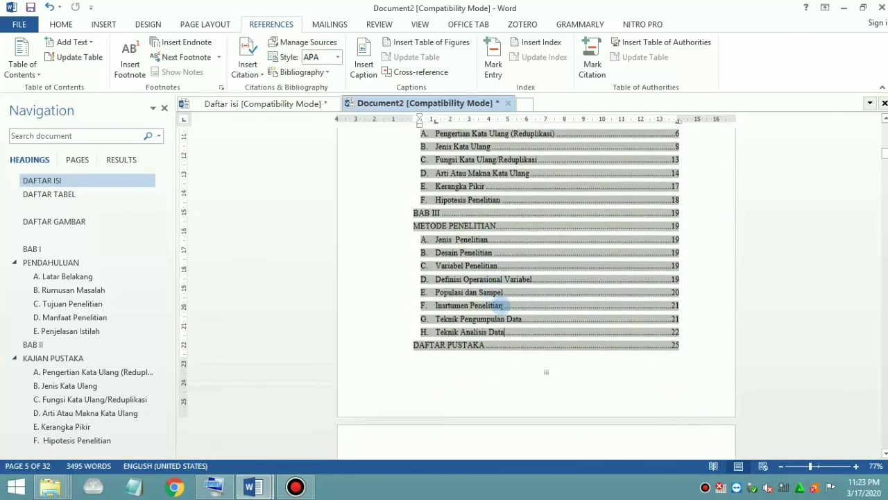
scroll(510, 335, down, 1)
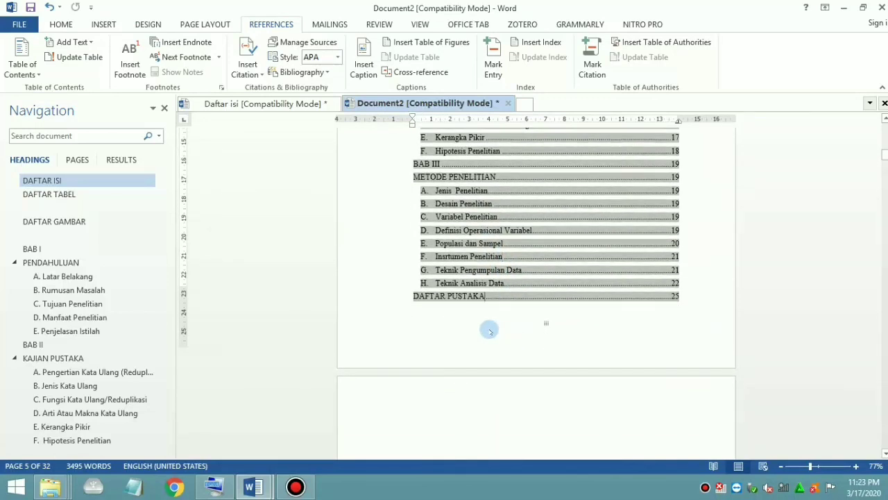
scroll(490, 327, down, 3)
click(530, 368)
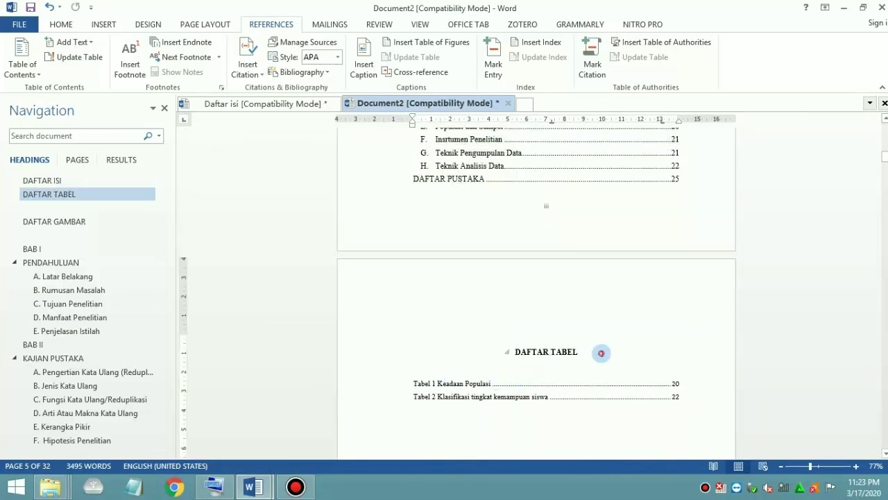
Update the entire DAFTAR ISI table of contents, including its entries and page numbers
click(561, 363)
scroll(569, 350, up, 3)
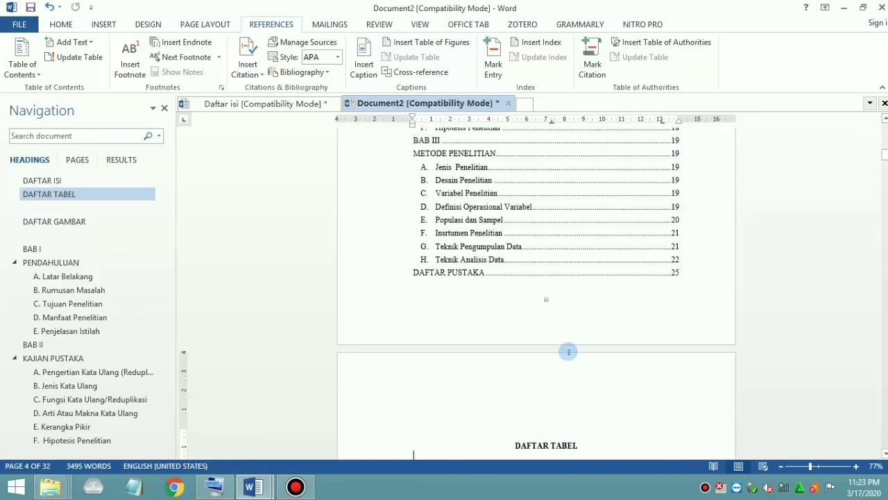
scroll(555, 361, down, 3)
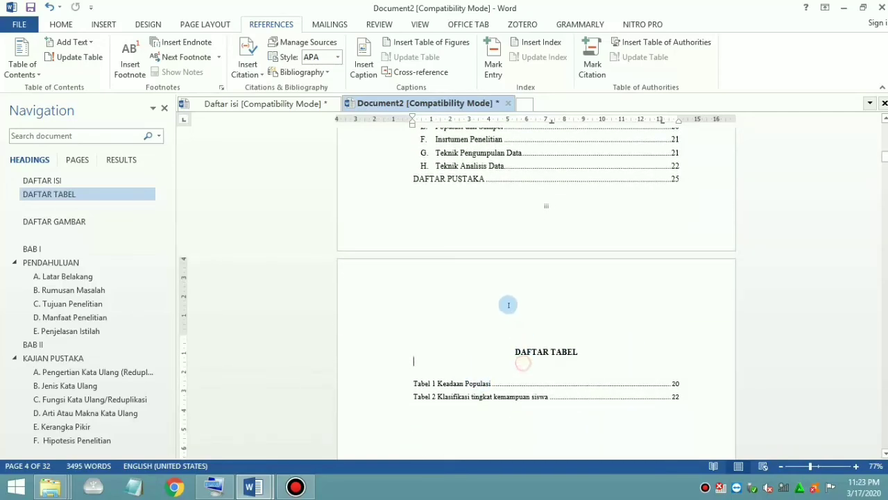
scroll(495, 264, up, 15)
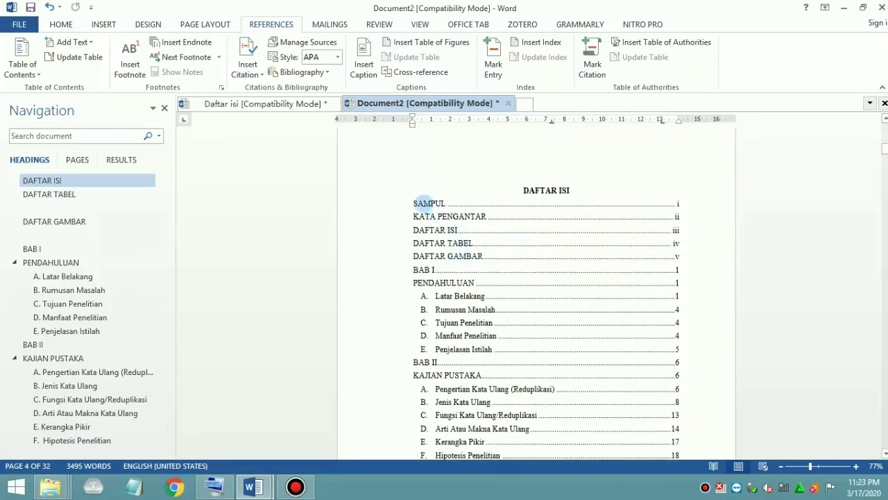
click(420, 203)
right_click(421, 203)
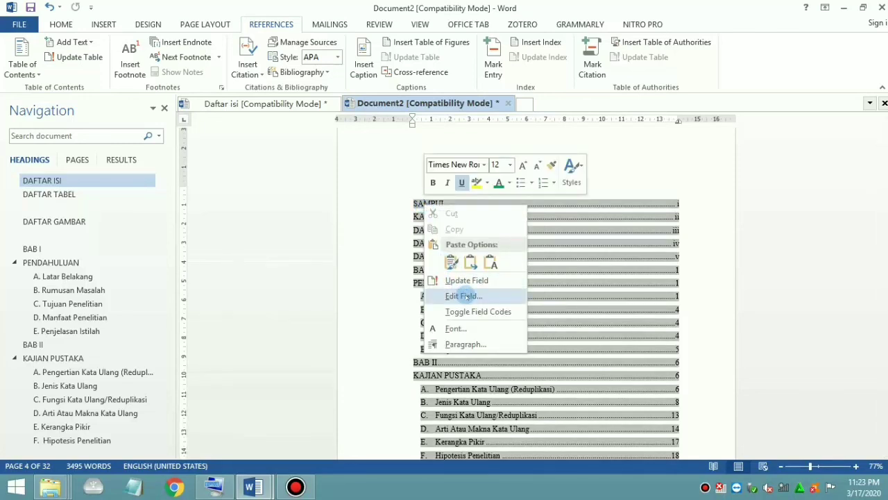
click(469, 281)
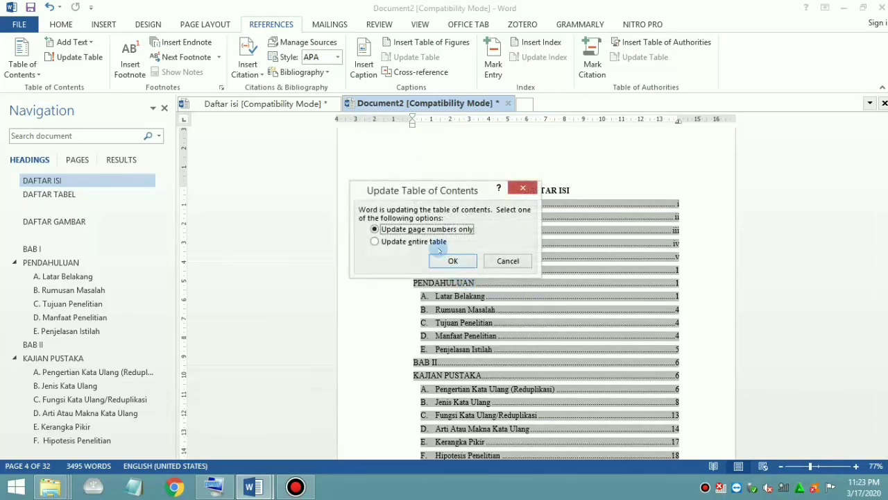
click(436, 241)
click(453, 260)
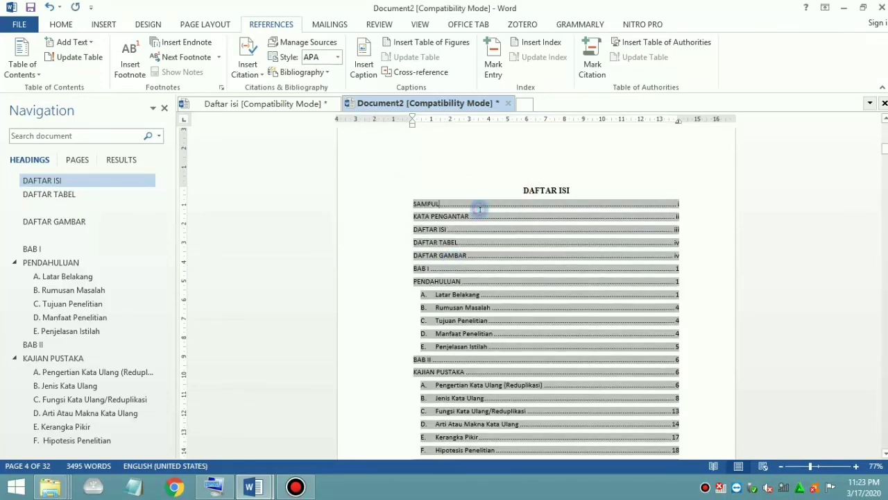
Set the font of all DAFTAR ISI entries, from SAMPUL through DAFTAR PUSTAKA, to Times New Roman
click(528, 189)
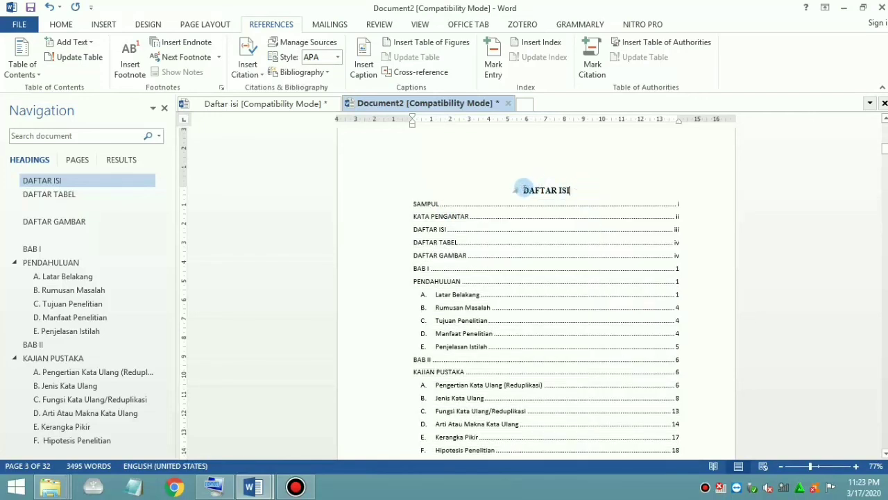
click(561, 239)
scroll(610, 399, down, 5)
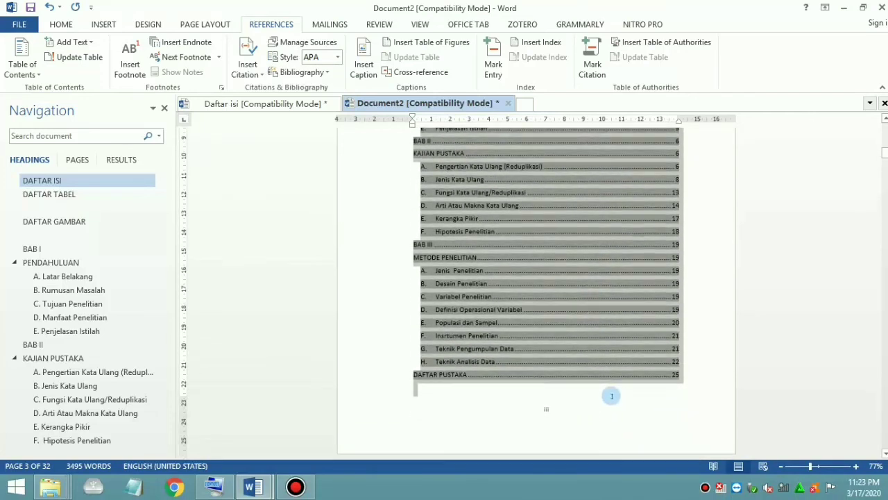
click(60, 24)
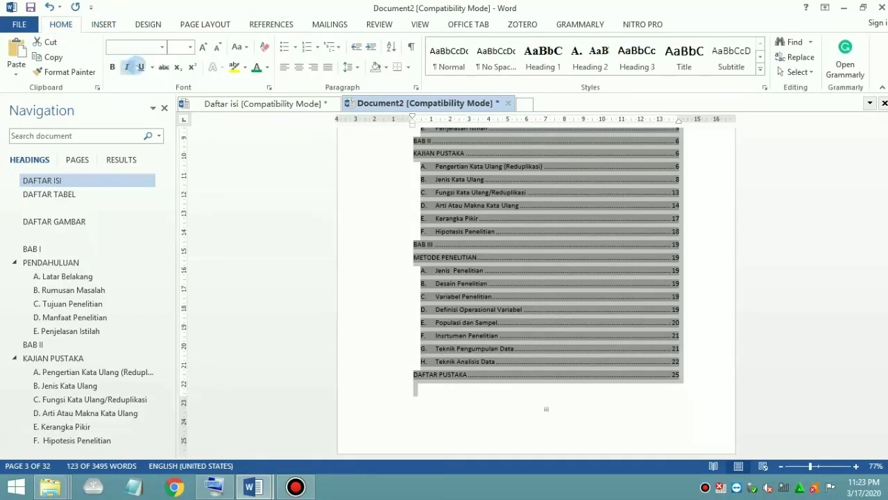
click(160, 48)
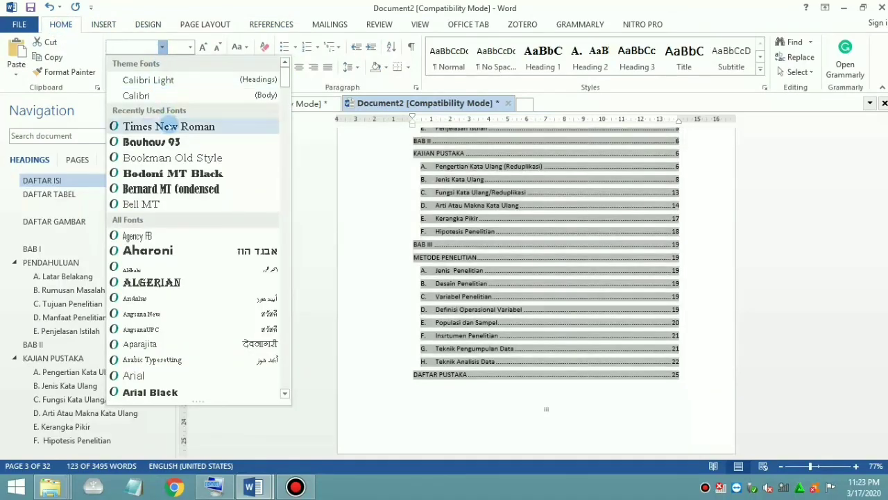
click(166, 123)
Review the DAFTAR TABEL page and switch to the Daftar isi document with the Daftar Isi Otomatis notes
scroll(557, 316, down, 5)
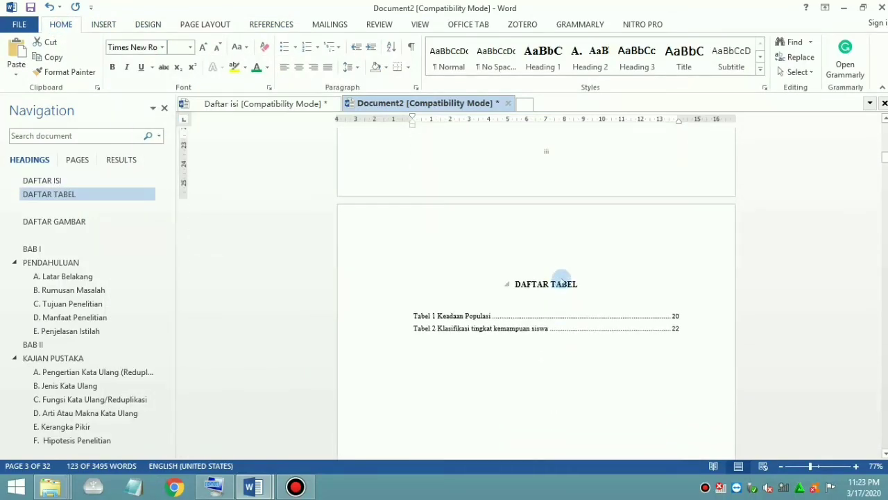
click(560, 284)
scroll(585, 284, down, 3)
click(585, 283)
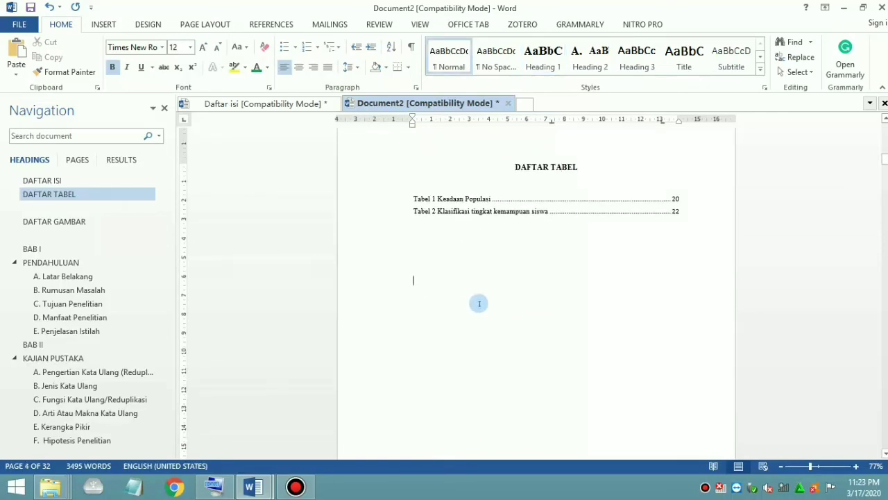
mouse_move(252, 488)
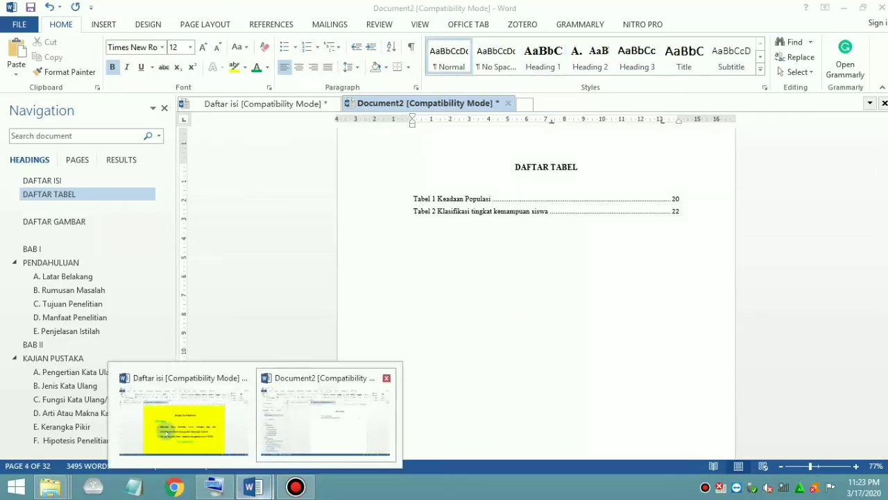
click(184, 392)
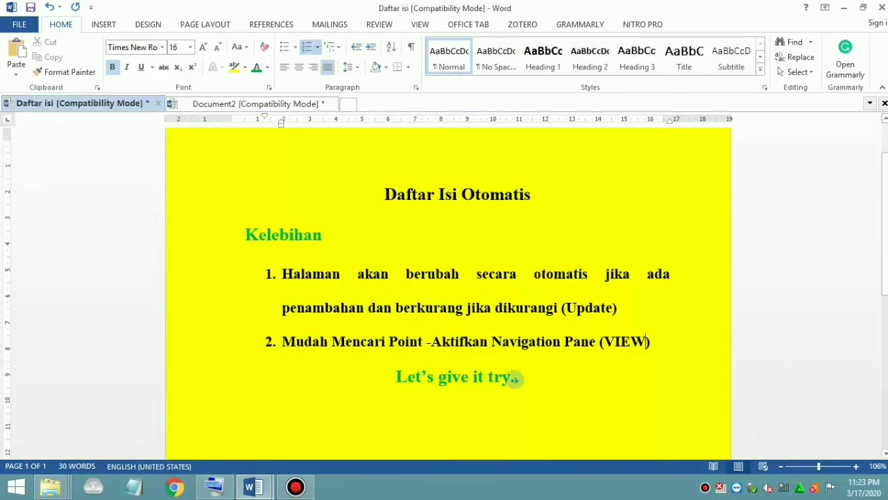